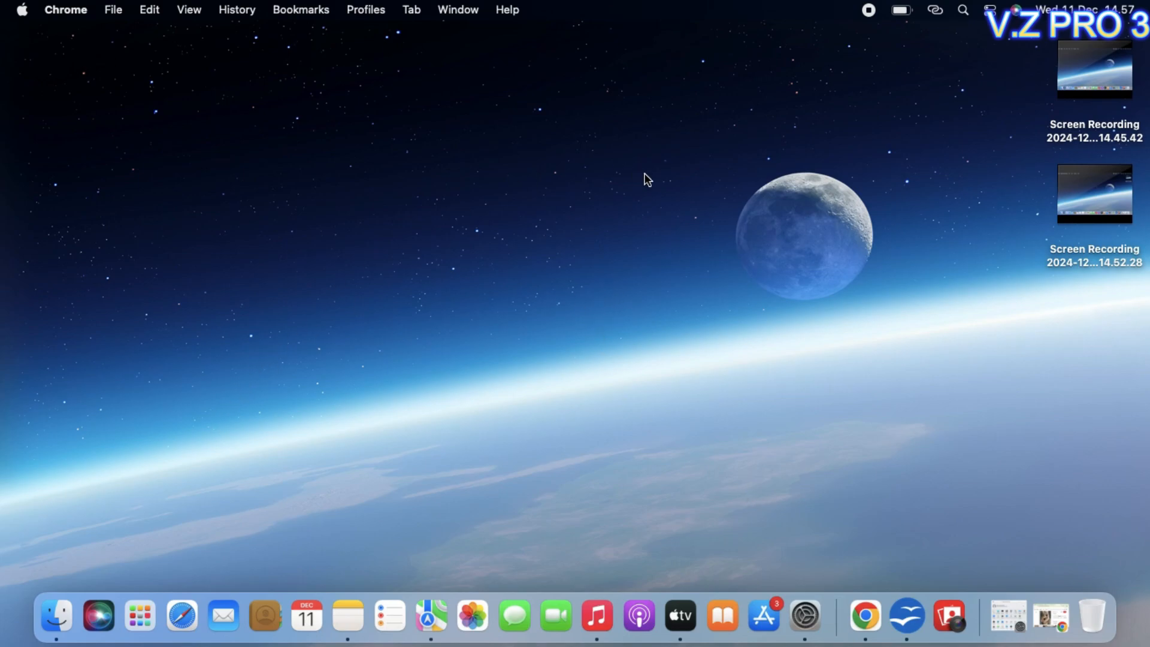
- In the Users & Groups settings of System Preferences, start creating a new Memoji for the current account's picture
{"action": "left_click", "coordinate": [809, 621]}
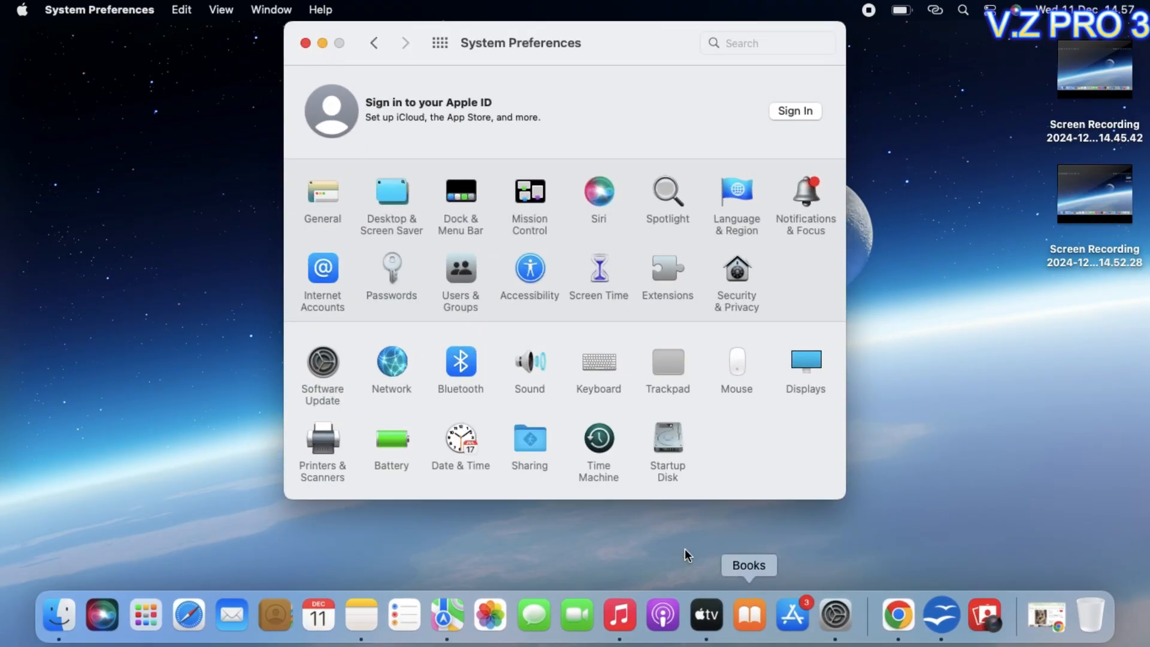
{"action": "left_click", "coordinate": [442, 291]}
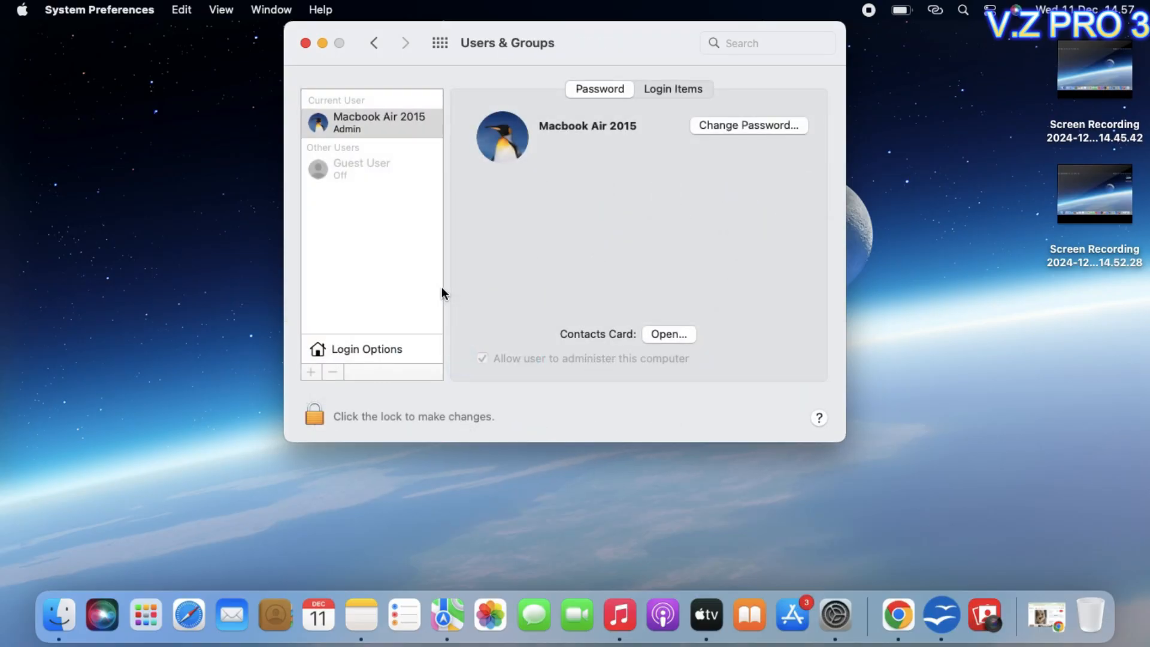
{"action": "left_click", "coordinate": [505, 148]}
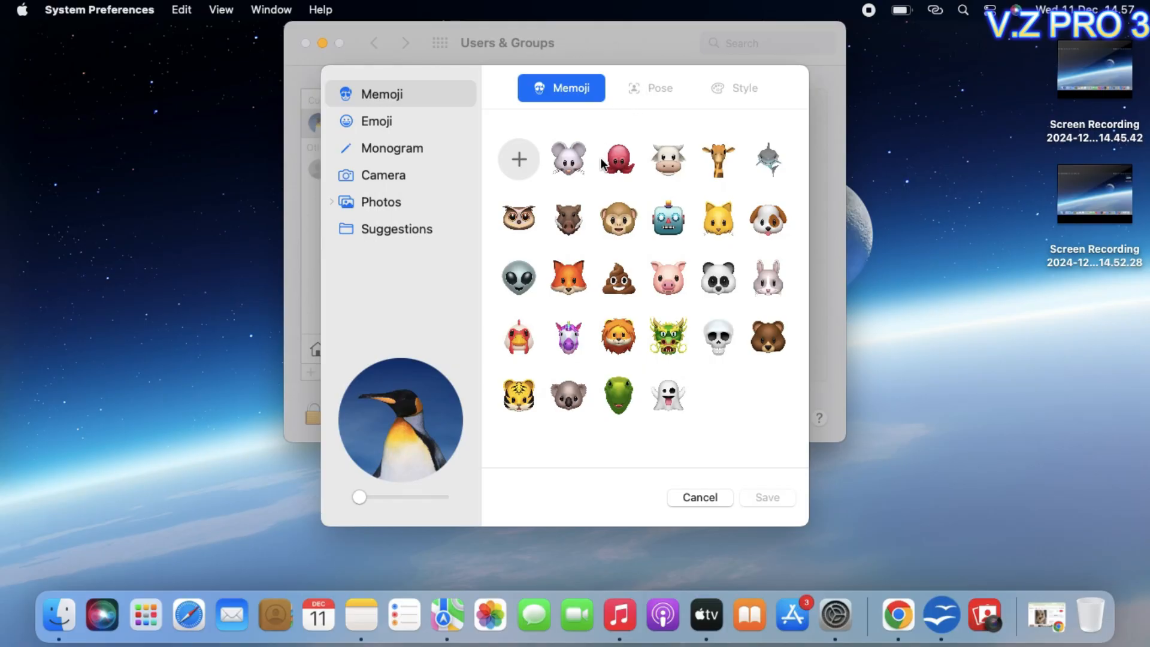
{"action": "left_click", "coordinate": [522, 161]}
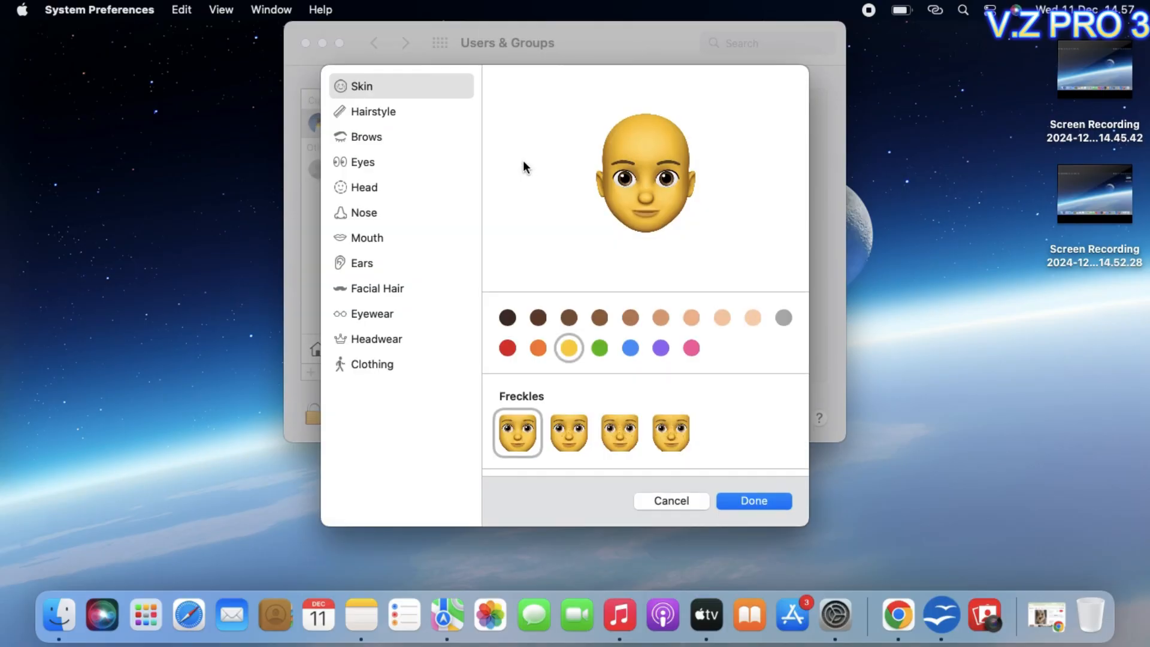
- Give the Memoji the lightest peach skin tone and, after comparing the freckle patterns, apply the third one
{"action": "left_click", "coordinate": [725, 318]}
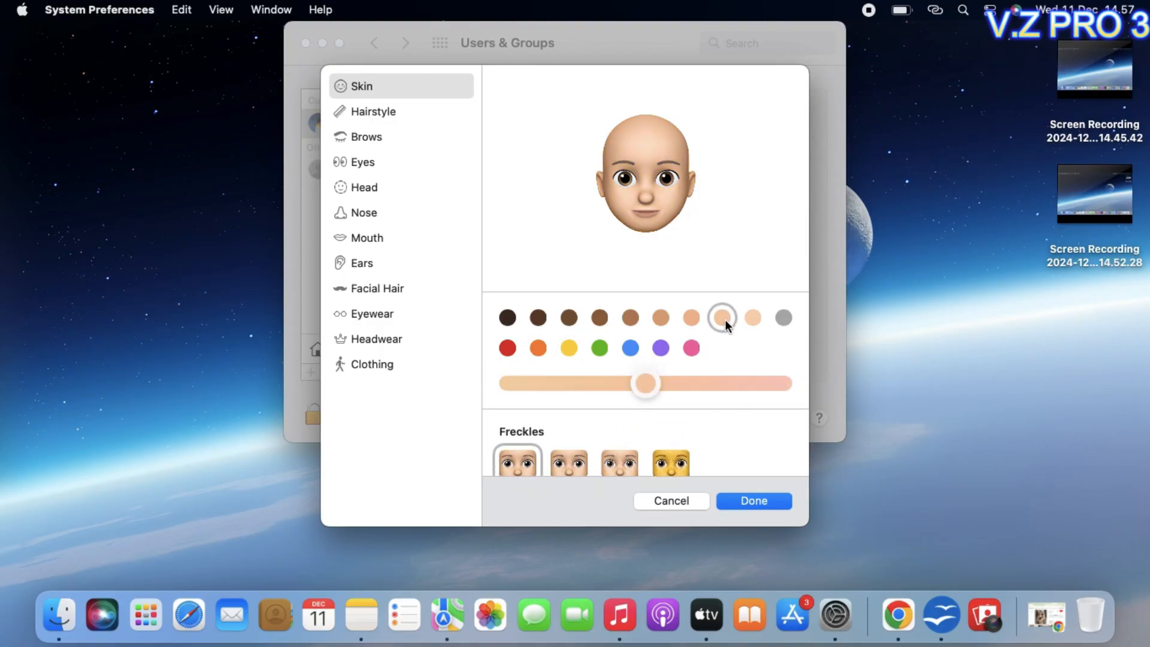
{"action": "left_click", "coordinate": [747, 314]}
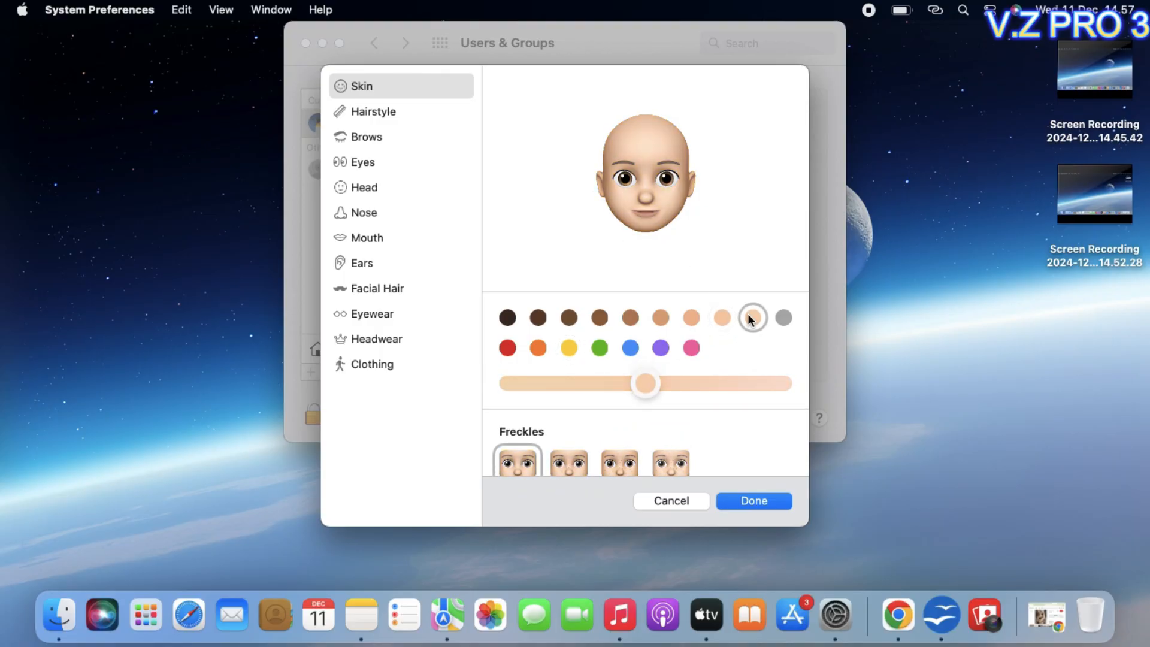
{"action": "scroll", "coordinate": [685, 444], "scroll_direction": "down", "scroll_amount": 3}
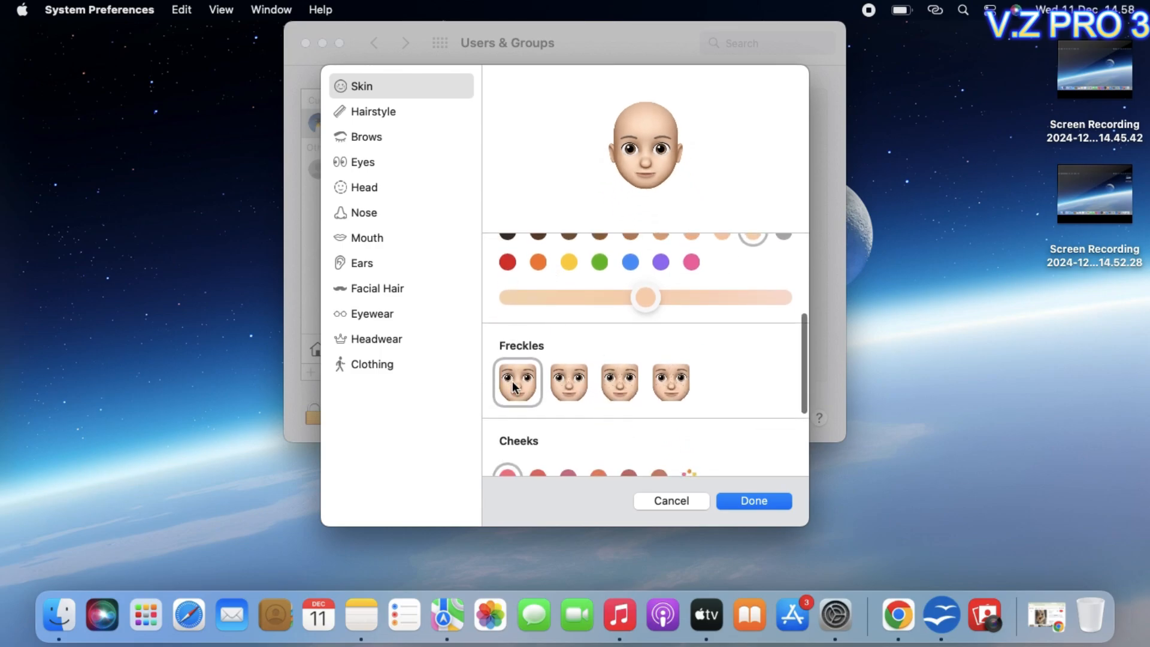
{"action": "left_click", "coordinate": [555, 380]}
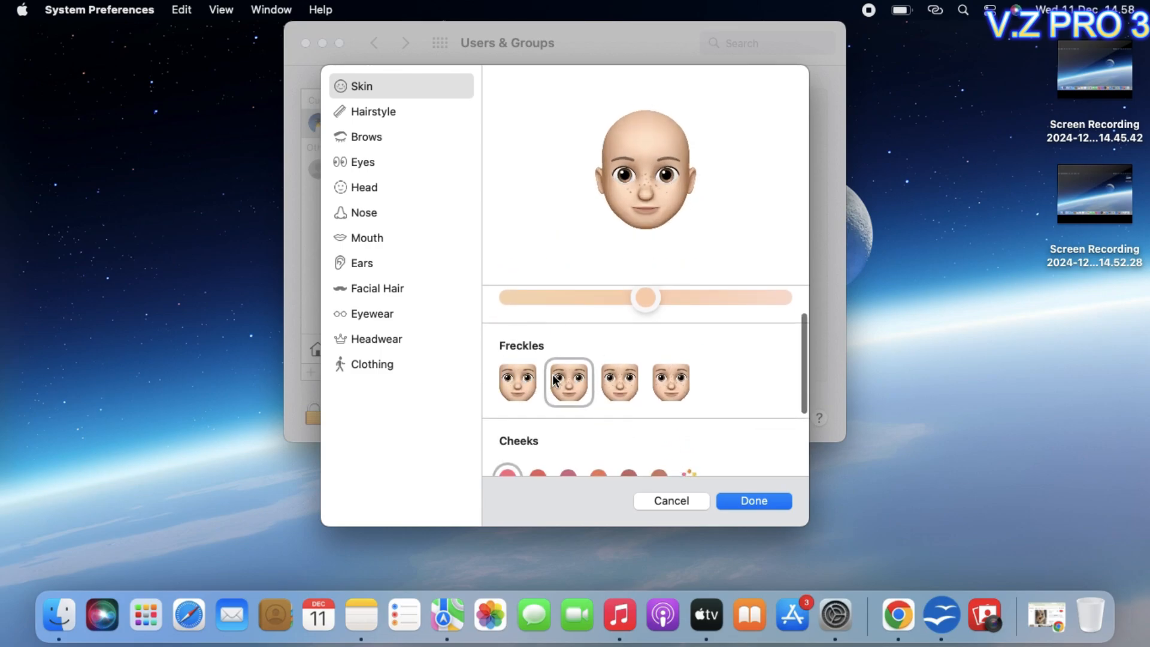
{"action": "left_click", "coordinate": [622, 377]}
{"action": "left_click", "coordinate": [682, 376]}
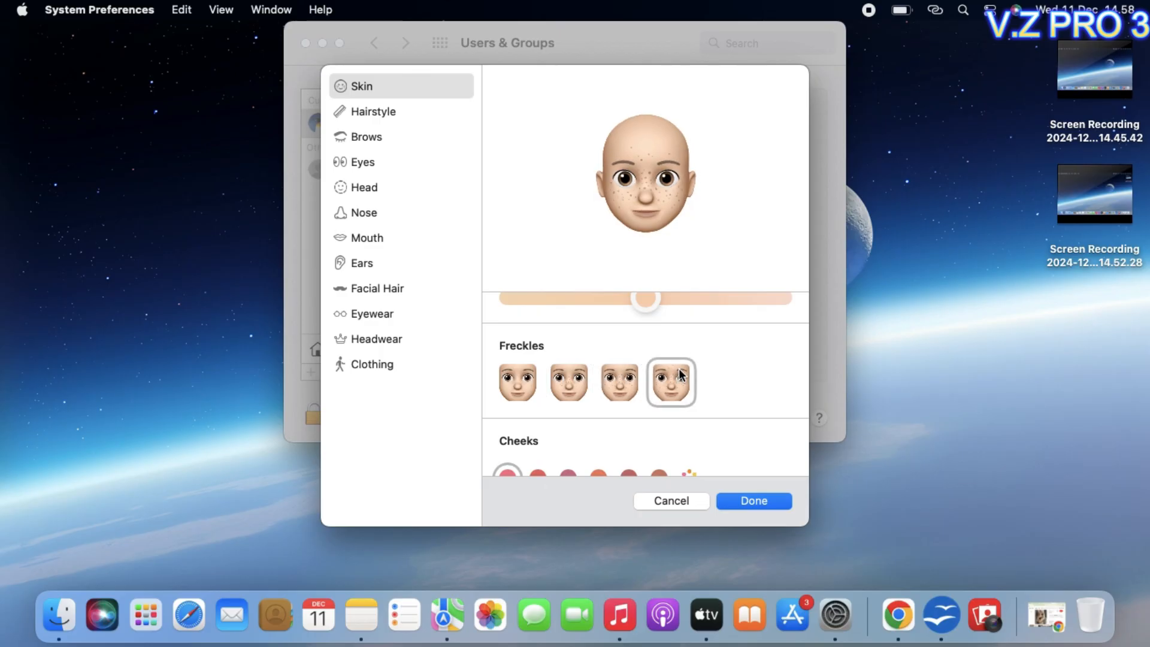
{"action": "left_click", "coordinate": [521, 383]}
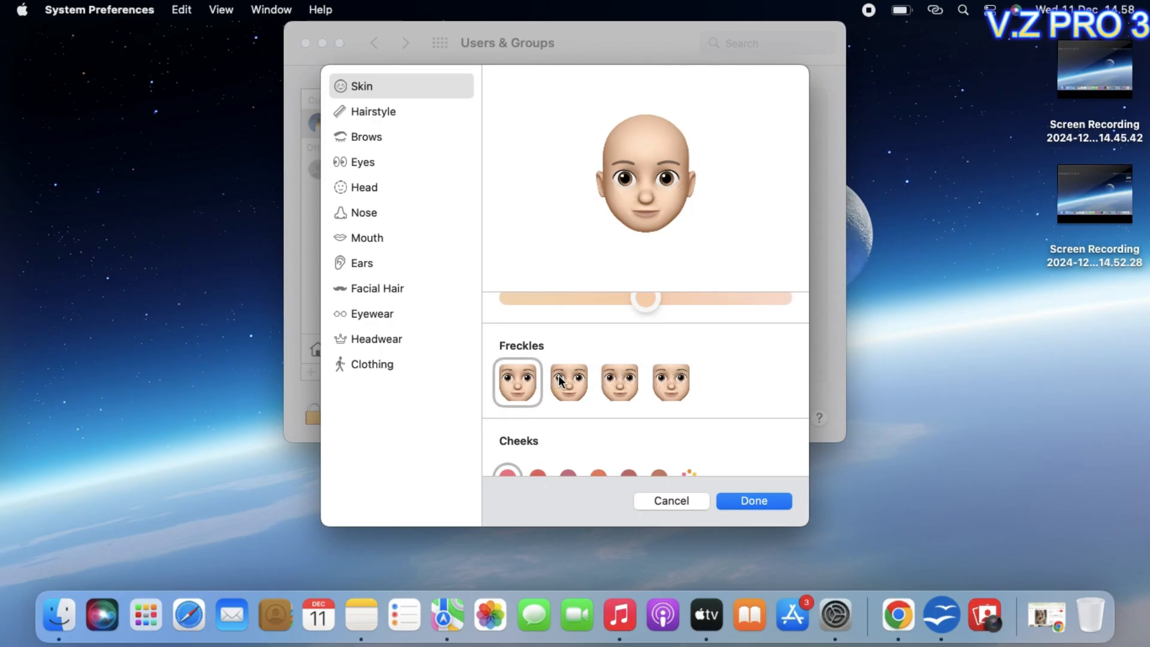
{"action": "left_click", "coordinate": [562, 381]}
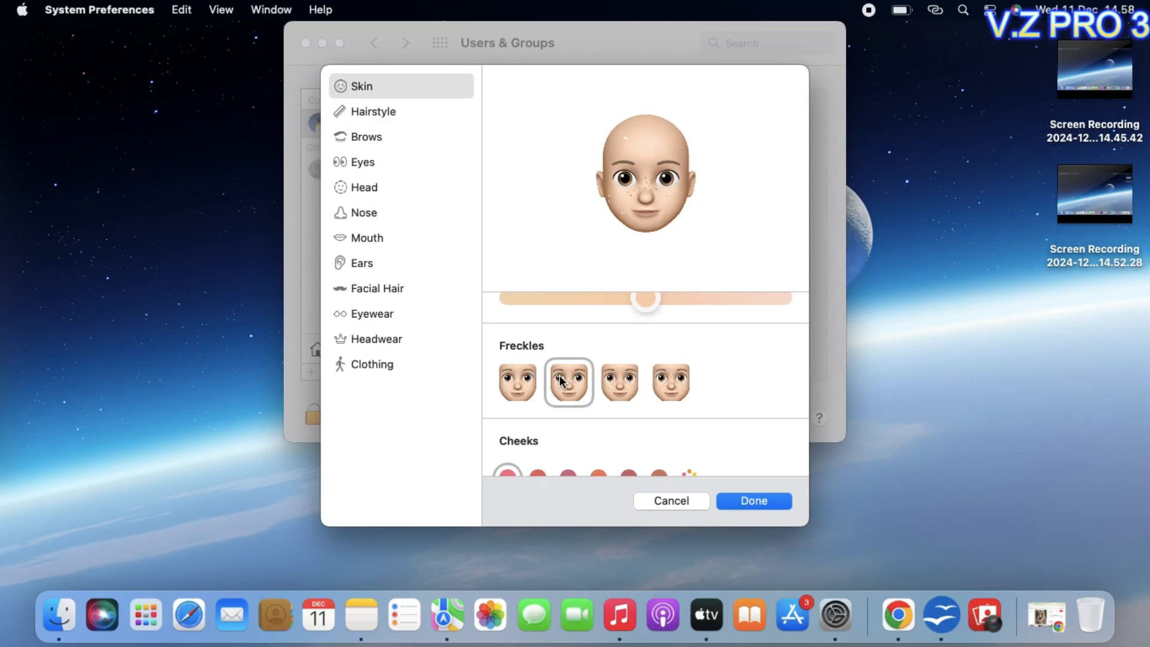
{"action": "left_click", "coordinate": [608, 387]}
{"action": "left_click", "coordinate": [587, 391]}
{"action": "left_click", "coordinate": [626, 388]}
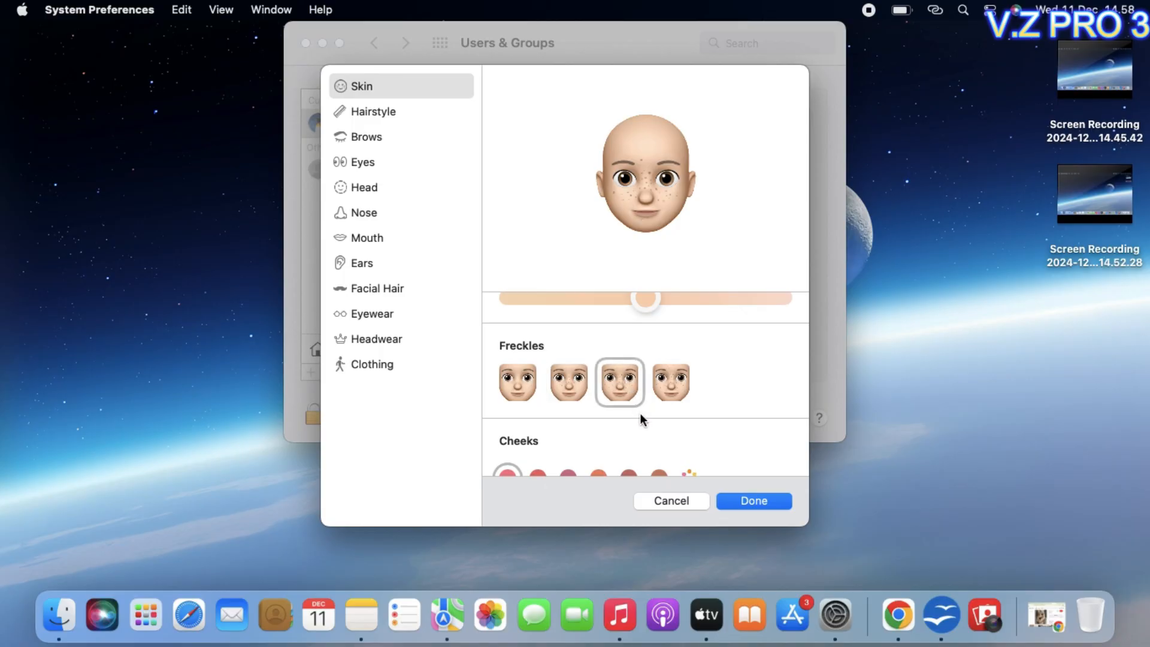
- Set the Memoji's cheek colour to the first pink swatch, with its shade slightly lighter than the middle
{"action": "scroll", "coordinate": [640, 412], "scroll_direction": "down", "scroll_amount": 3}
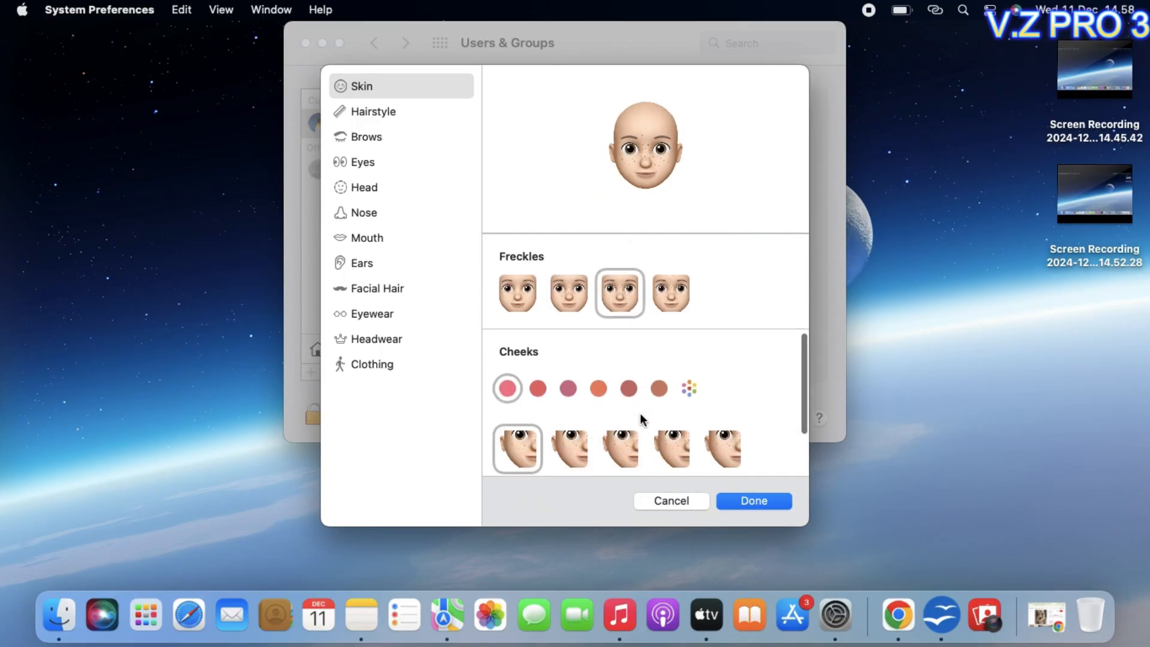
{"action": "left_click", "coordinate": [537, 391]}
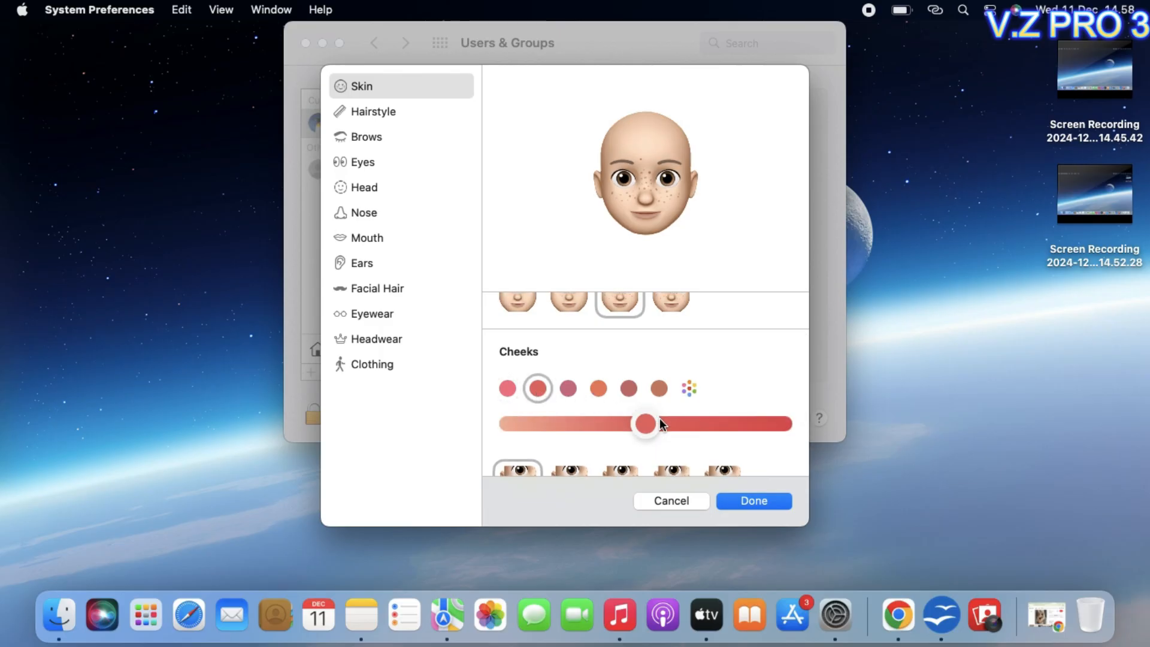
{"action": "left_click", "coordinate": [503, 388]}
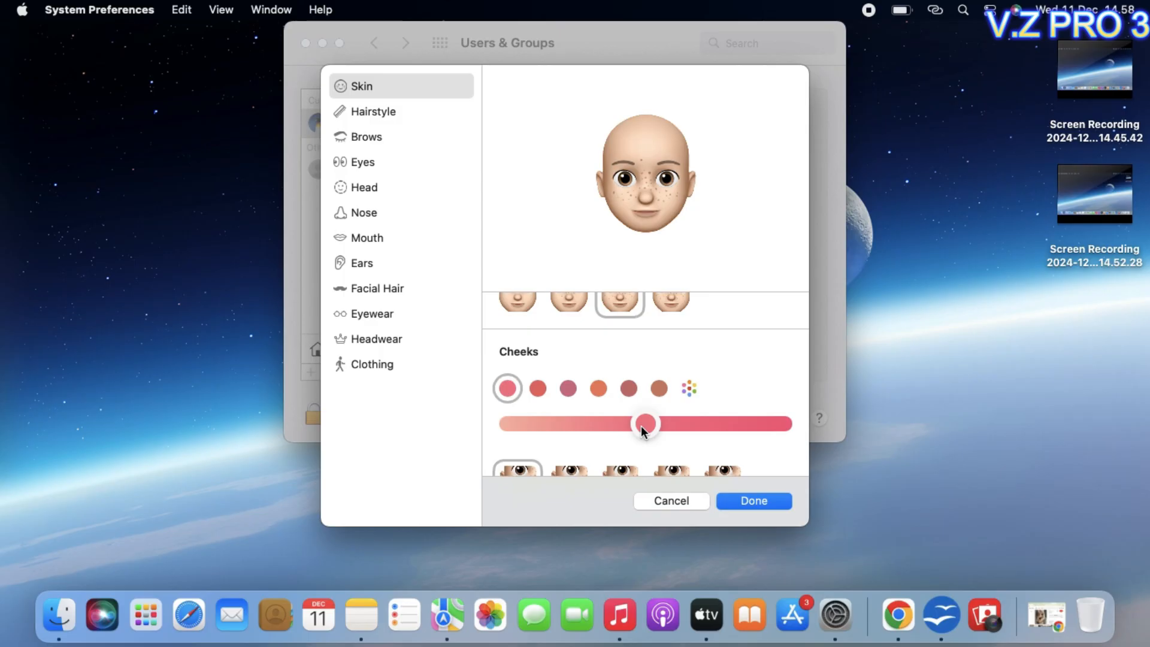
{"action": "left_click_drag", "start_coordinate": [641, 426], "coordinate": [681, 423]}
{"action": "left_click_drag", "start_coordinate": [681, 423], "coordinate": [612, 479]}
{"action": "left_click", "coordinate": [532, 390]}
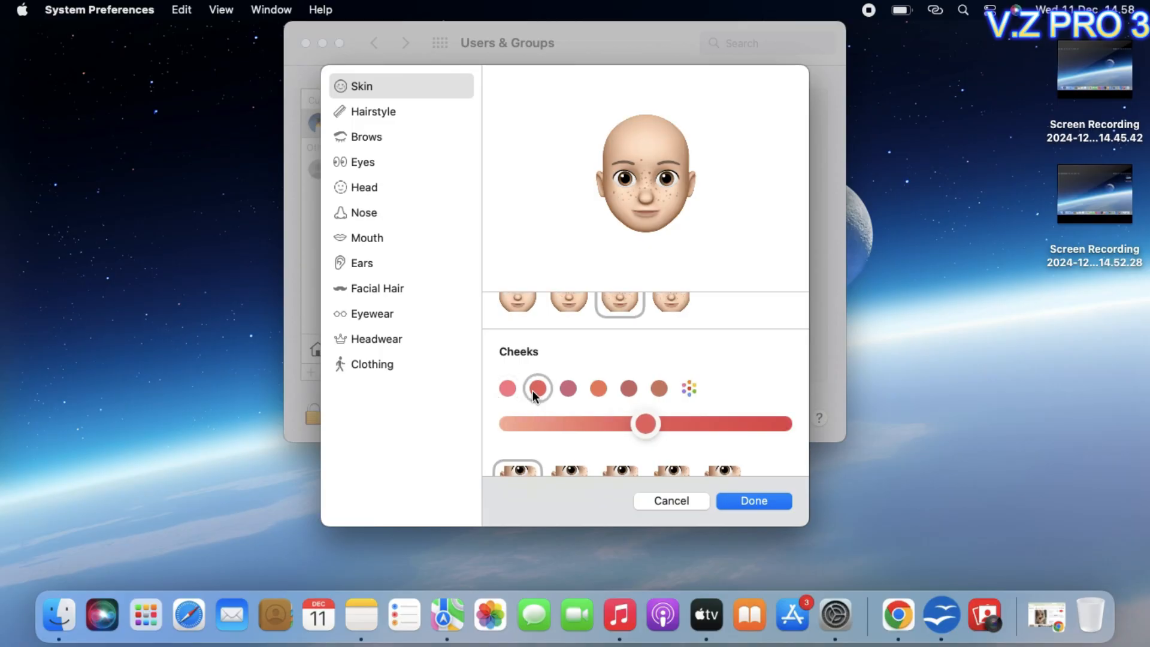
{"action": "left_click", "coordinate": [507, 390]}
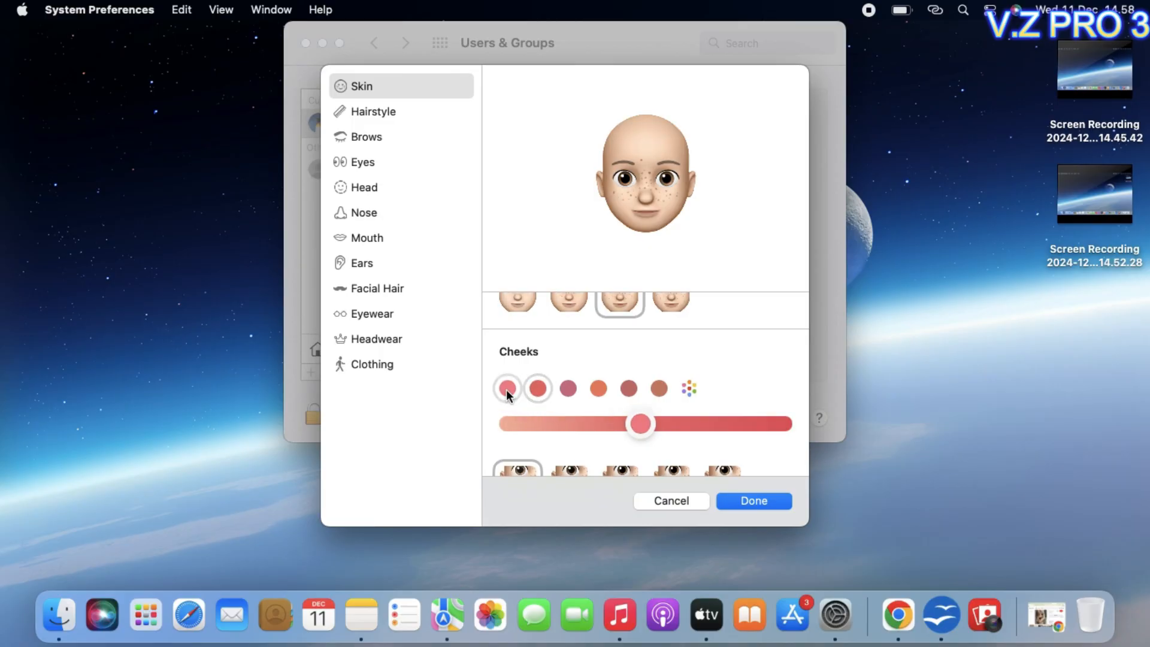
- Try the different cheek blush styles on the Memoji and return to the first one
{"action": "scroll", "coordinate": [555, 412], "scroll_direction": "down", "scroll_amount": 3}
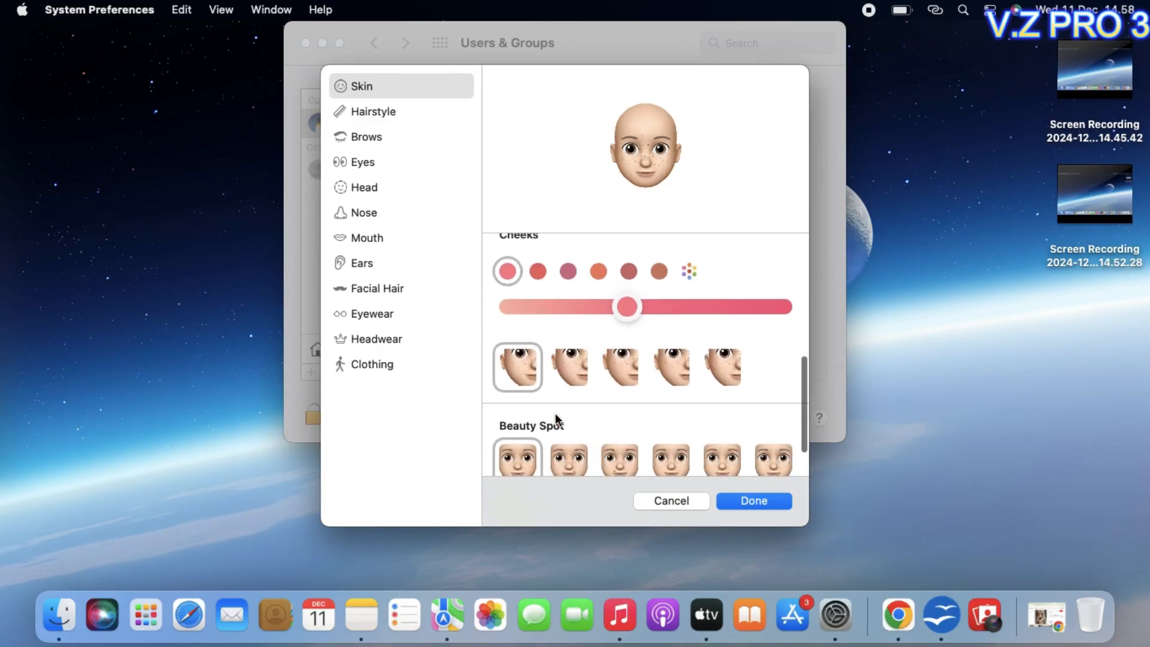
{"action": "left_click", "coordinate": [574, 370]}
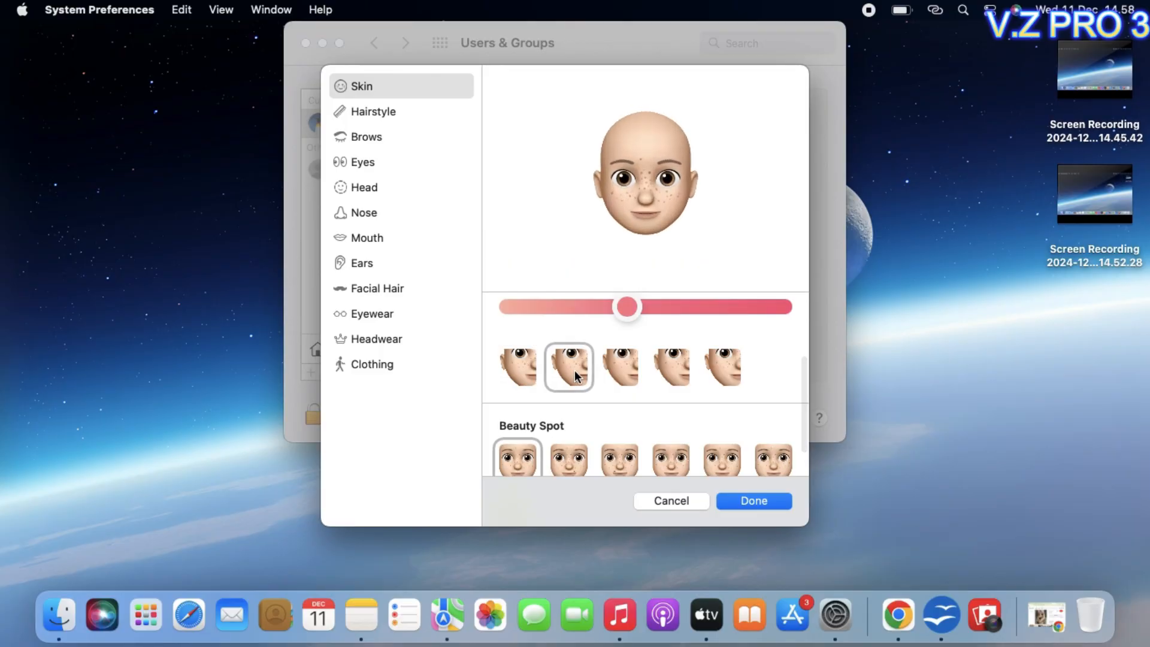
{"action": "left_click", "coordinate": [627, 381]}
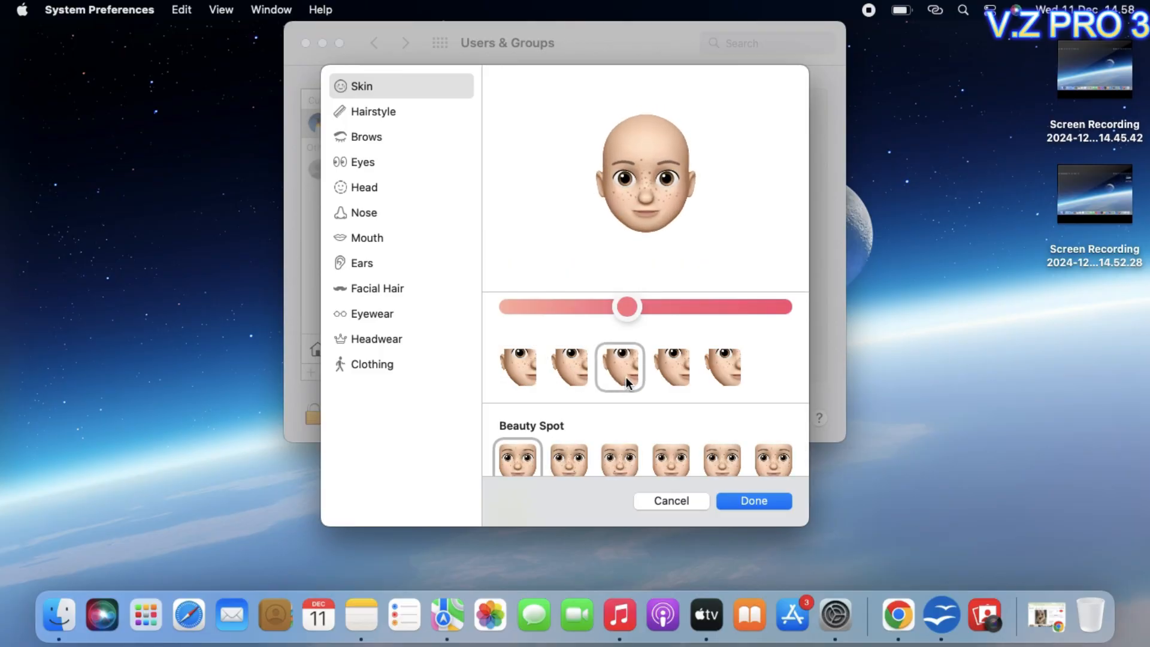
{"action": "left_click", "coordinate": [678, 375]}
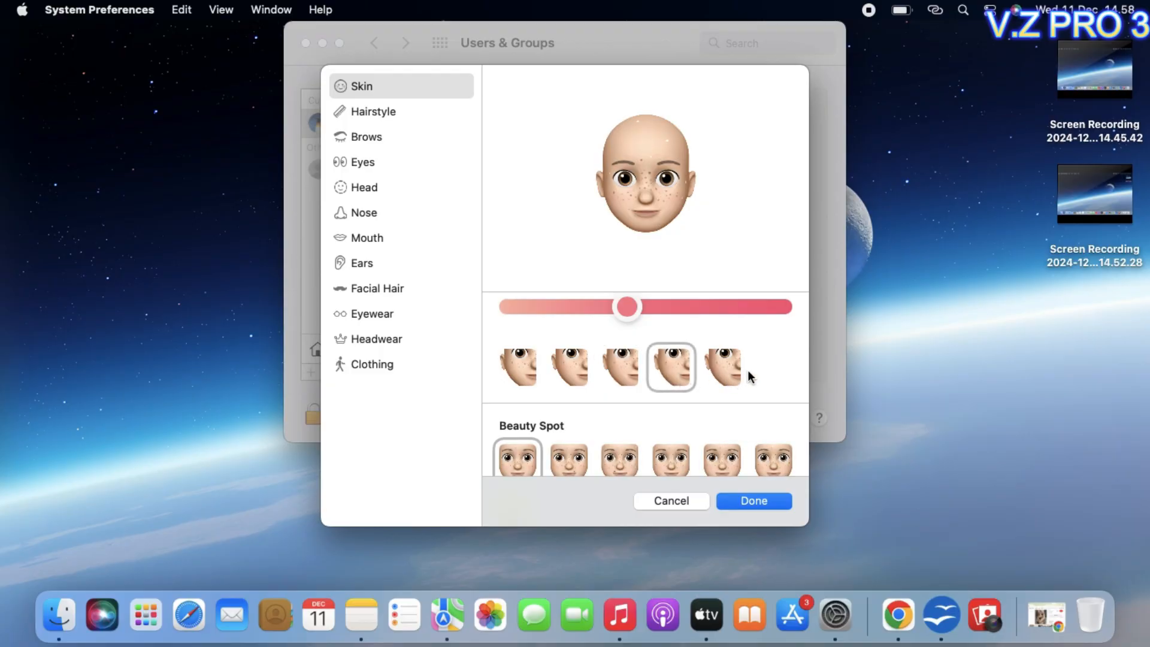
{"action": "left_click", "coordinate": [718, 366]}
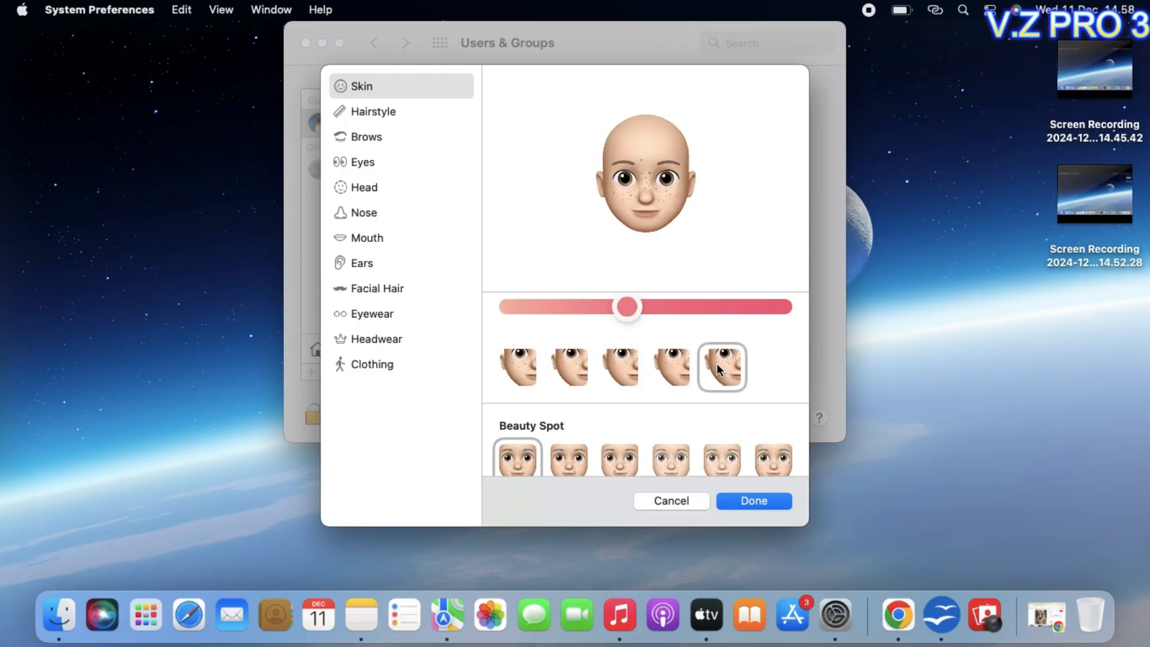
{"action": "left_click", "coordinate": [577, 362]}
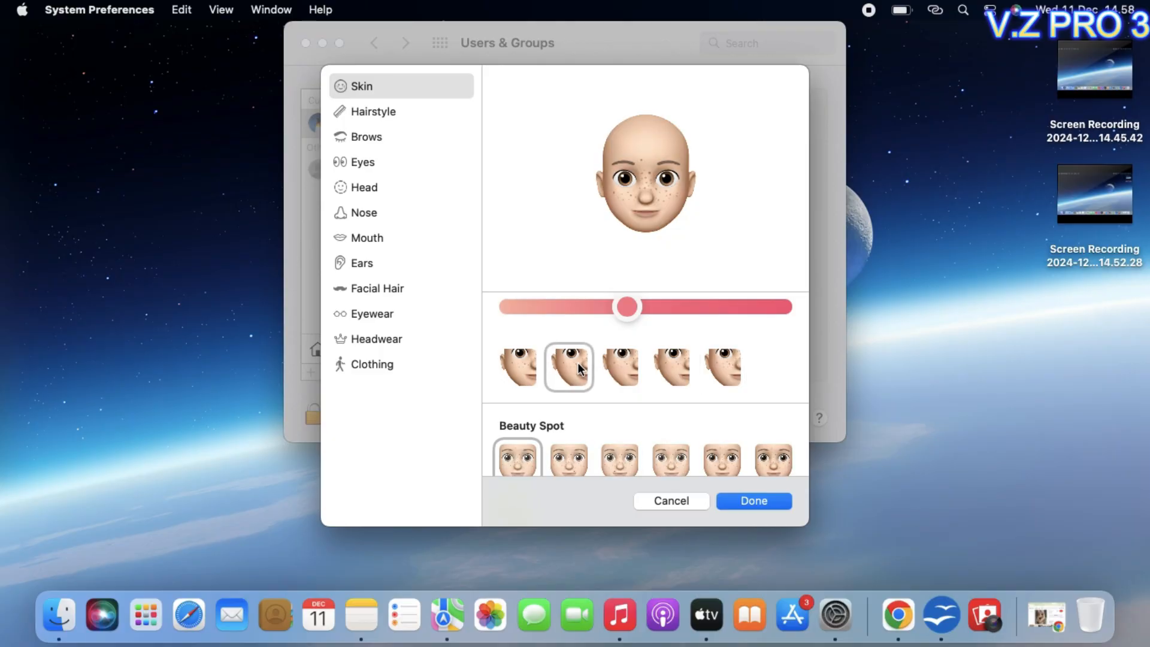
{"action": "left_click", "coordinate": [516, 376]}
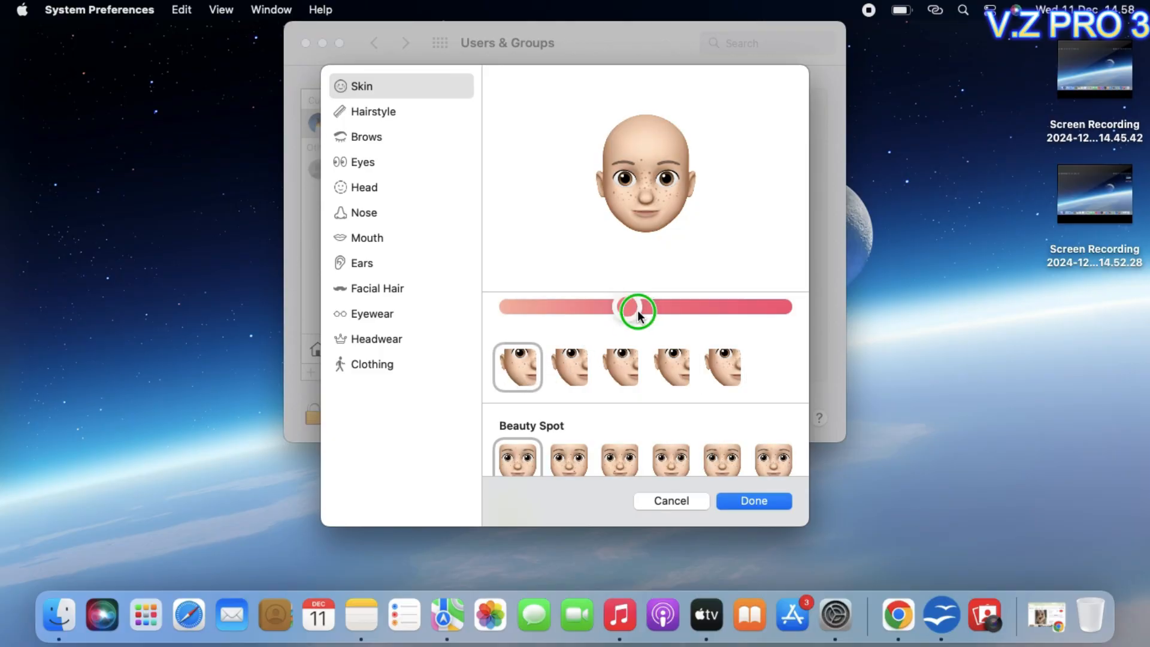
- Compare the beauty spot placements on the Memoji's face and apply the sixth one
{"action": "scroll", "coordinate": [623, 325], "scroll_direction": "down", "scroll_amount": 2}
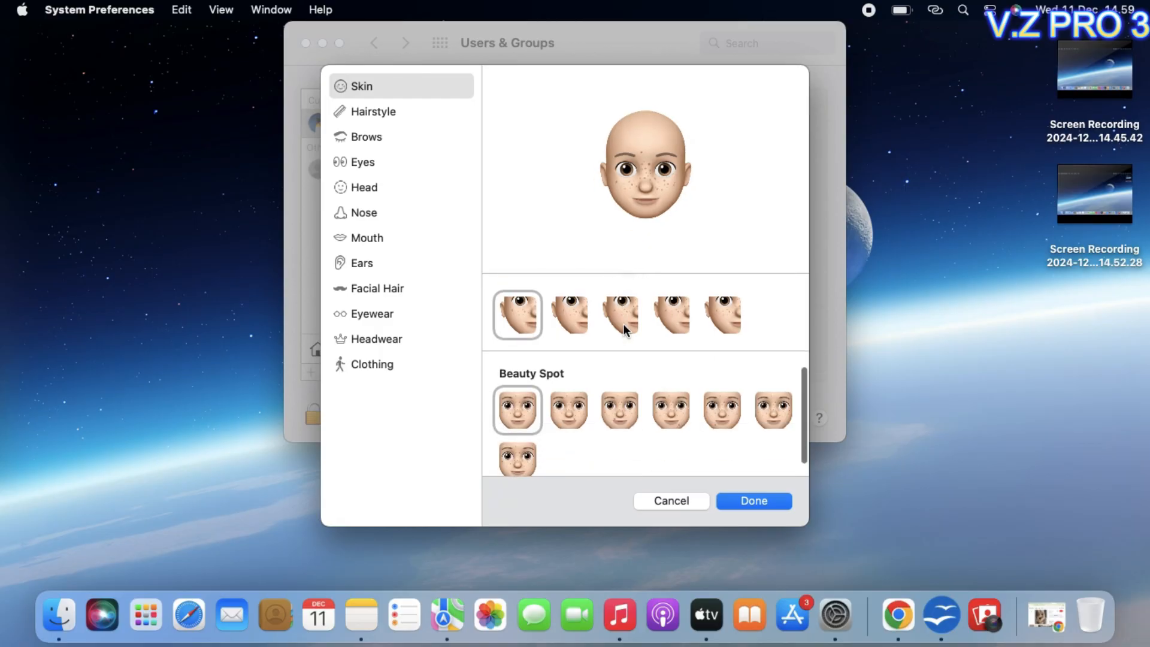
{"action": "scroll", "coordinate": [623, 281], "scroll_direction": "up", "scroll_amount": 3}
{"action": "scroll", "coordinate": [674, 360], "scroll_direction": "down", "scroll_amount": 5}
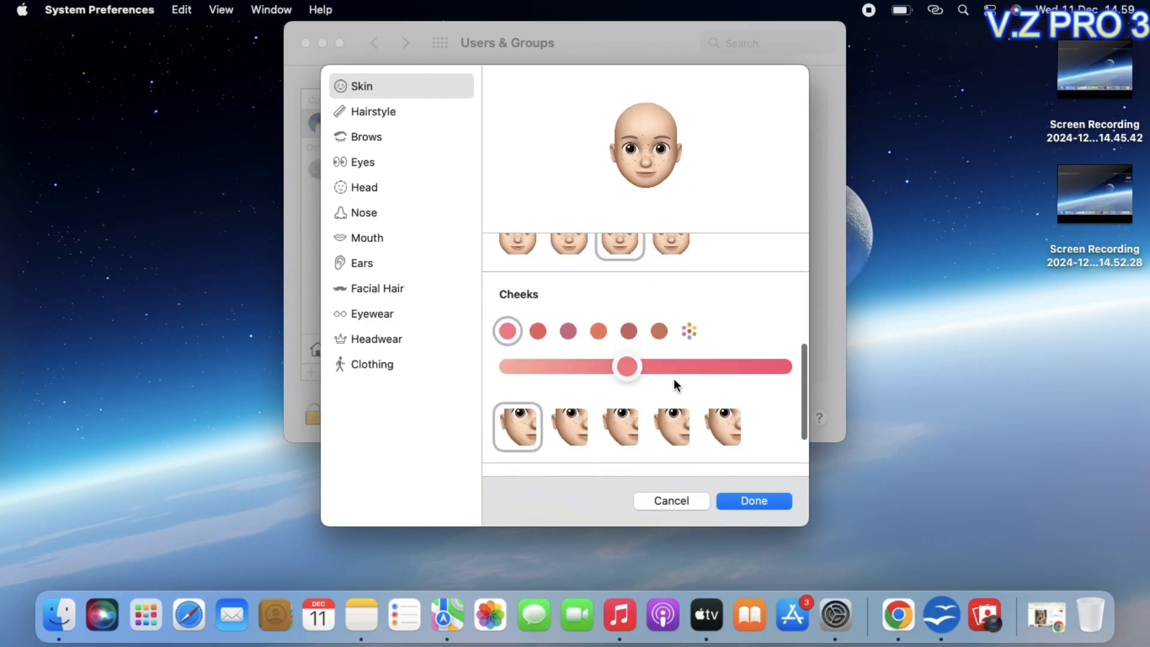
{"action": "left_click", "coordinate": [569, 378]}
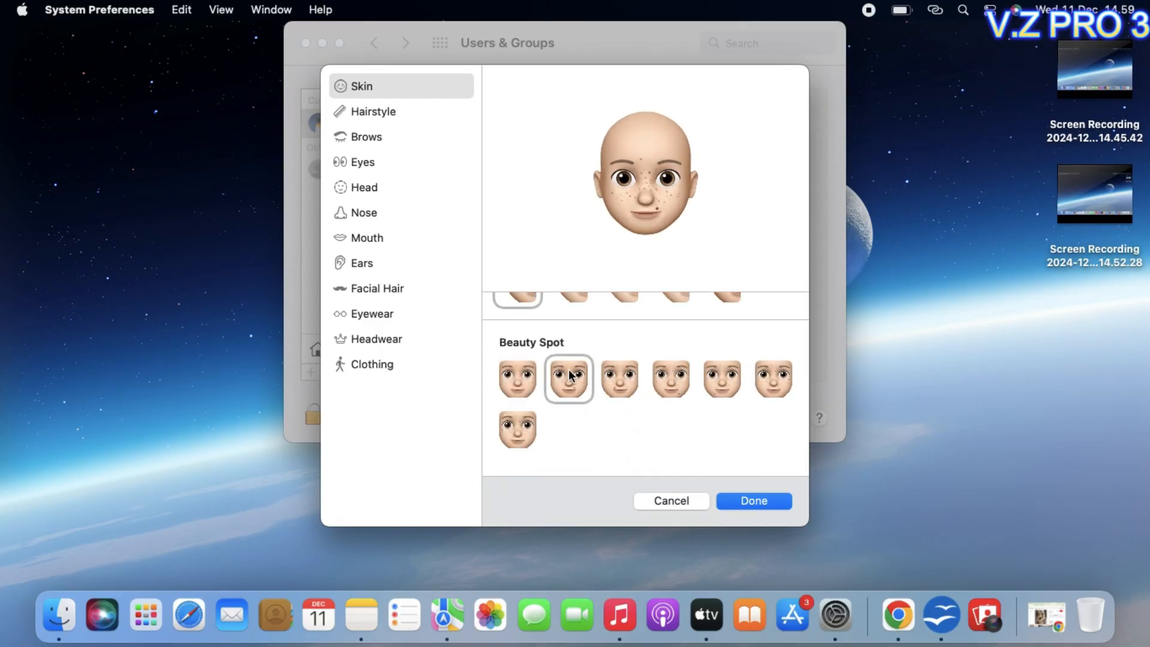
{"action": "left_click", "coordinate": [621, 379]}
{"action": "left_click", "coordinate": [674, 378]}
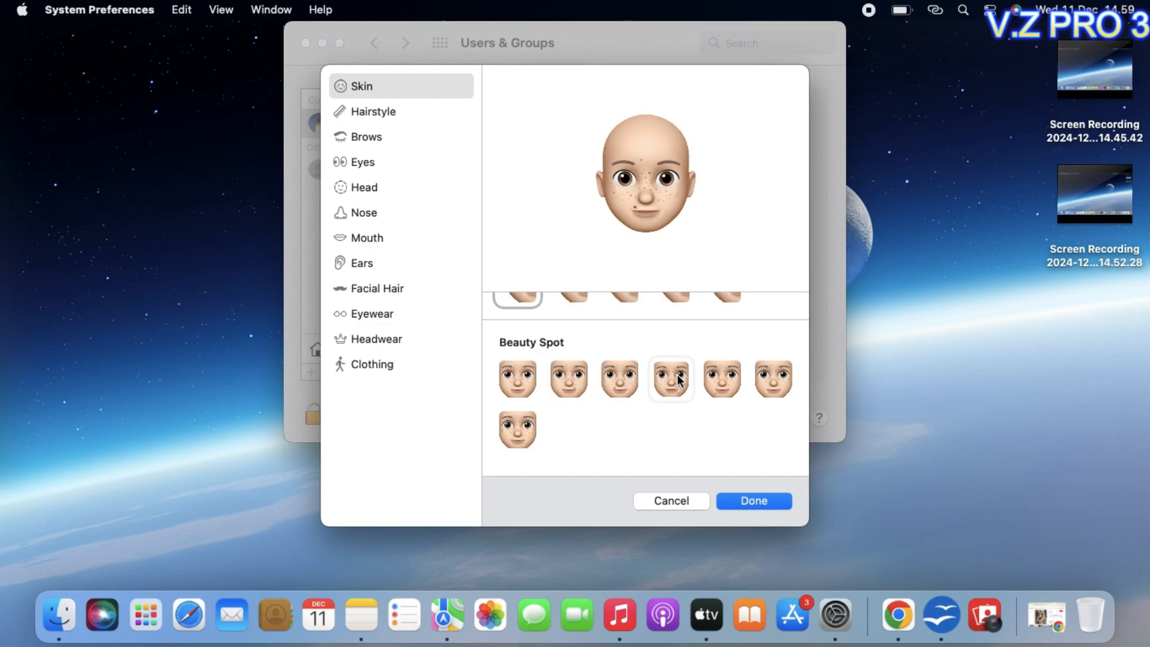
{"action": "left_click", "coordinate": [728, 379]}
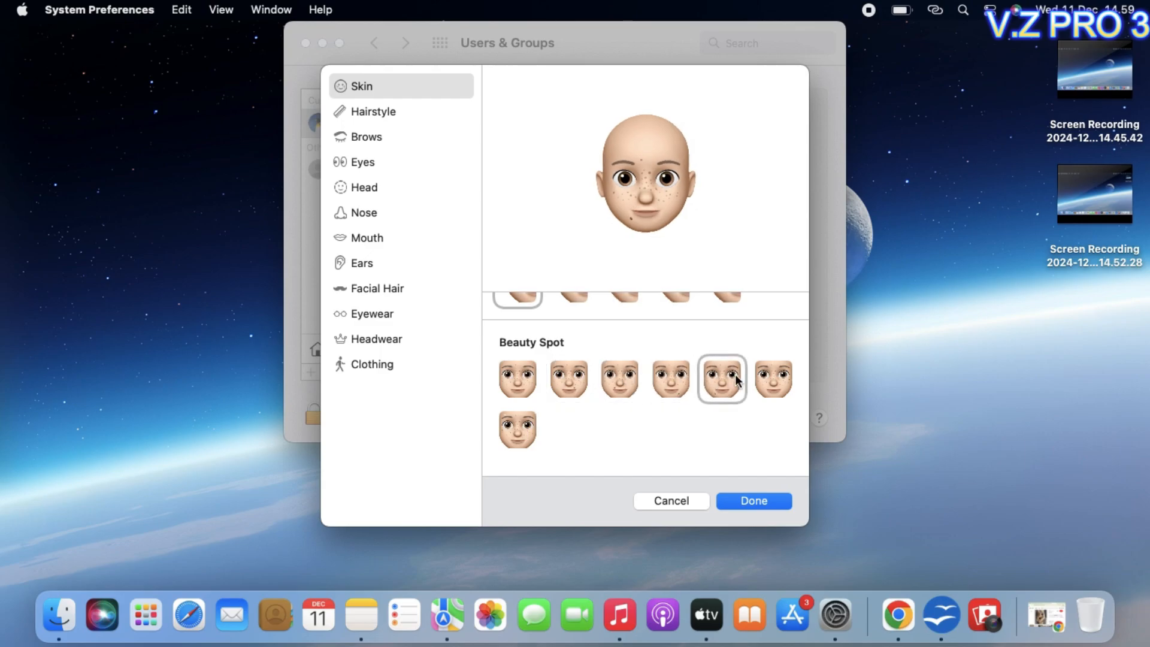
{"action": "left_click", "coordinate": [766, 376]}
{"action": "left_click", "coordinate": [503, 432]}
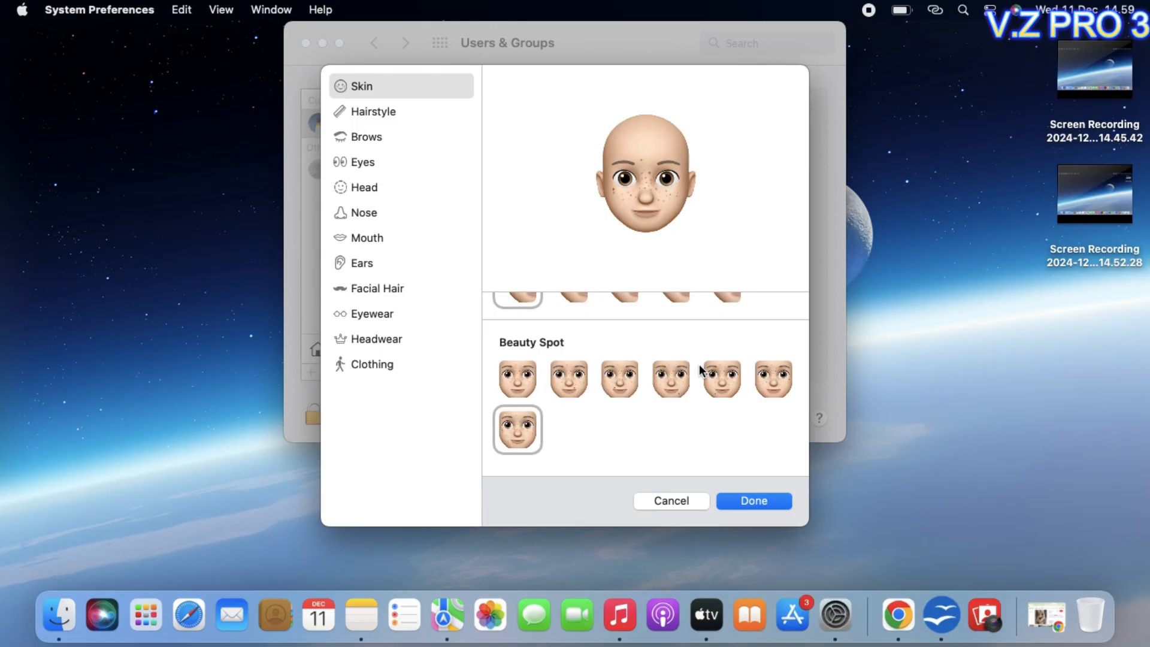
{"action": "left_click", "coordinate": [774, 375]}
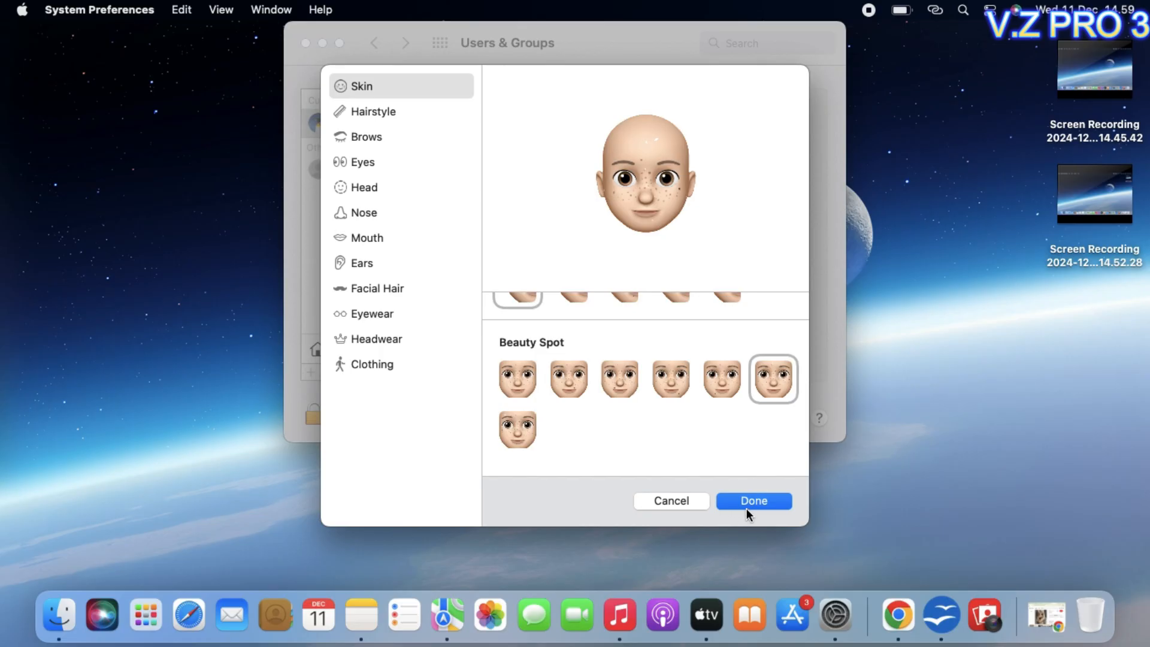
- Look through the Memoji hairstyles and try the long wavy, centre-parted one in the second row
{"action": "left_click", "coordinate": [361, 116]}
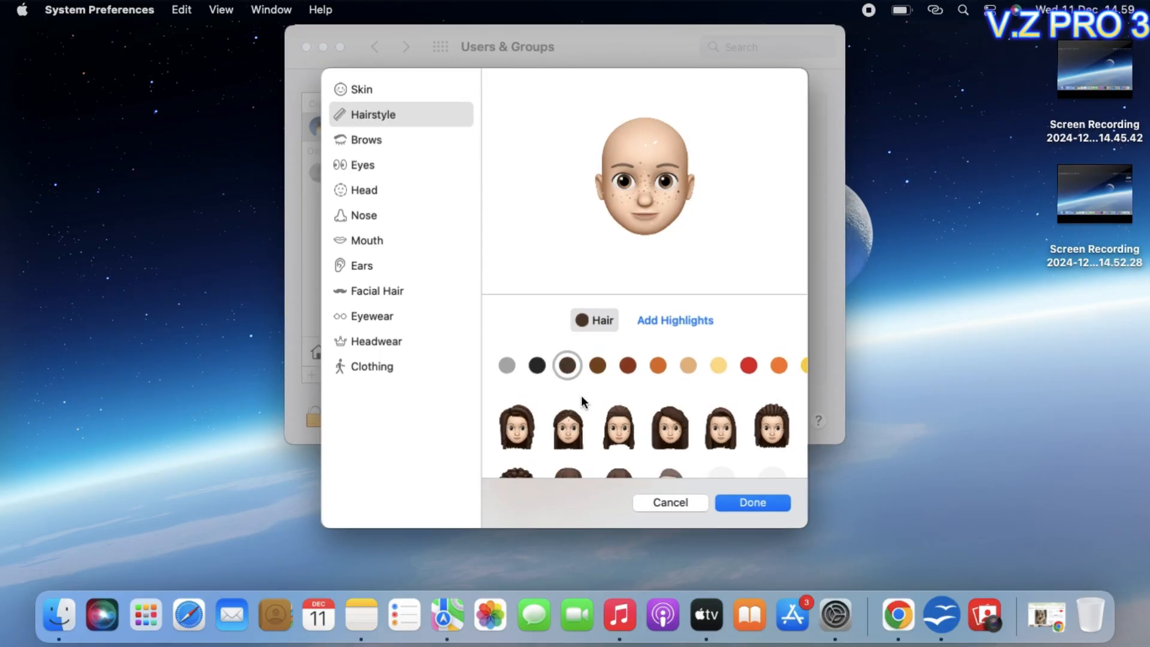
{"action": "scroll", "coordinate": [581, 397], "scroll_direction": "down", "scroll_amount": 3}
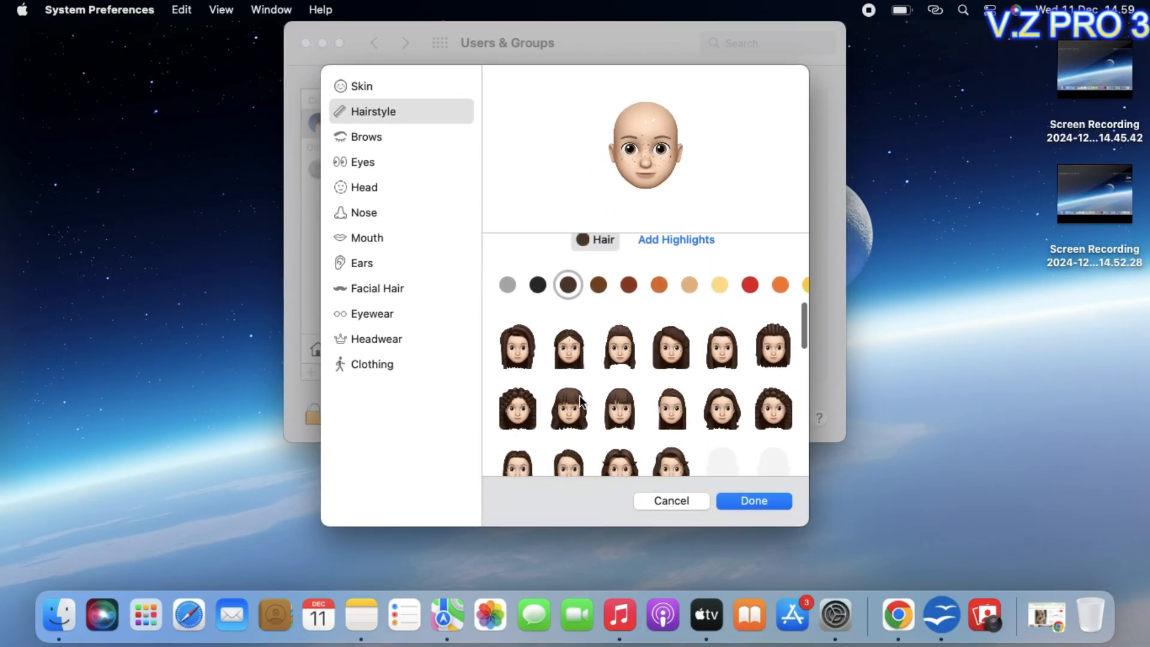
{"action": "scroll", "coordinate": [580, 401], "scroll_direction": "down", "scroll_amount": 3}
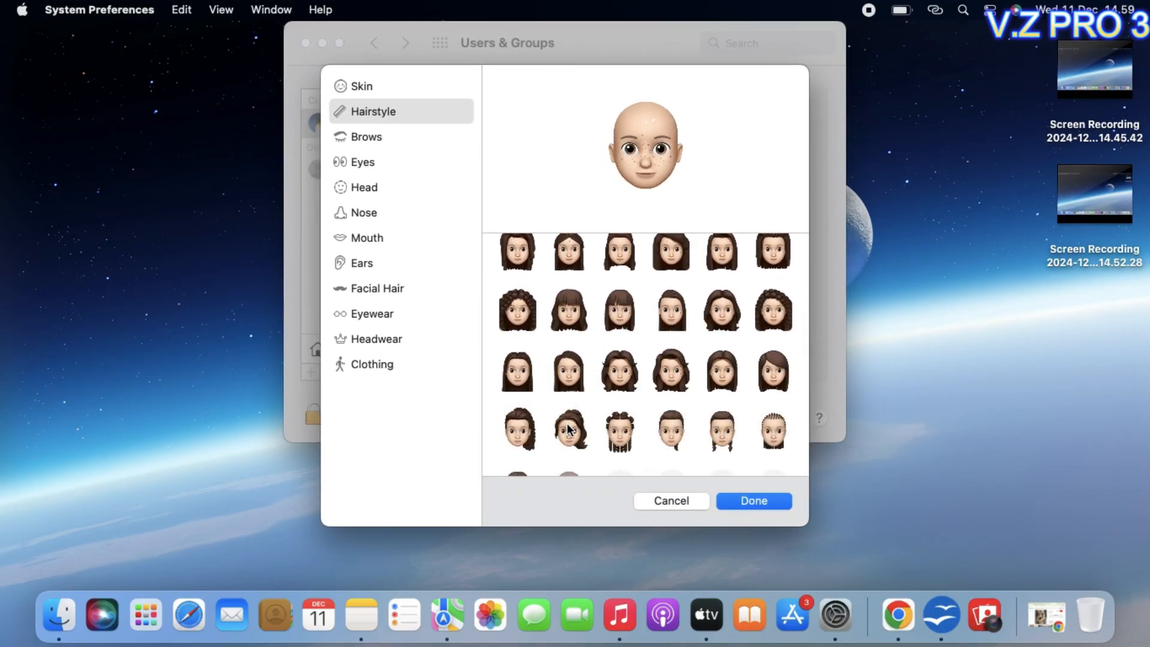
{"action": "left_click", "coordinate": [569, 429]}
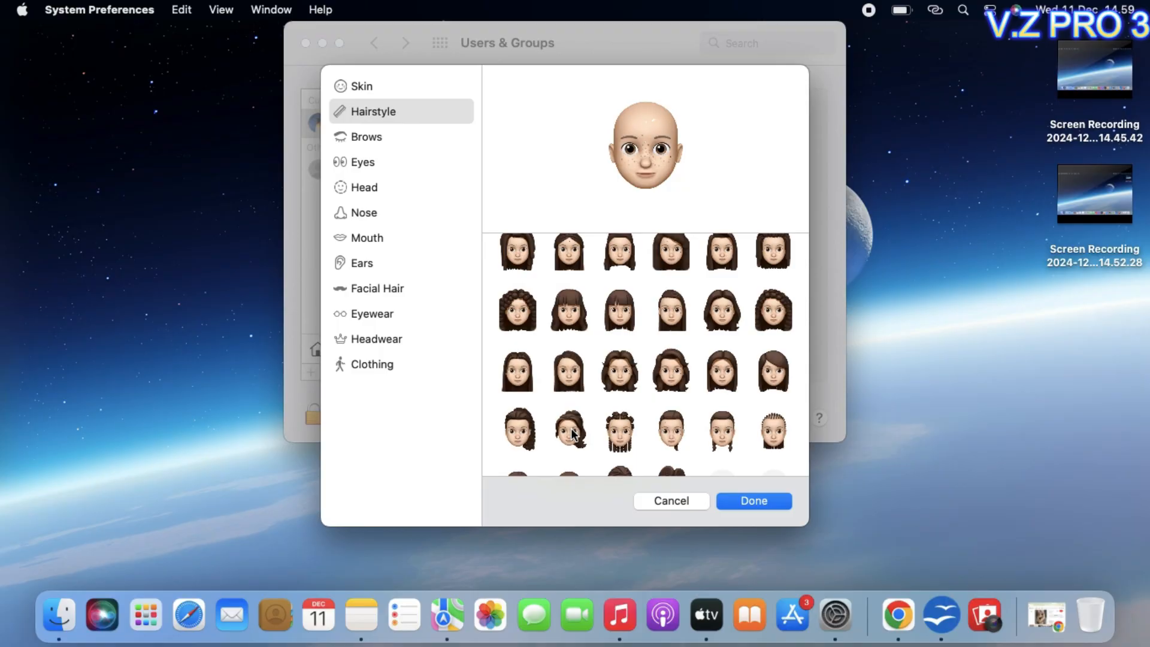
{"action": "left_click", "coordinate": [719, 322]}
- Browse the shorter Memoji hairstyles and try the braided top bun with a fringe
{"action": "scroll", "coordinate": [722, 326], "scroll_direction": "down", "scroll_amount": 2}
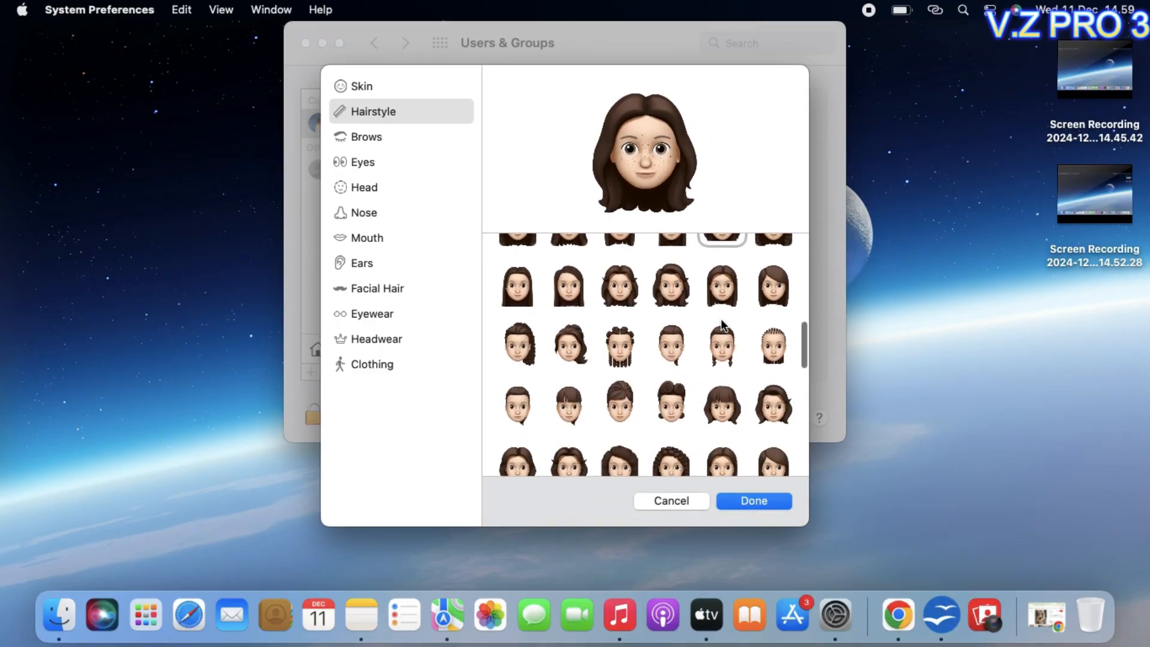
{"action": "scroll", "coordinate": [721, 326], "scroll_direction": "down", "scroll_amount": 3}
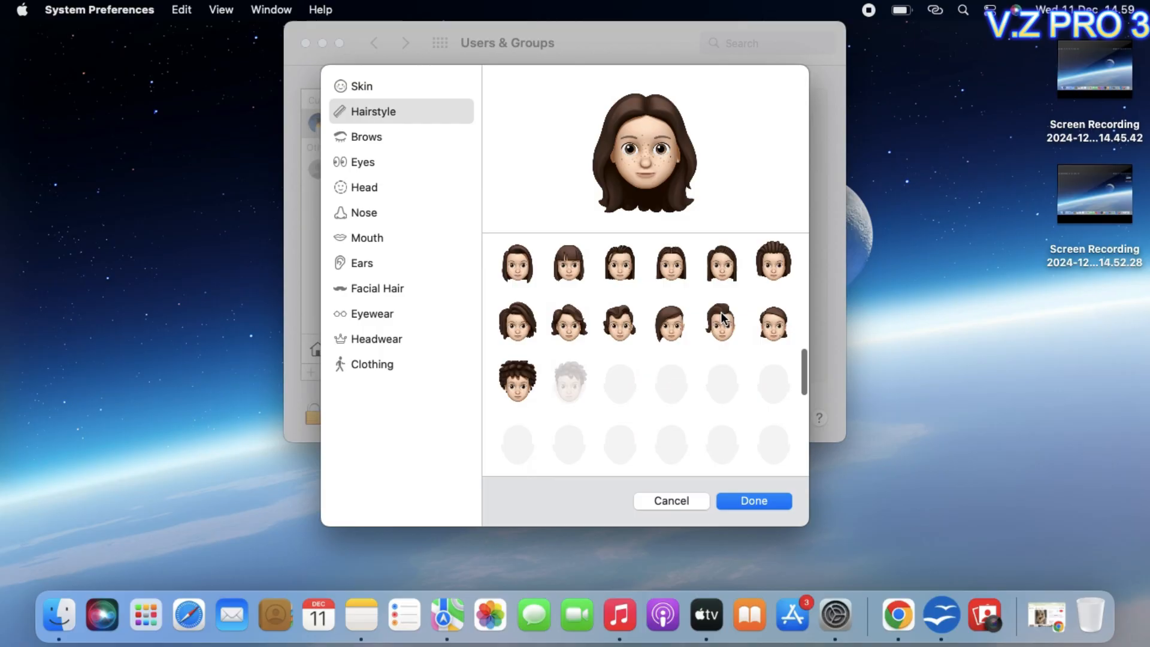
{"action": "scroll", "coordinate": [723, 318], "scroll_direction": "down", "scroll_amount": 3}
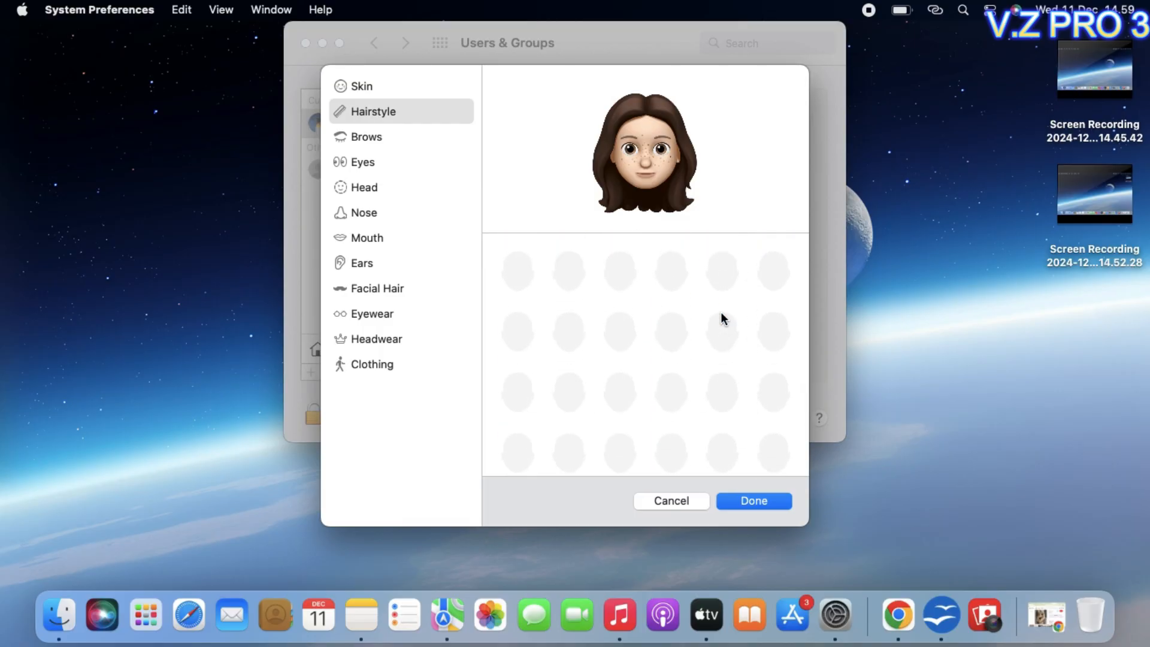
{"action": "scroll", "coordinate": [721, 316], "scroll_direction": "down", "scroll_amount": 2}
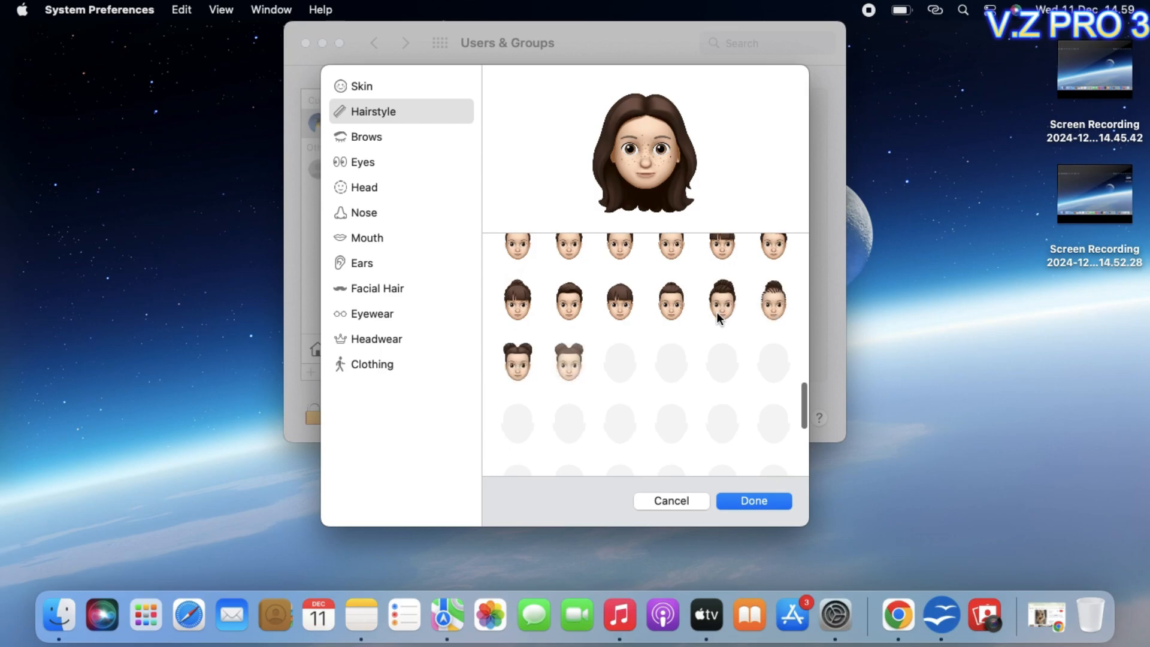
{"action": "left_click", "coordinate": [519, 300]}
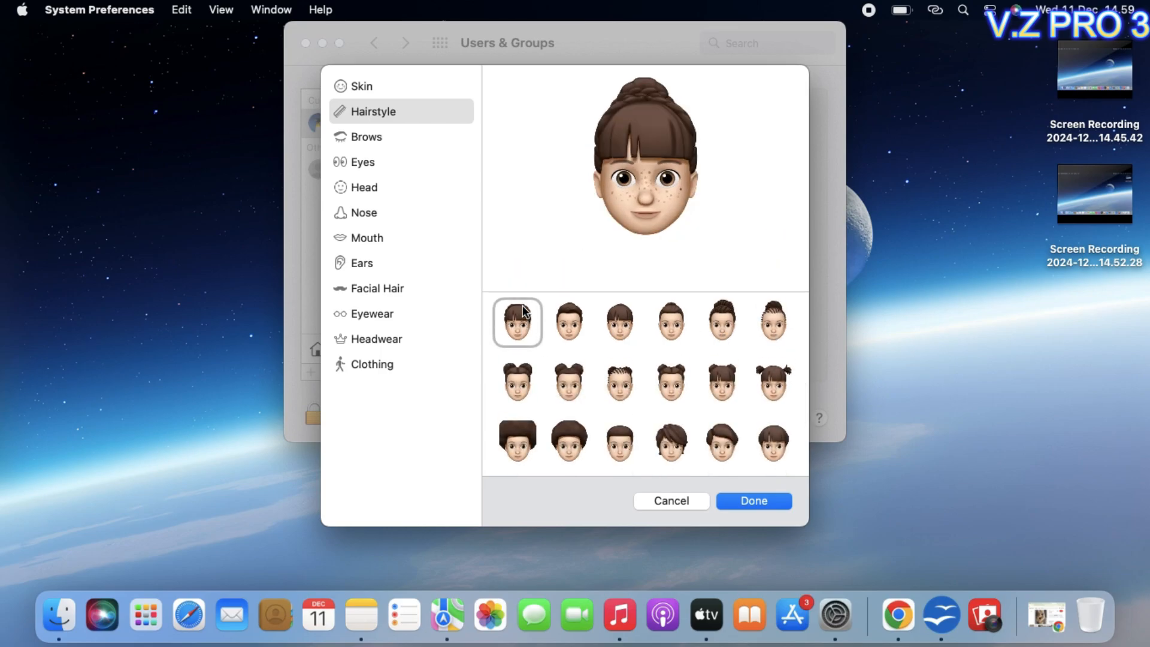
{"action": "scroll", "coordinate": [680, 368], "scroll_direction": "down", "scroll_amount": 10}
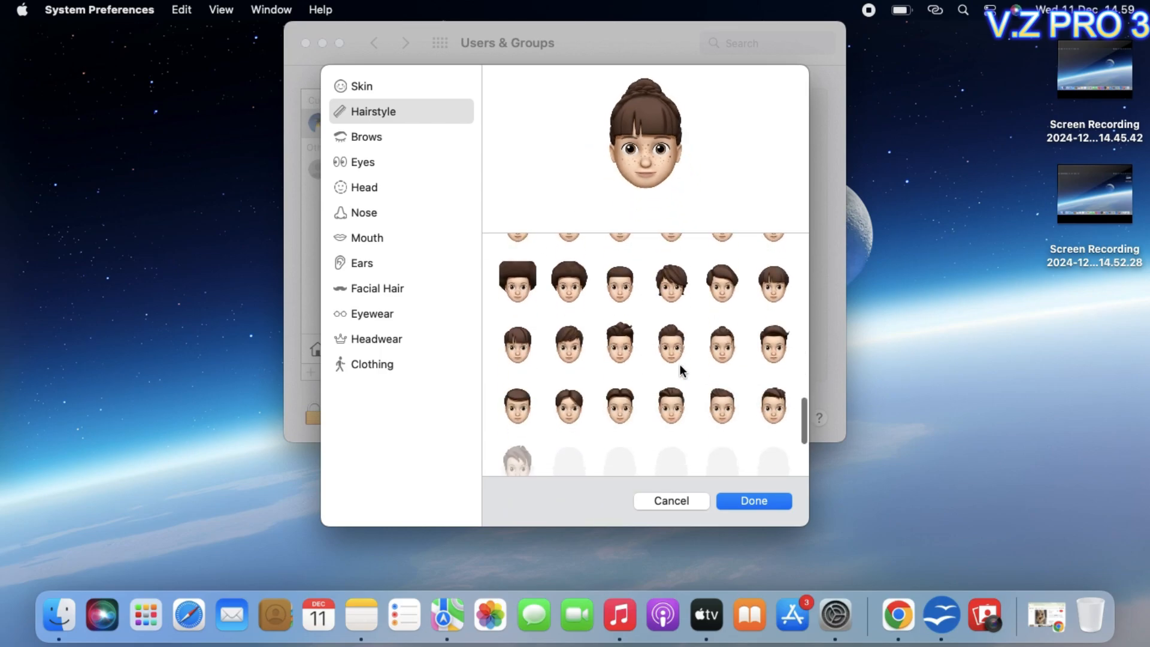
{"action": "scroll", "coordinate": [681, 365], "scroll_direction": "down", "scroll_amount": 3}
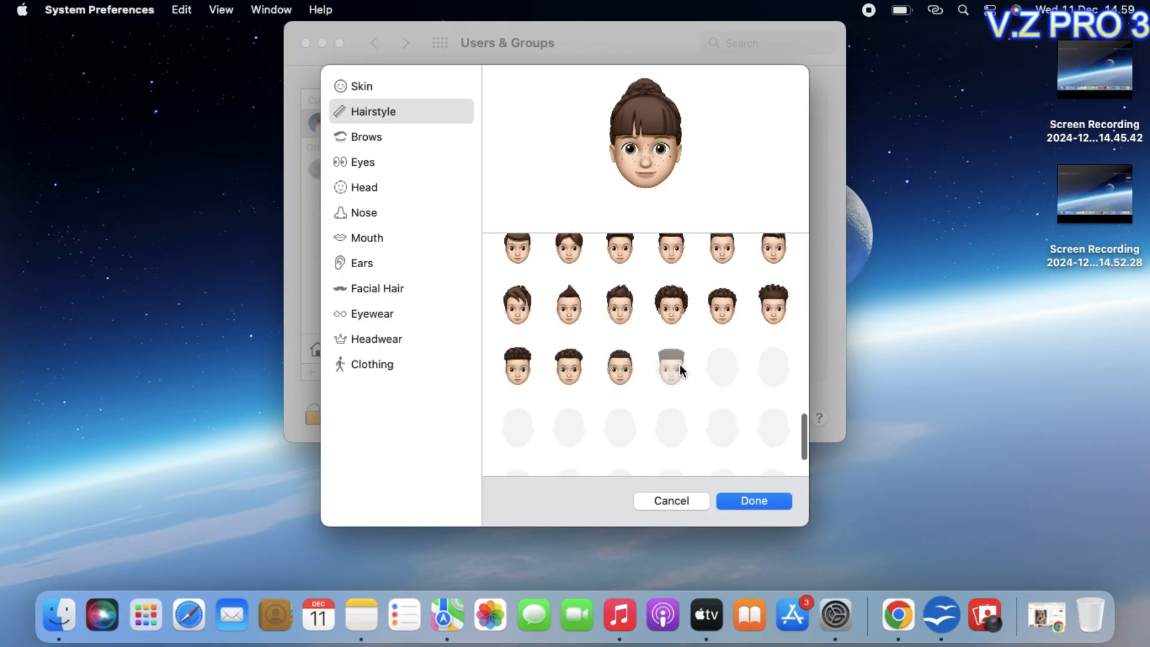
{"action": "scroll", "coordinate": [680, 364], "scroll_direction": "up", "scroll_amount": 15}
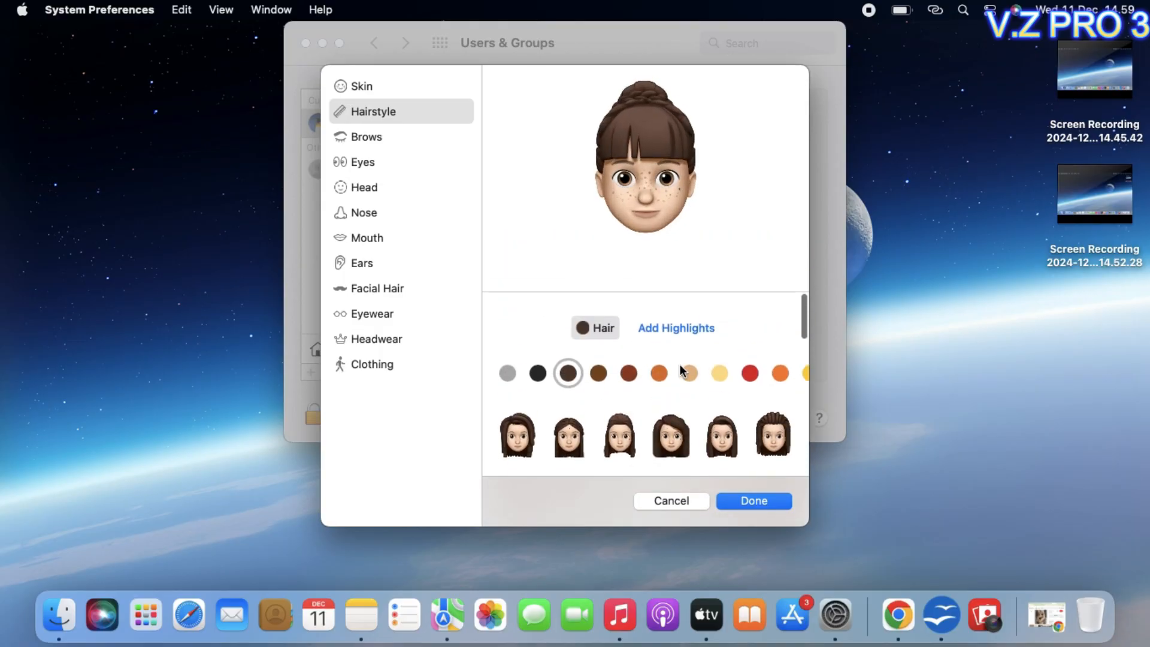
- Compare the long straight and wavy hairstyles on the Memoji and apply the side-parted wavy one, fourth in the third row
{"action": "scroll", "coordinate": [679, 354], "scroll_direction": "down", "scroll_amount": 2}
{"action": "scroll", "coordinate": [677, 434], "scroll_direction": "down", "scroll_amount": 5}
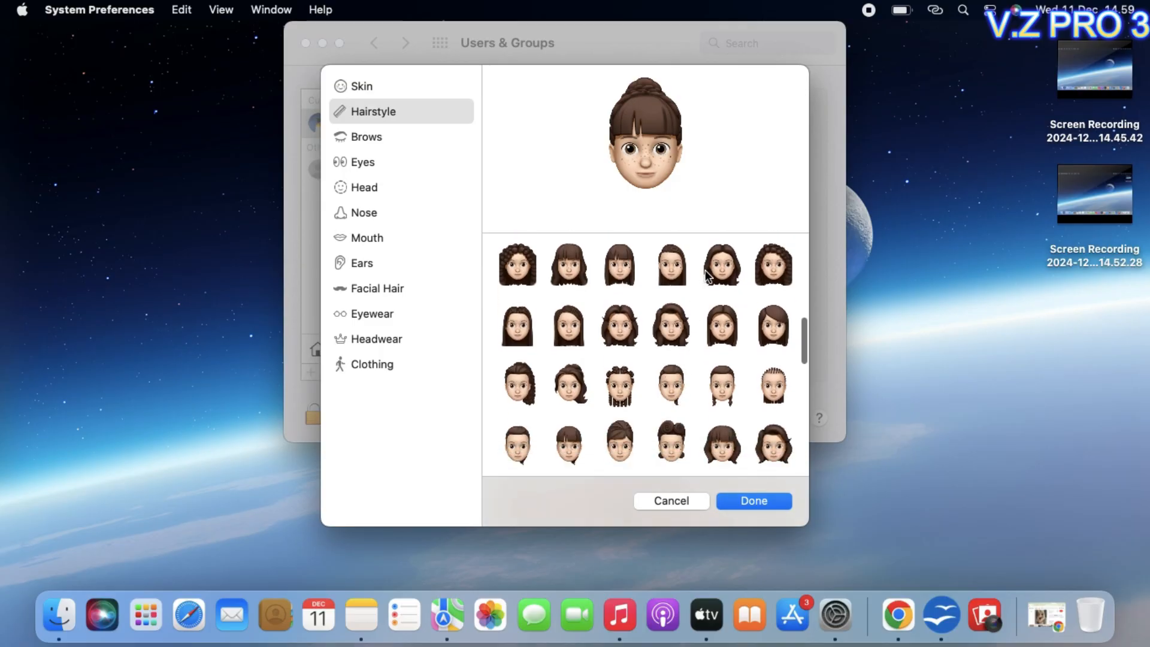
{"action": "left_click", "coordinate": [664, 277]}
{"action": "left_click", "coordinate": [673, 398]}
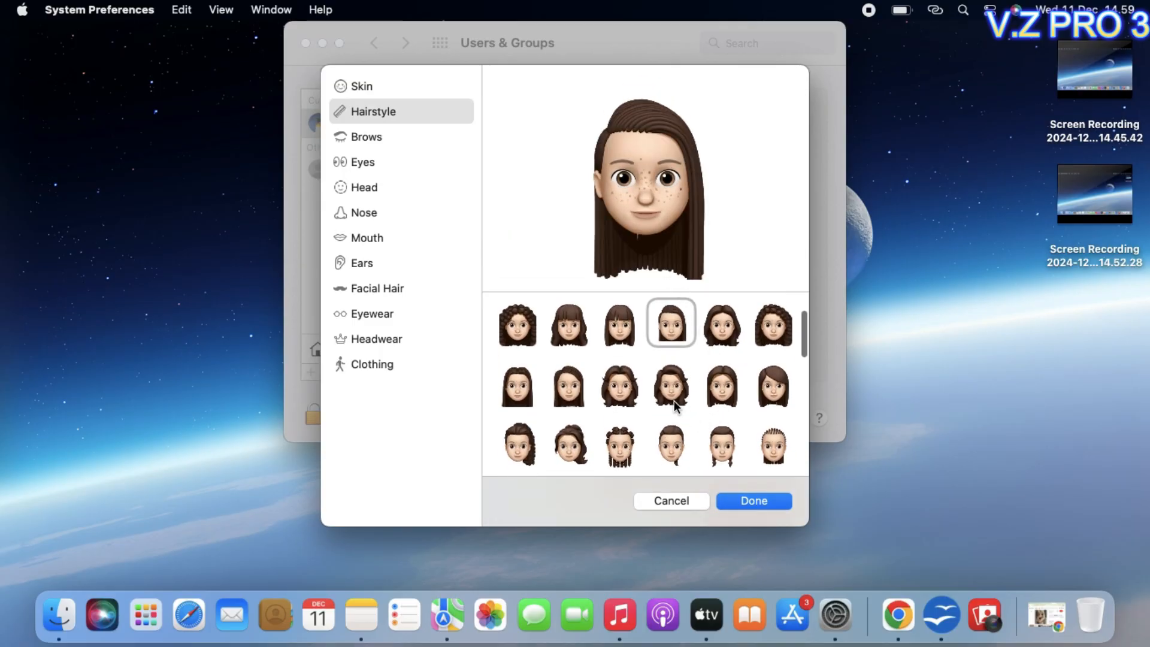
{"action": "left_click", "coordinate": [736, 397]}
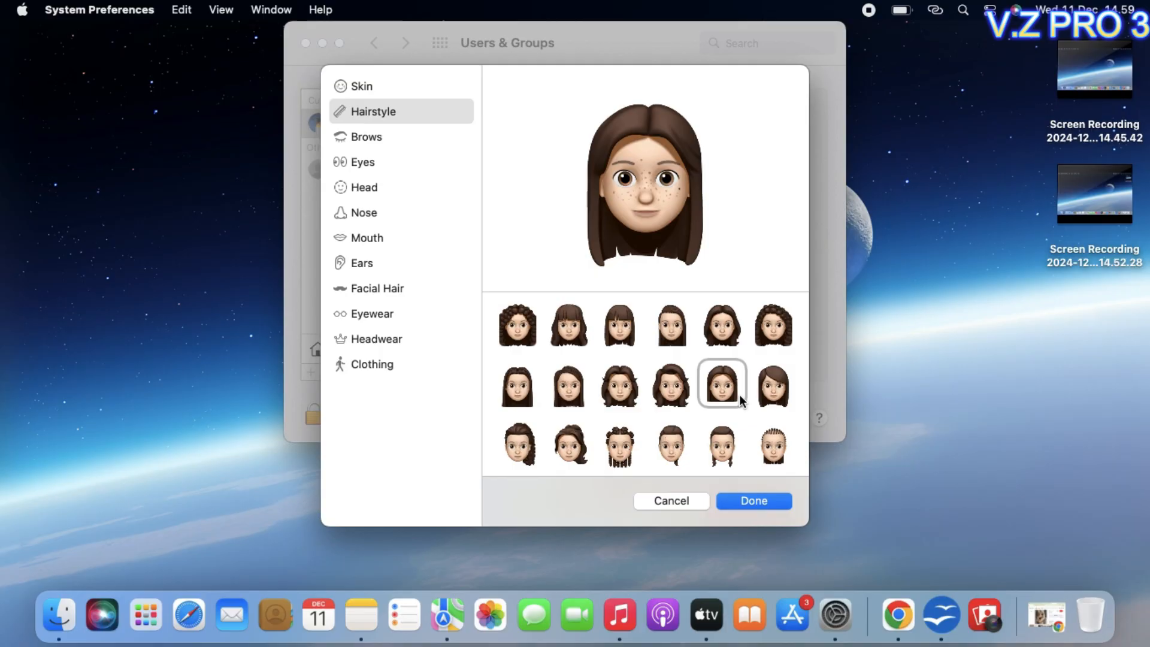
{"action": "left_click", "coordinate": [678, 396]}
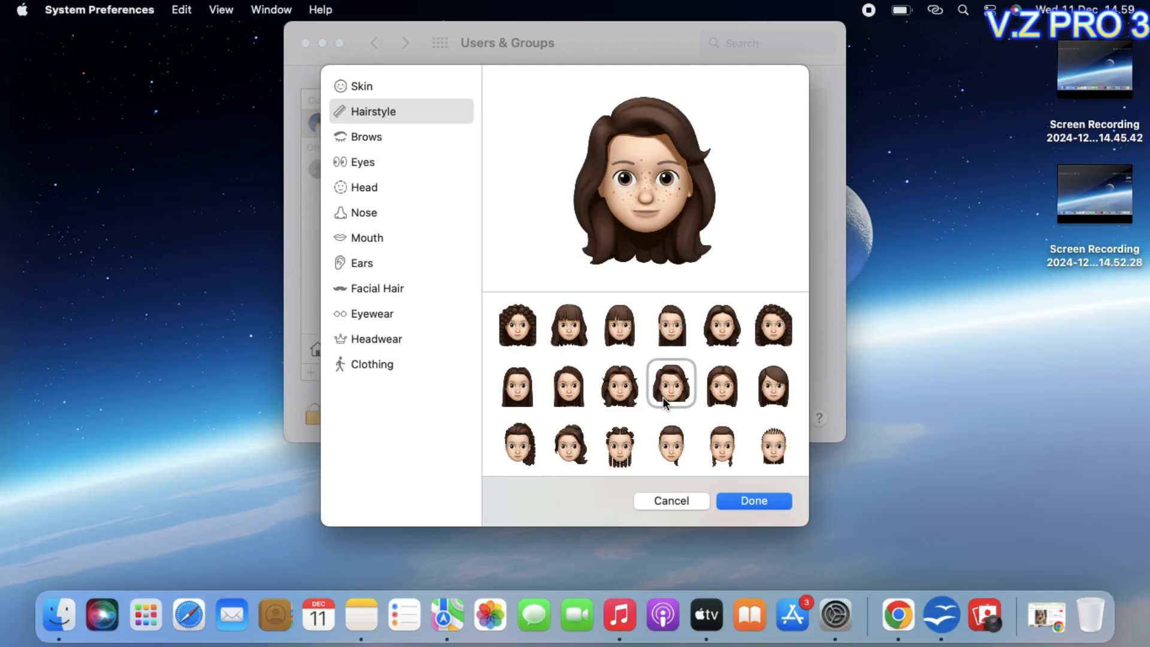
{"action": "left_click", "coordinate": [517, 398]}
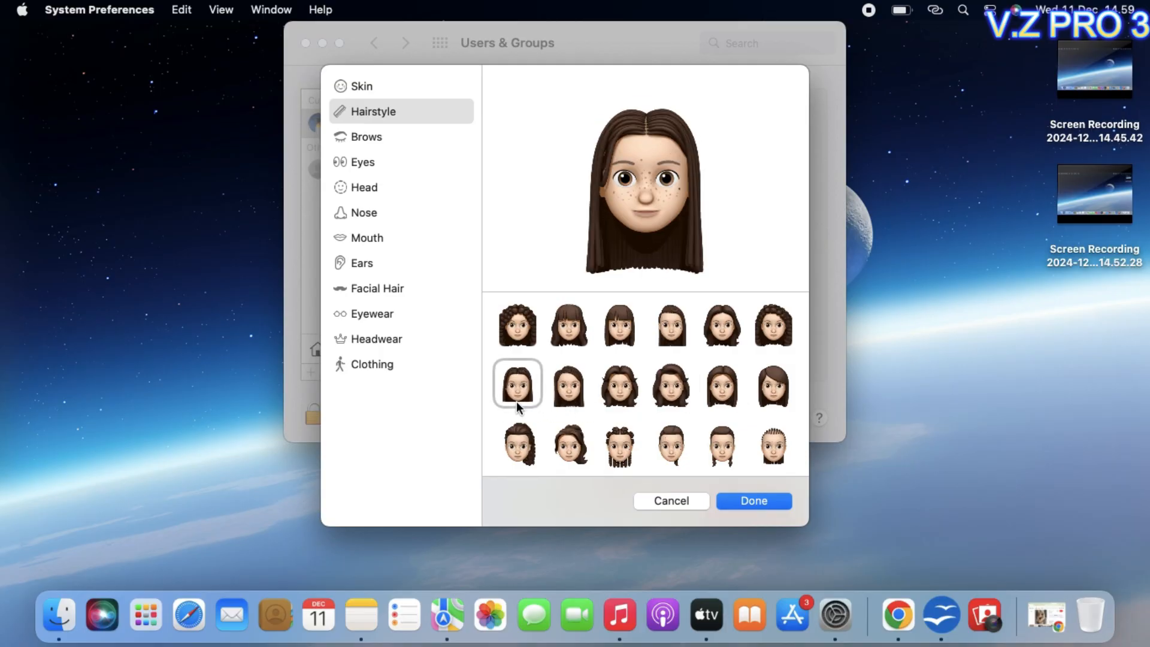
{"action": "left_click", "coordinate": [677, 399]}
{"action": "left_click", "coordinate": [741, 333]}
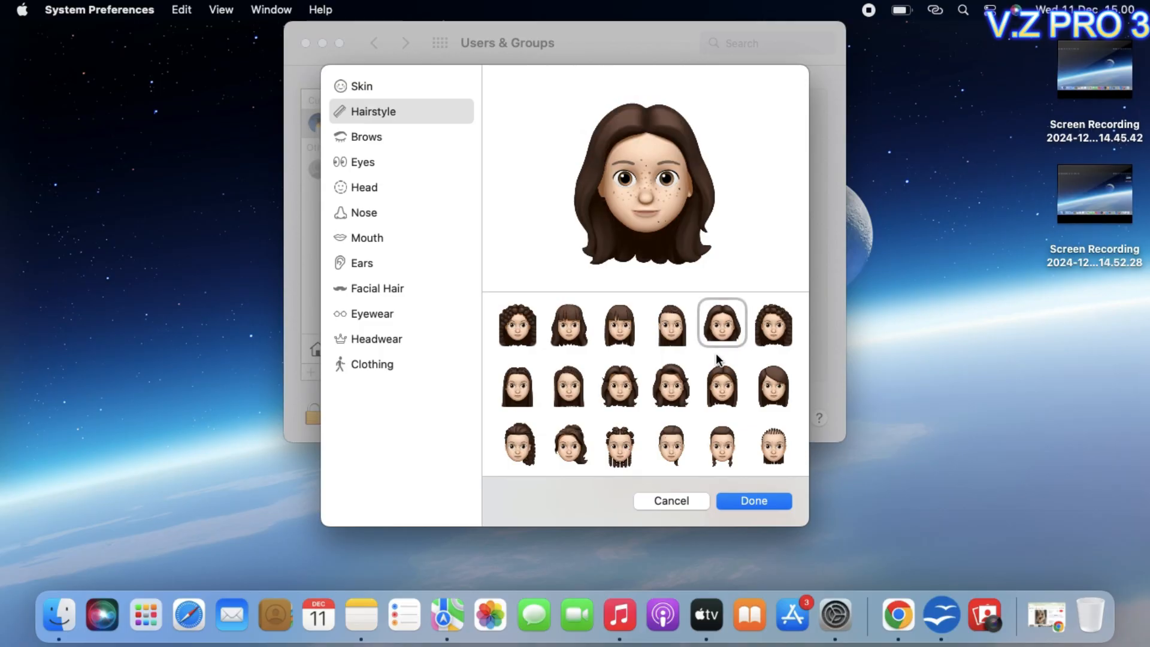
{"action": "left_click", "coordinate": [680, 387]}
{"action": "scroll", "coordinate": [682, 389], "scroll_direction": "down", "scroll_amount": 4}
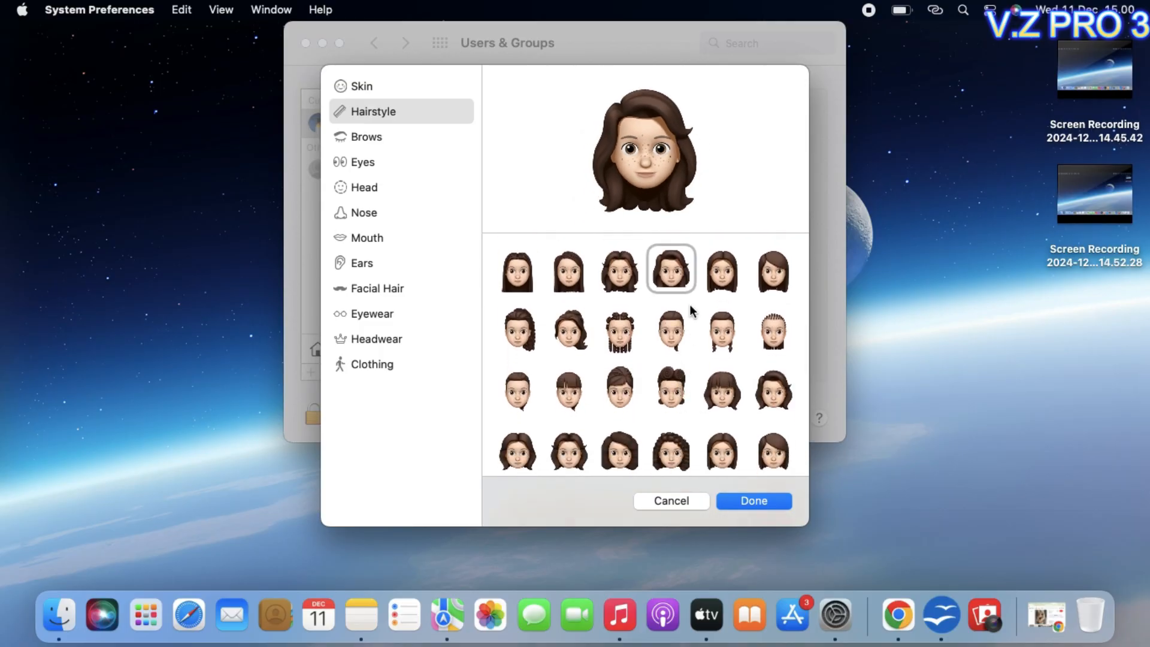
- Compare the first several eyebrow styles on the Memoji and apply the fifth one in the first row
{"action": "left_click", "coordinate": [367, 136]}
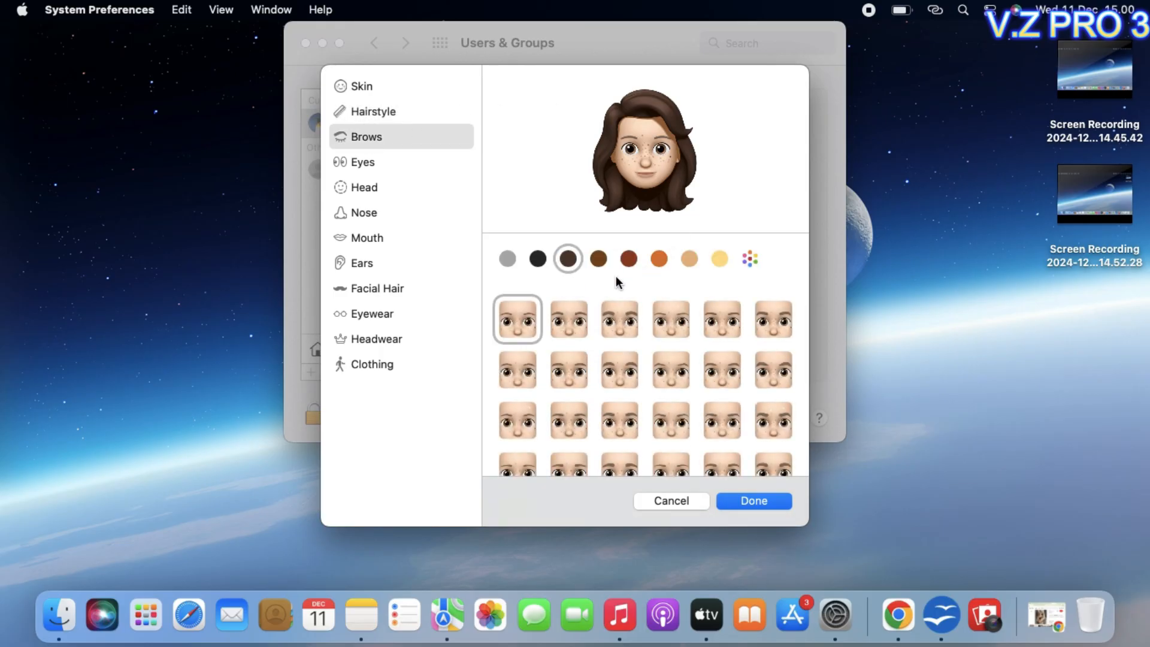
{"action": "left_click", "coordinate": [573, 327]}
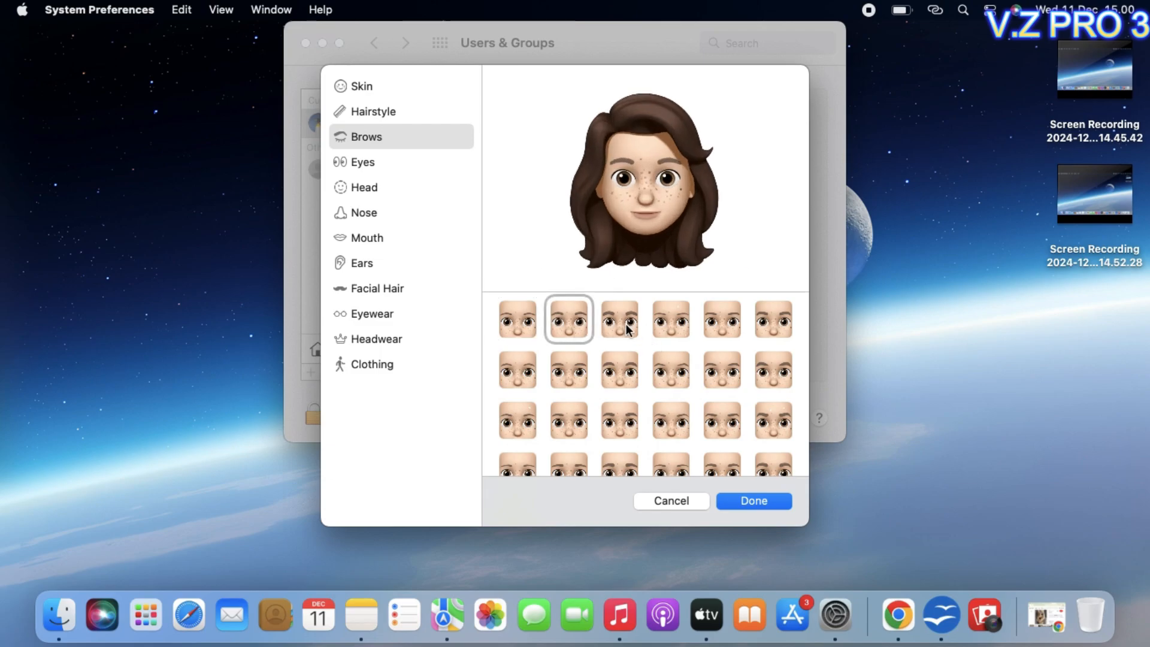
{"action": "left_click", "coordinate": [681, 324]}
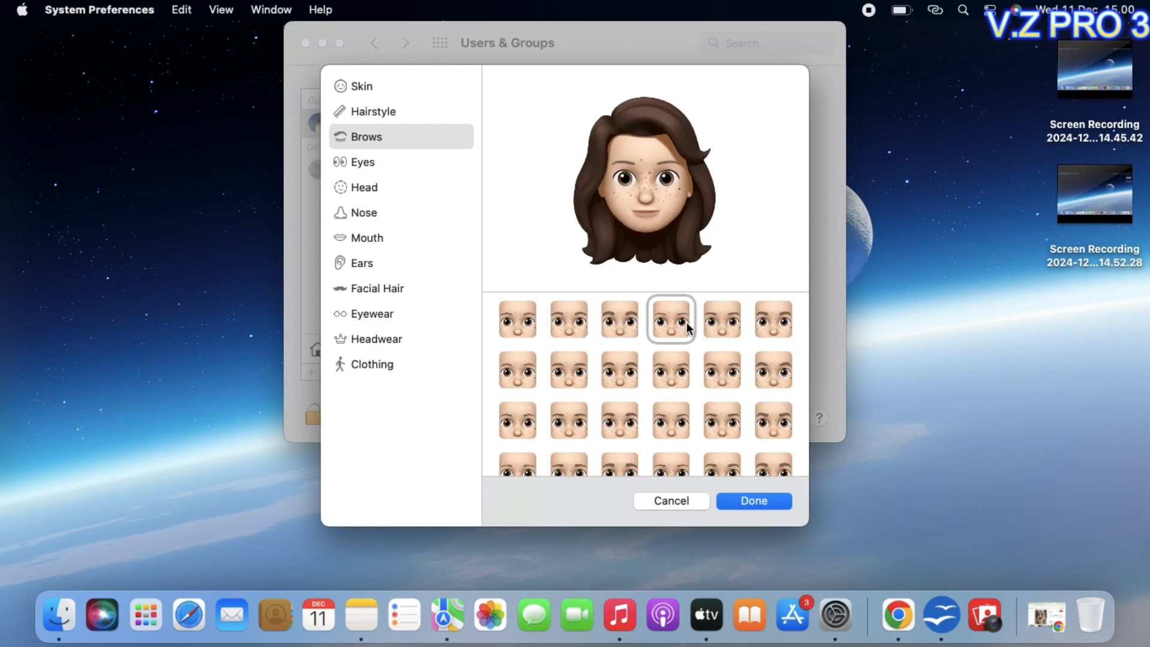
{"action": "left_click", "coordinate": [730, 328]}
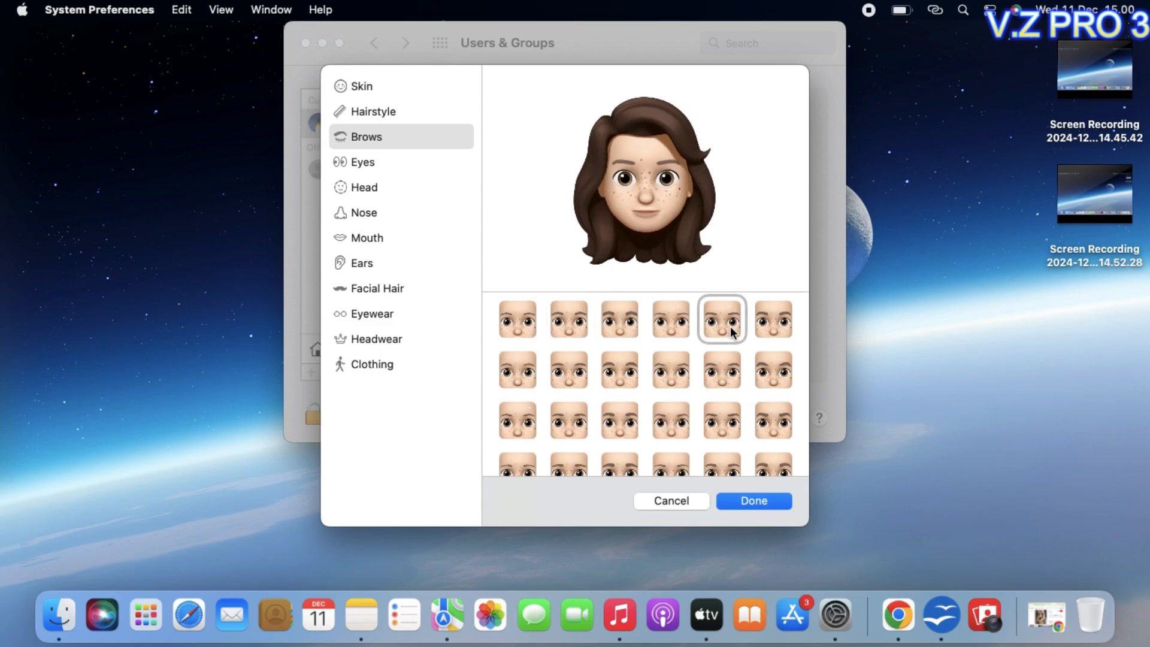
{"action": "left_click", "coordinate": [762, 331]}
{"action": "left_click", "coordinate": [523, 381]}
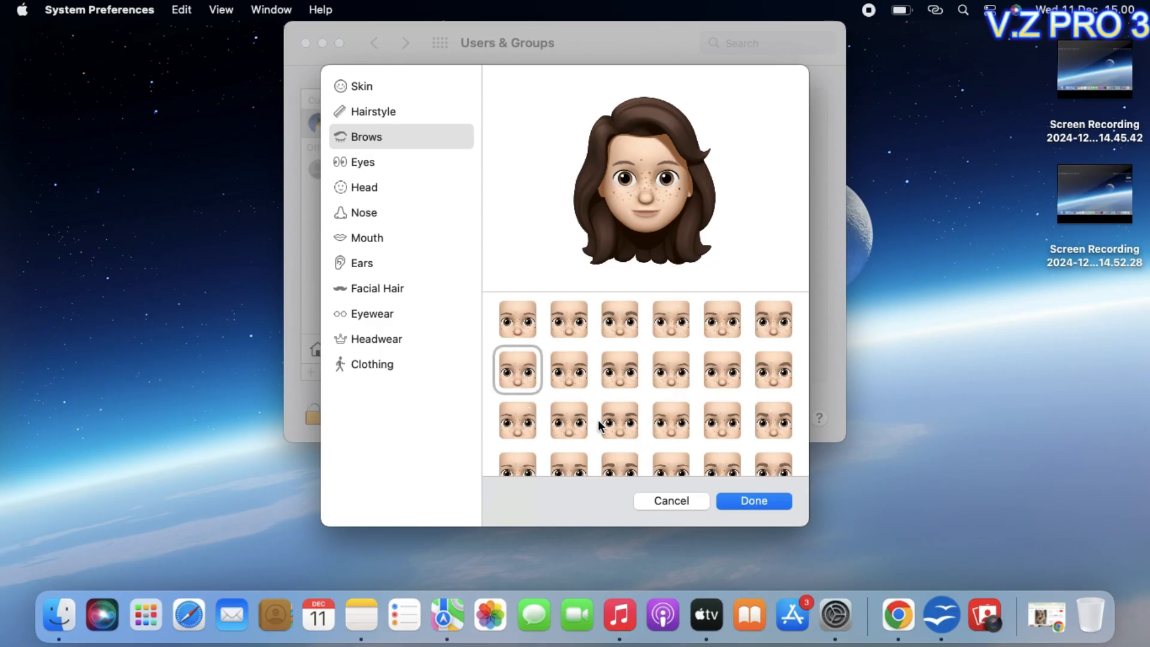
{"action": "scroll", "coordinate": [599, 425], "scroll_direction": "down", "scroll_amount": 3}
{"action": "scroll", "coordinate": [598, 420], "scroll_direction": "up", "scroll_amount": 3}
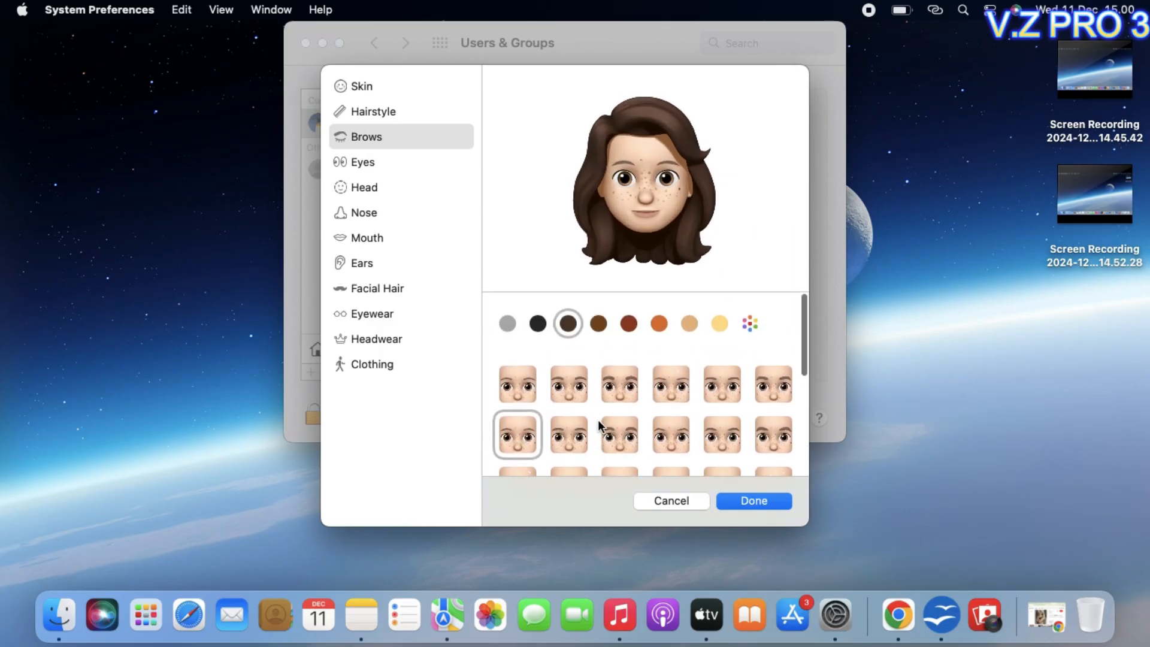
{"action": "left_click", "coordinate": [717, 367]}
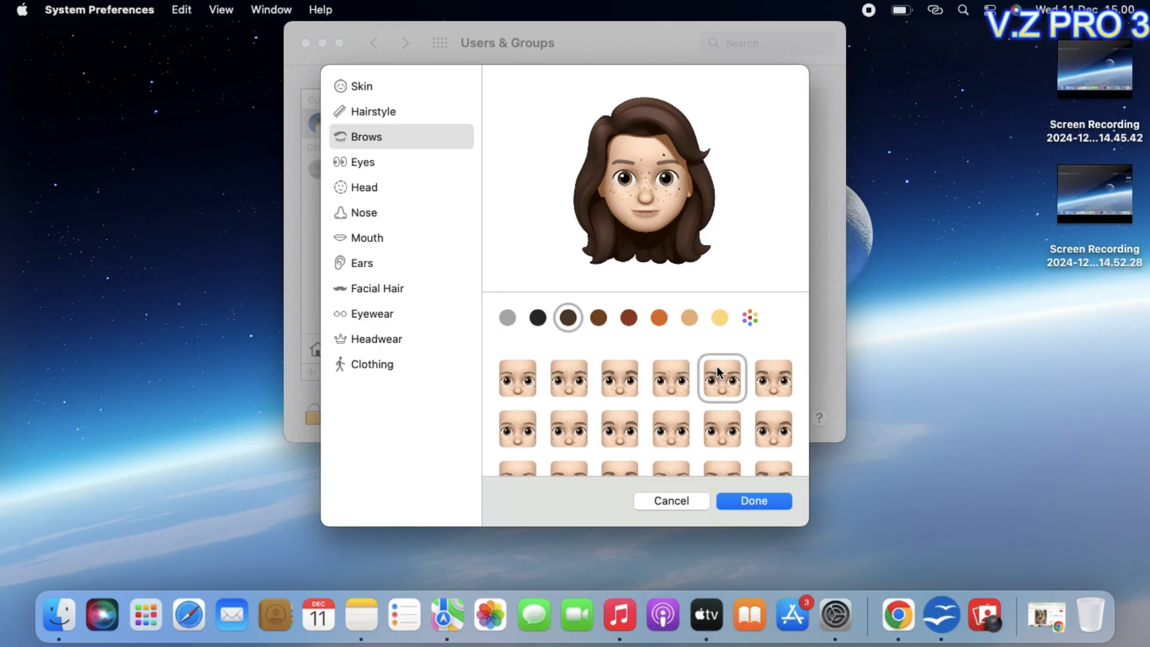
{"action": "left_click", "coordinate": [742, 383]}
- Try the second and third forehead marks on the Memoji and return to the first option without a mark
{"action": "scroll", "coordinate": [668, 368], "scroll_direction": "down", "scroll_amount": 5}
{"action": "scroll", "coordinate": [662, 357], "scroll_direction": "down", "scroll_amount": 1}
{"action": "scroll", "coordinate": [642, 351], "scroll_direction": "down", "scroll_amount": 3}
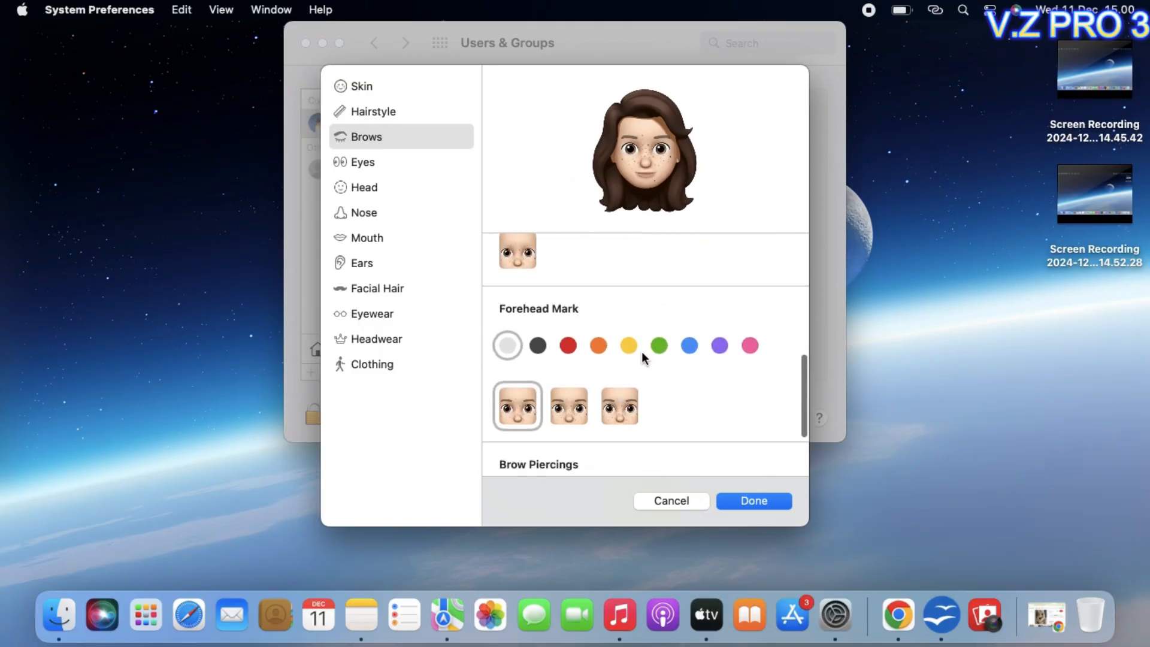
{"action": "left_click", "coordinate": [569, 384]}
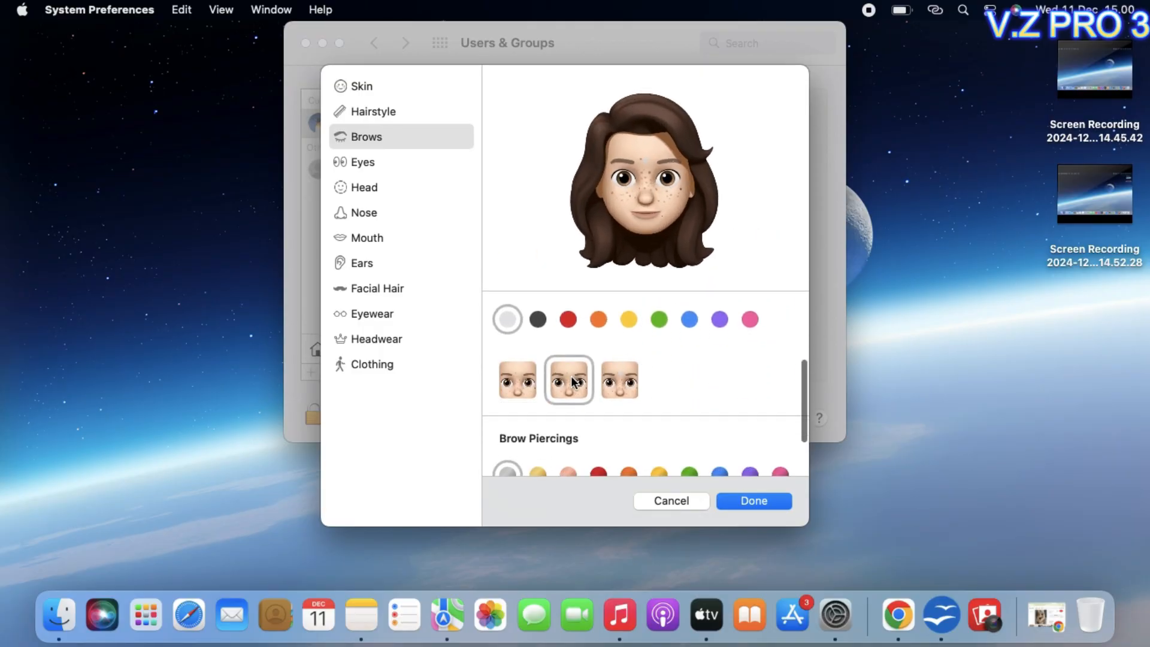
{"action": "left_click", "coordinate": [602, 387]}
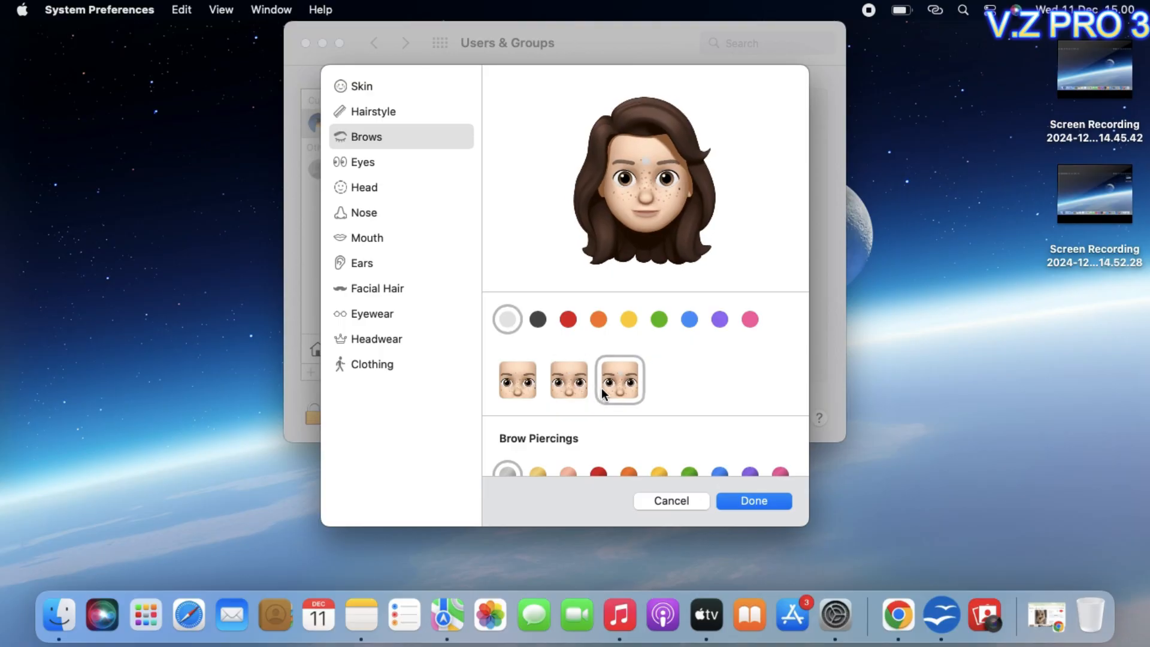
{"action": "left_click", "coordinate": [528, 388]}
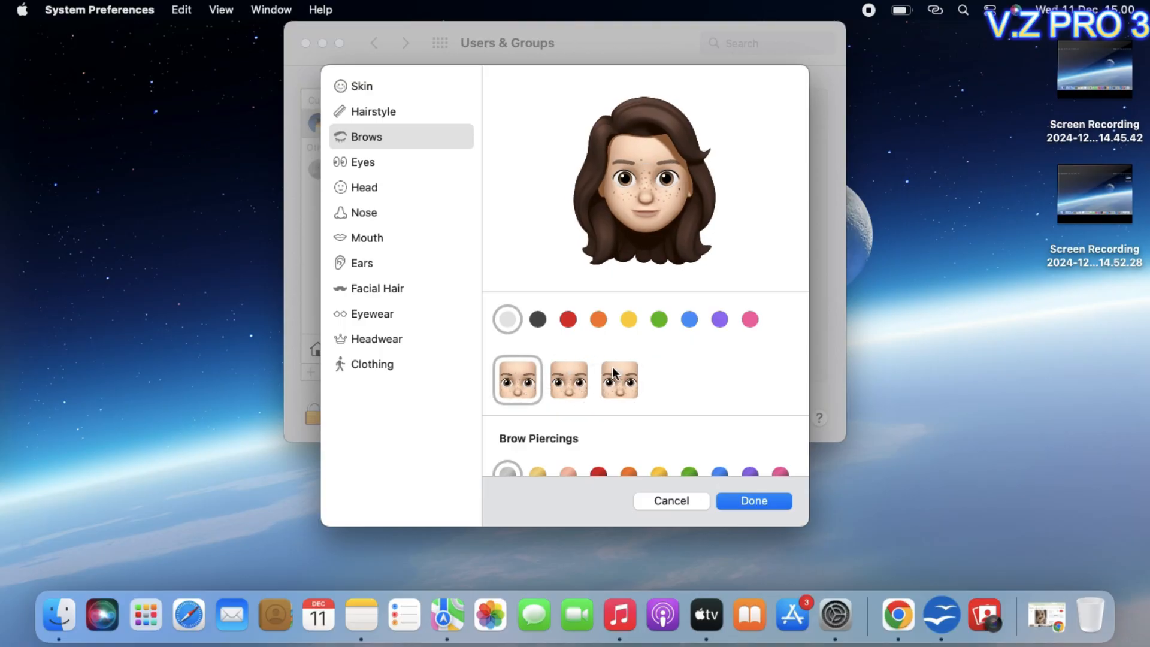
- Try the second and third brow piercing options on the Memoji and return to the first one without a piercing
{"action": "scroll", "coordinate": [612, 367], "scroll_direction": "down", "scroll_amount": 4}
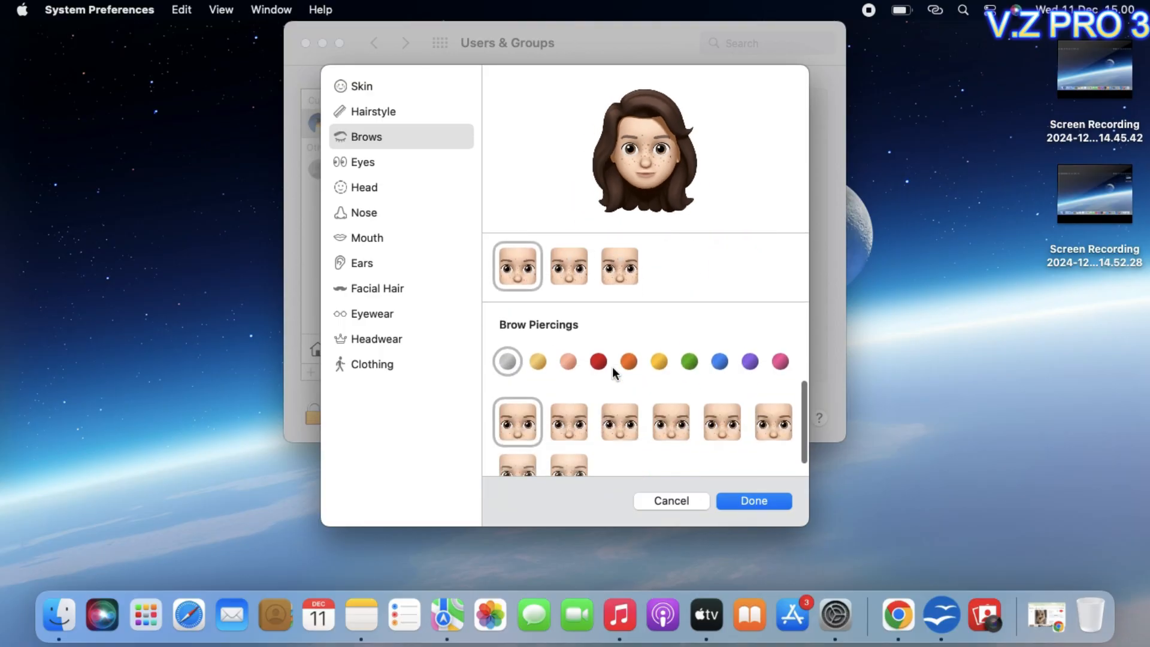
{"action": "left_click", "coordinate": [566, 404]}
{"action": "left_click", "coordinate": [616, 408]}
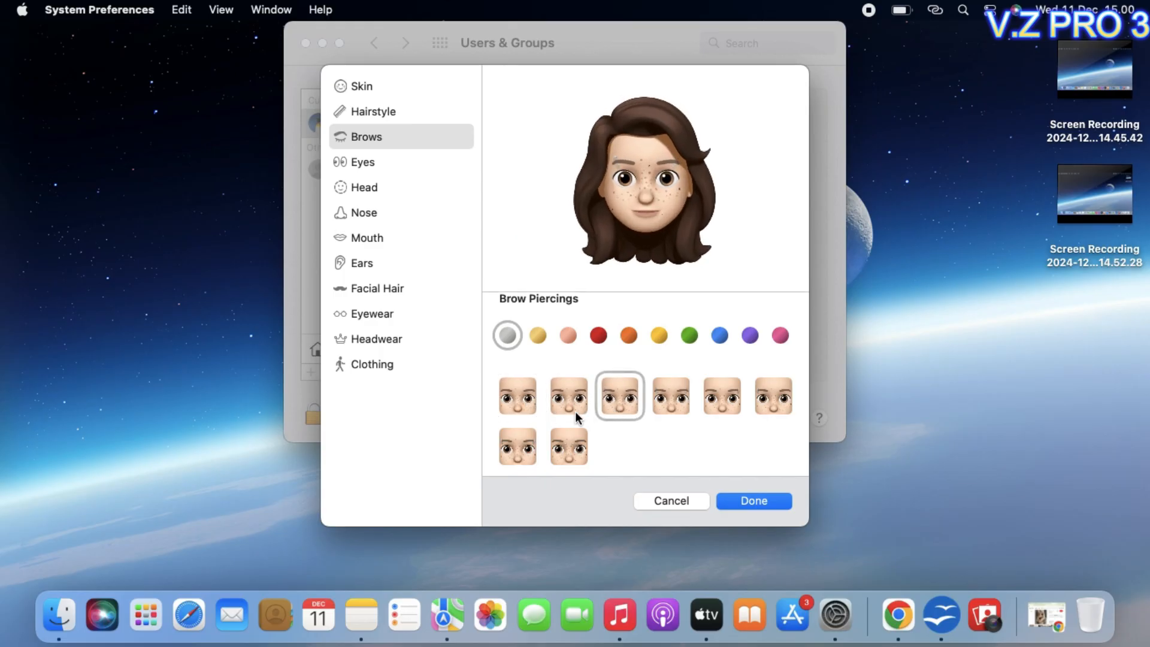
{"action": "left_click", "coordinate": [514, 405]}
{"action": "scroll", "coordinate": [514, 404], "scroll_direction": "down", "scroll_amount": 2}
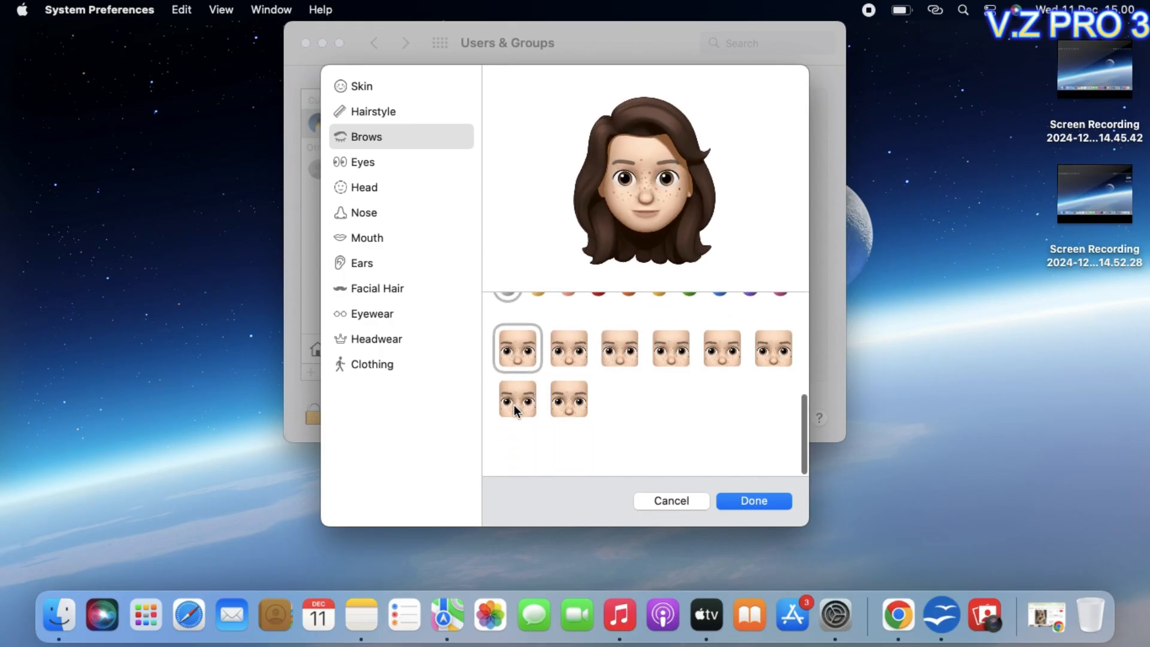
- Compare Memoji eye shapes across the three rows, trying the second through sixth ones in the first row before the others
{"action": "left_click", "coordinate": [357, 170]}
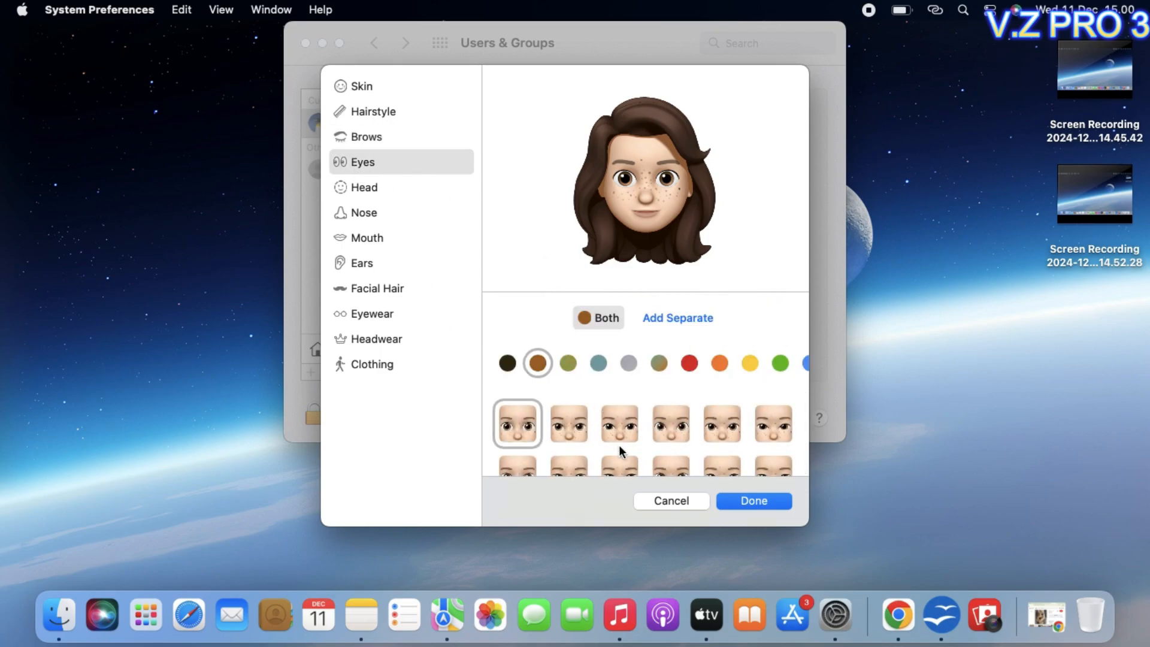
{"action": "left_click", "coordinate": [577, 432]}
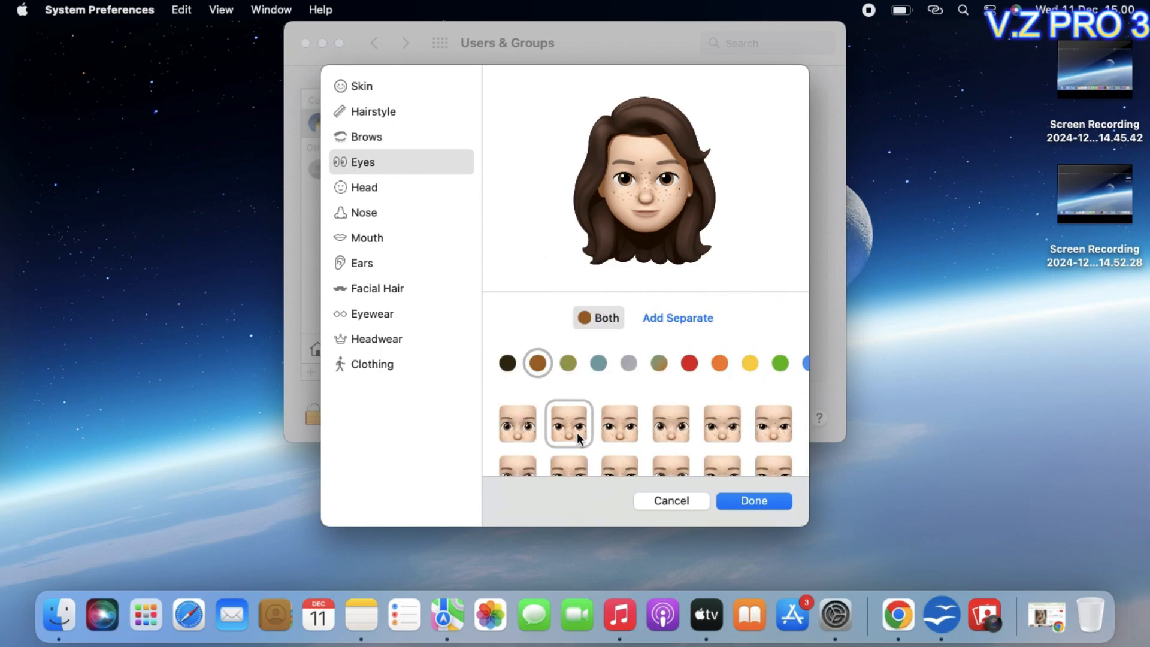
{"action": "left_click", "coordinate": [637, 440]}
{"action": "left_click", "coordinate": [669, 428]}
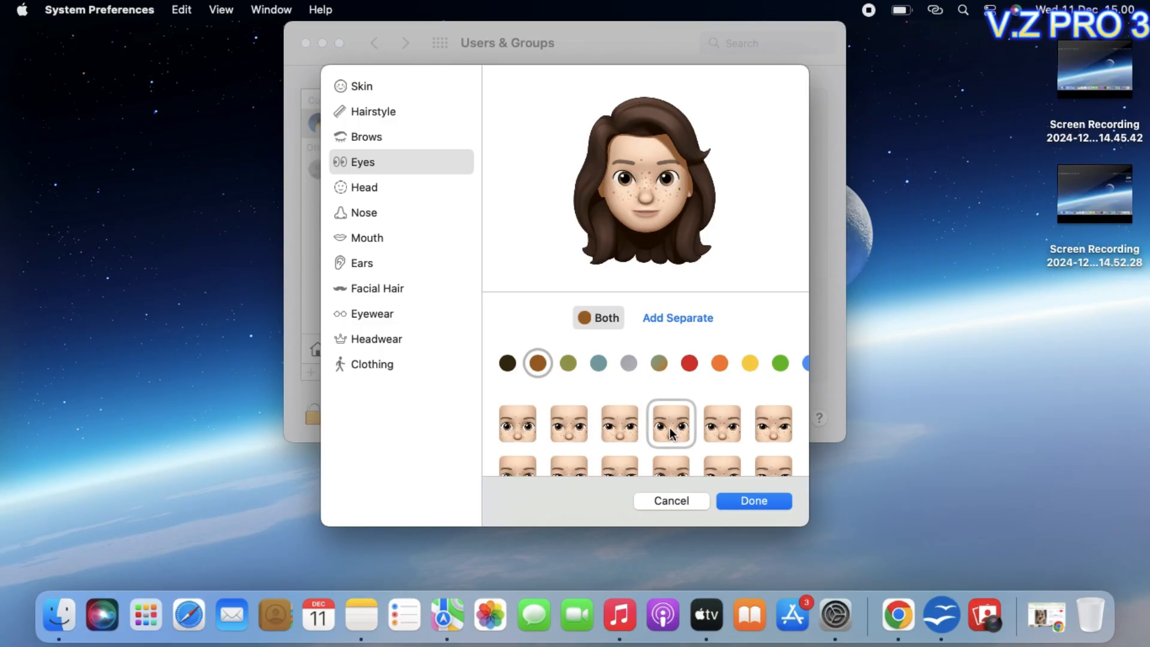
{"action": "left_click", "coordinate": [726, 418]}
{"action": "left_click", "coordinate": [775, 436]}
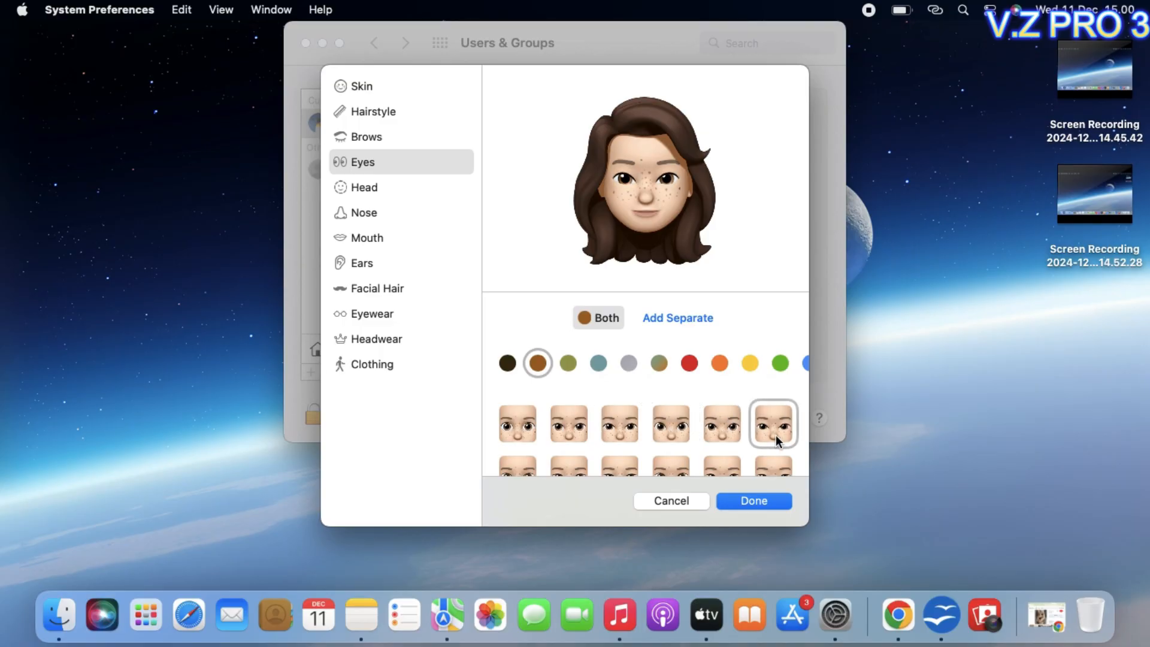
{"action": "scroll", "coordinate": [776, 435], "scroll_direction": "down", "scroll_amount": 3}
{"action": "scroll", "coordinate": [728, 473], "scroll_direction": "down", "scroll_amount": 3}
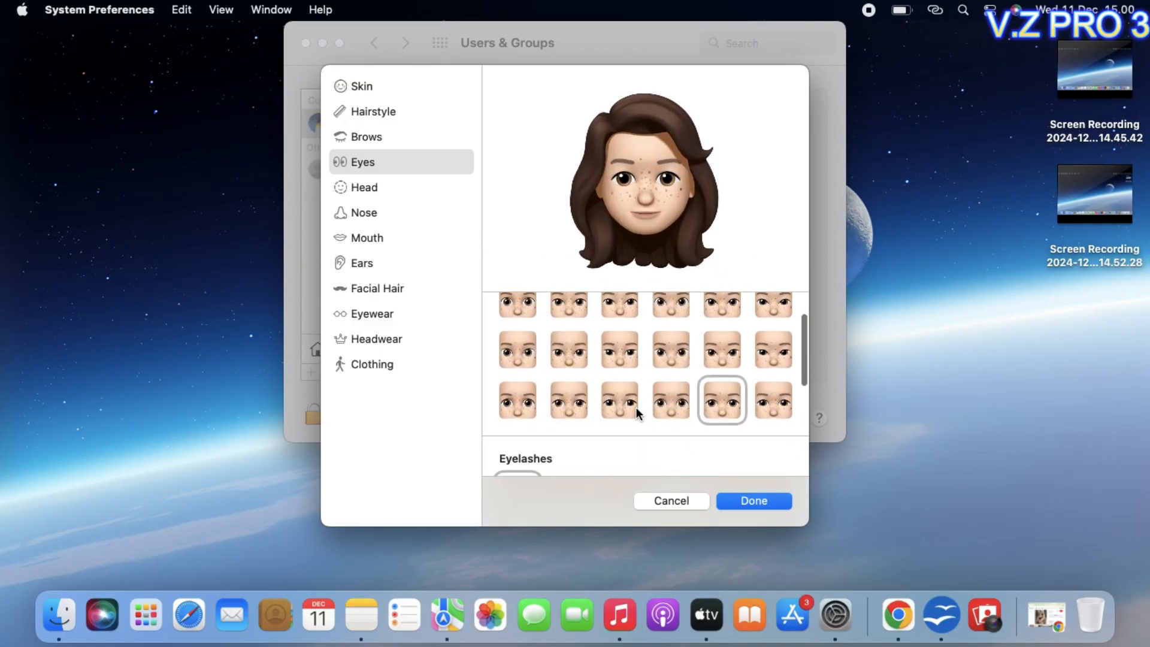
{"action": "left_click", "coordinate": [625, 393]}
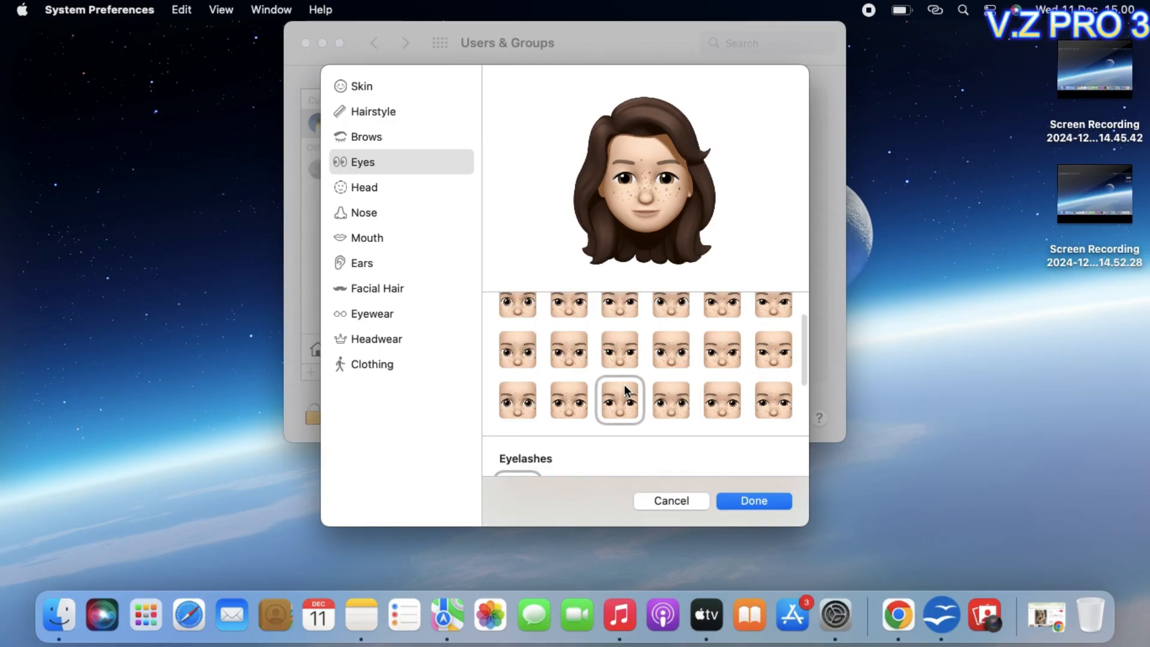
{"action": "left_click", "coordinate": [574, 332]}
{"action": "scroll", "coordinate": [575, 331], "scroll_direction": "up", "scroll_amount": 3}
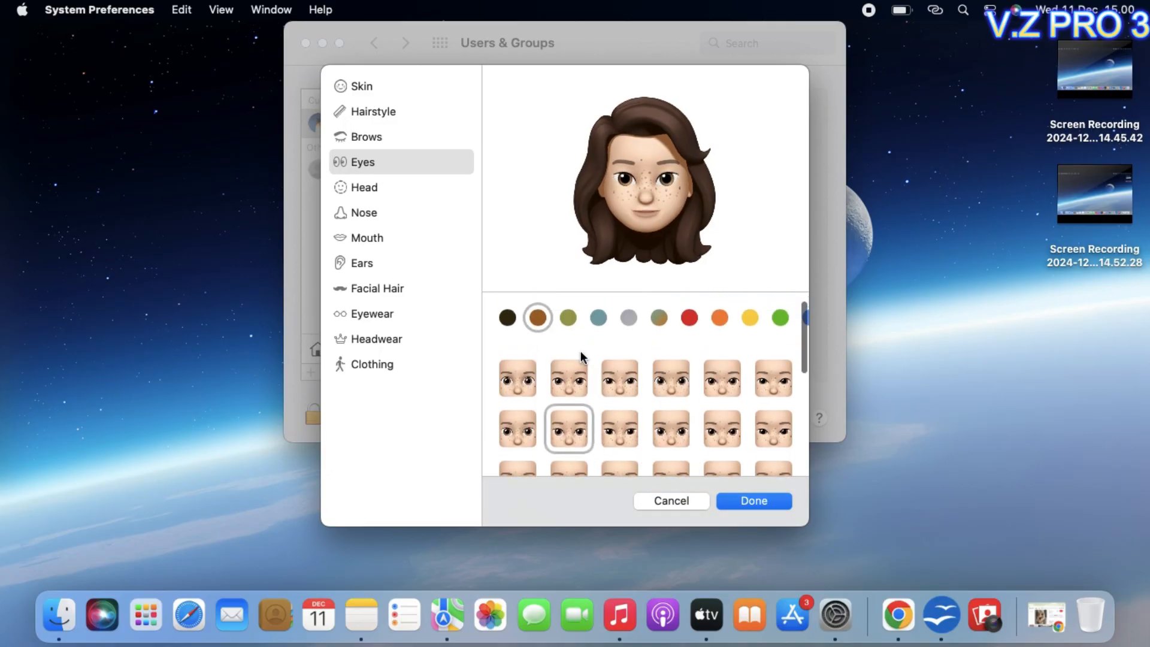
- Apply the second eye shape in the first row to the Memoji and set both eyes to the mixed green-brown colour
{"action": "left_click", "coordinate": [576, 377]}
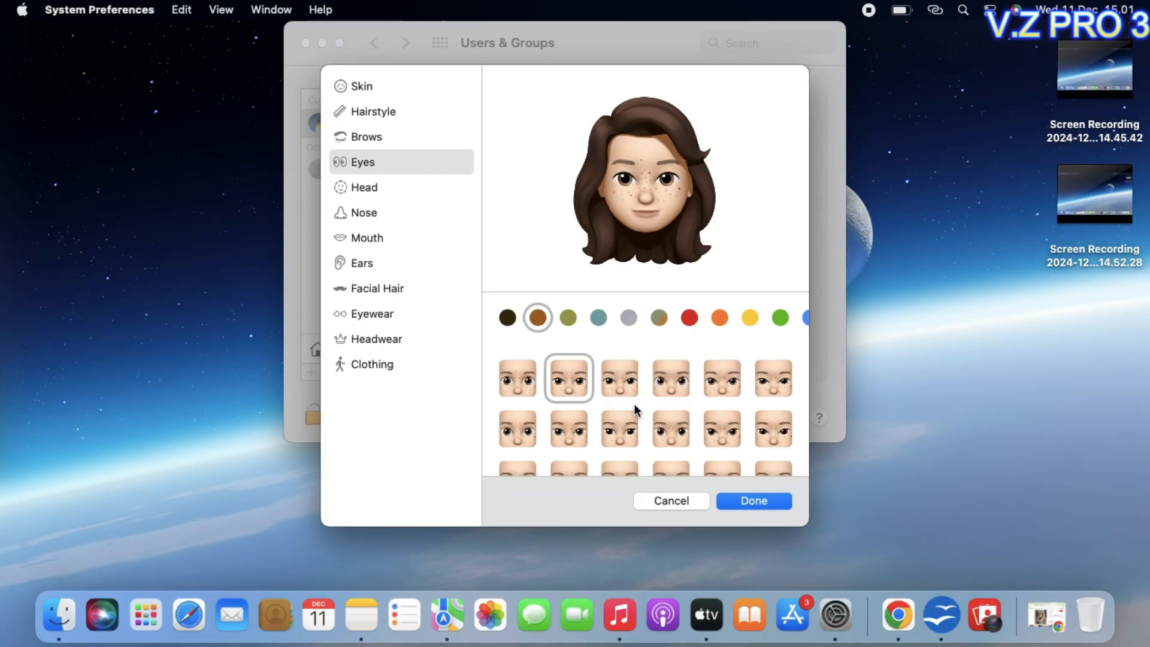
{"action": "scroll", "coordinate": [635, 404], "scroll_direction": "up", "scroll_amount": 2}
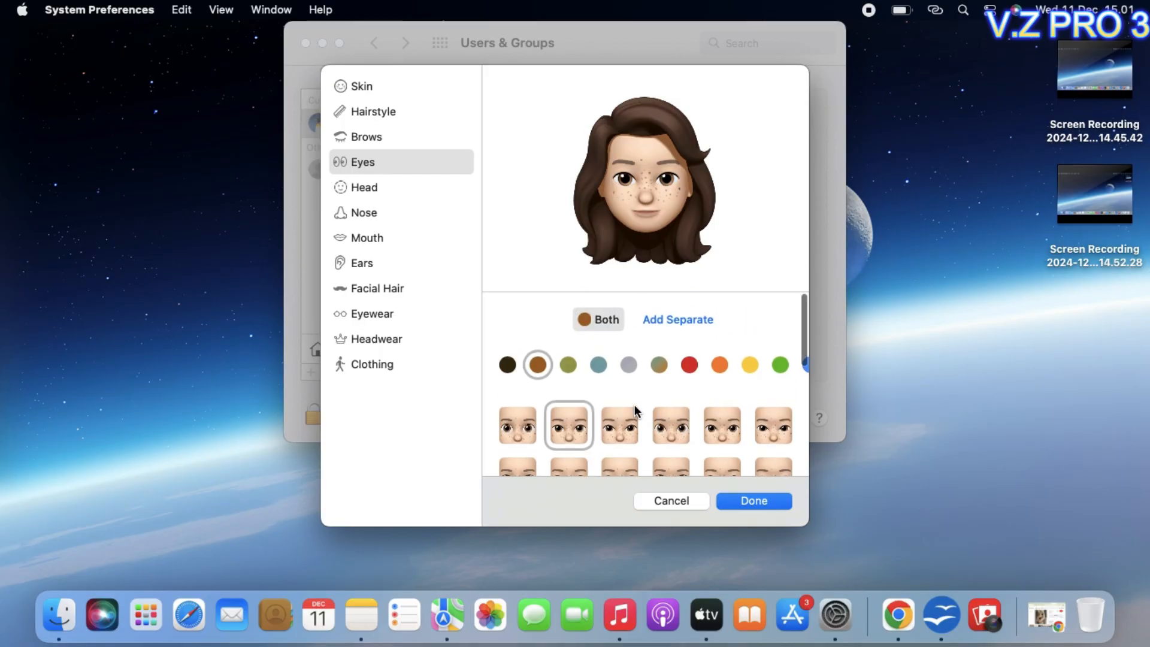
{"action": "left_click", "coordinate": [516, 435]}
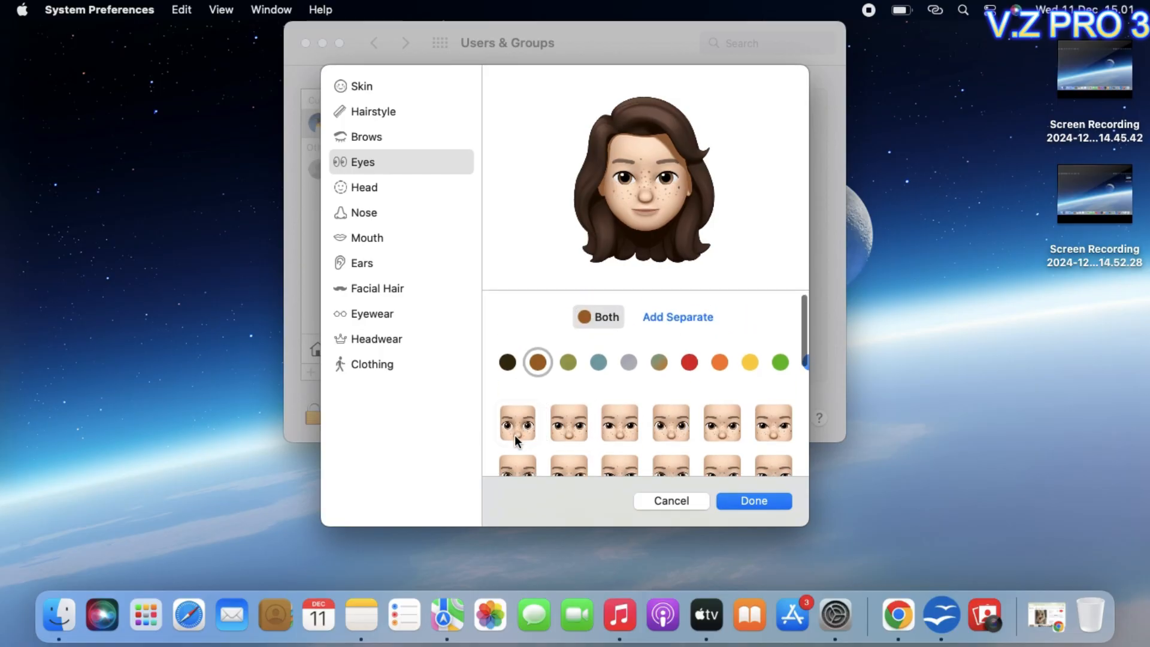
{"action": "left_click", "coordinate": [618, 428]}
{"action": "left_click", "coordinate": [686, 422]}
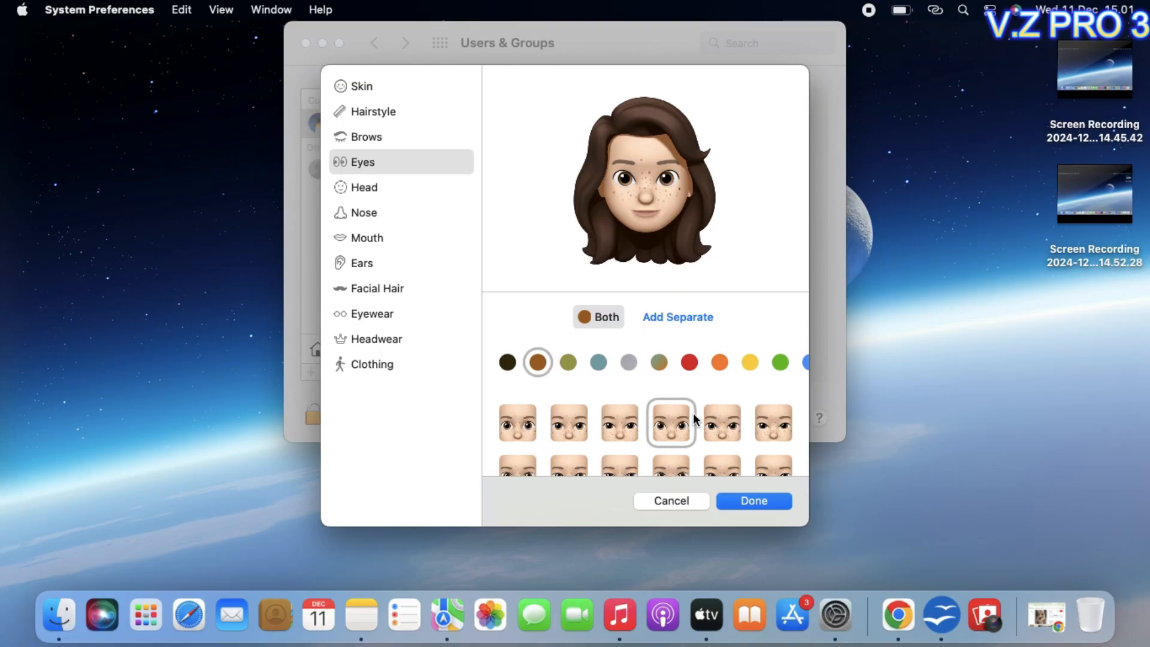
{"action": "left_click", "coordinate": [571, 422]}
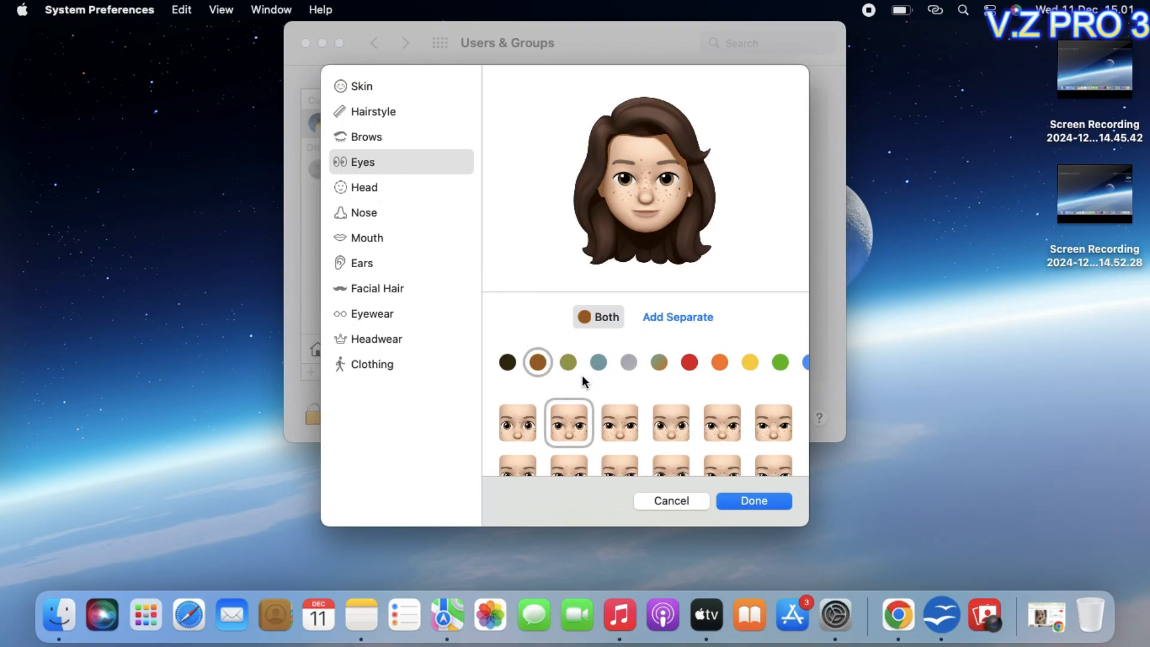
{"action": "left_click", "coordinate": [568, 362]}
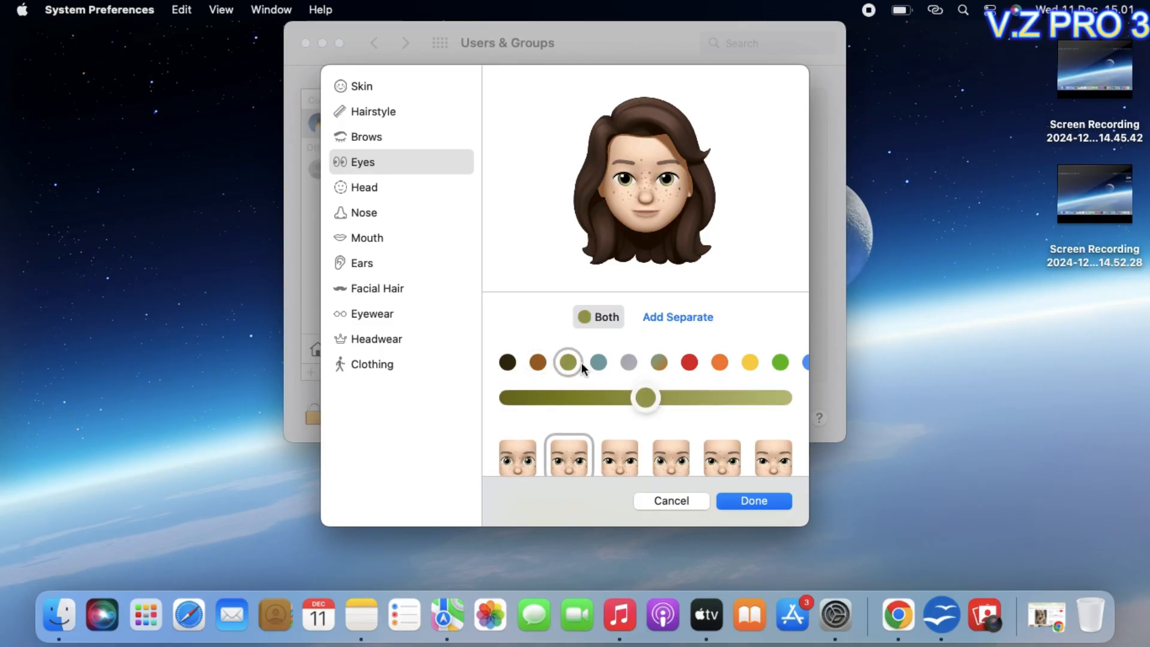
{"action": "left_click", "coordinate": [656, 365]}
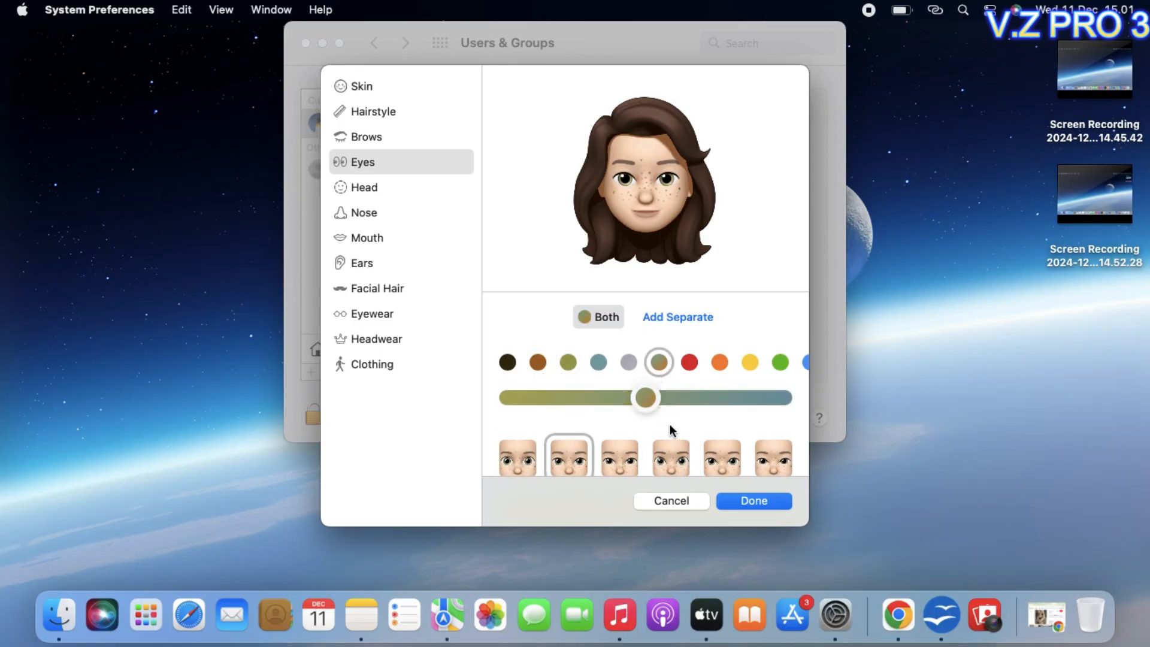
- Compare several eyelash styles on the Memoji and apply the fourth one in the first row
{"action": "scroll", "coordinate": [655, 440], "scroll_direction": "down", "scroll_amount": 10}
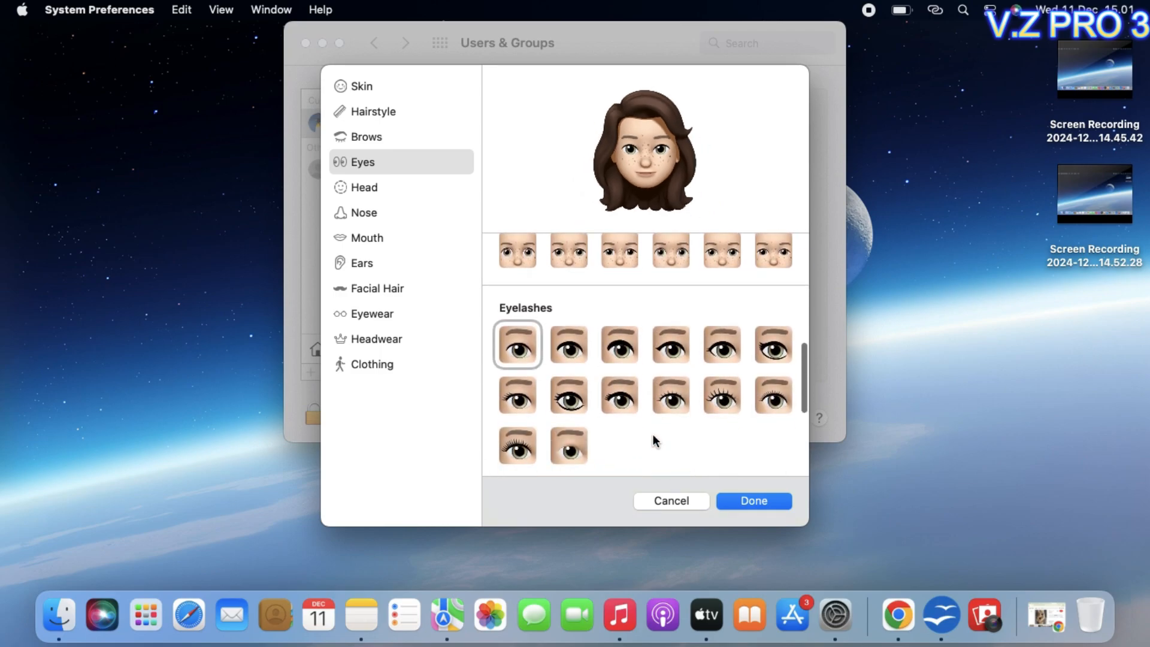
{"action": "left_click", "coordinate": [561, 350]}
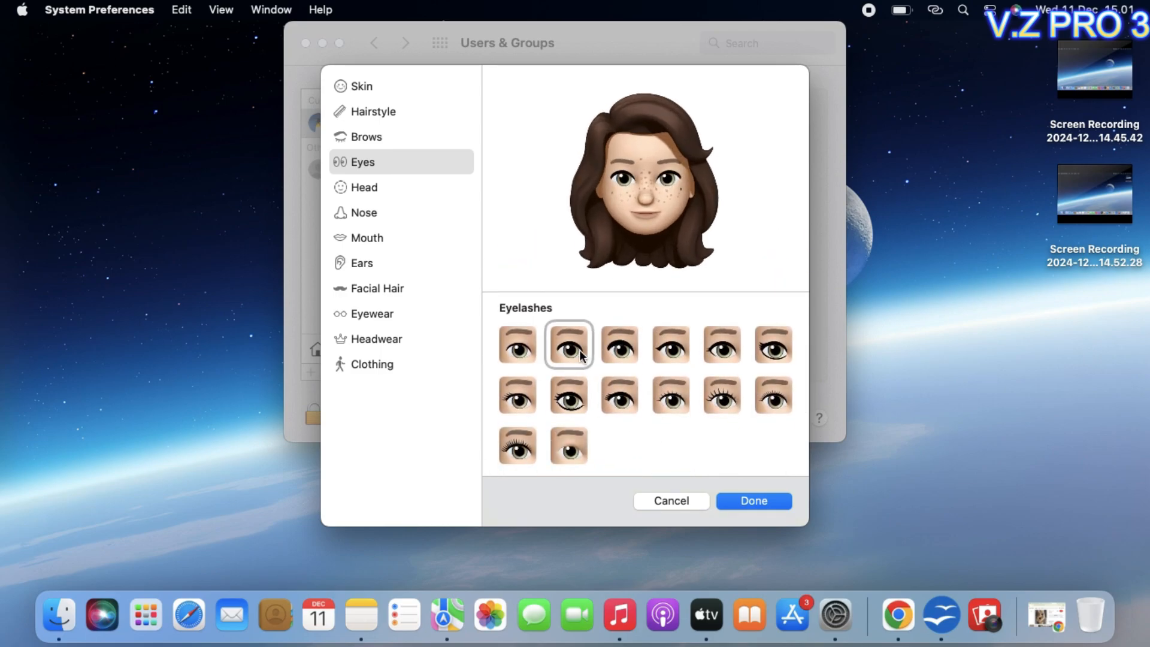
{"action": "left_click", "coordinate": [622, 397]}
{"action": "left_click", "coordinate": [709, 390]}
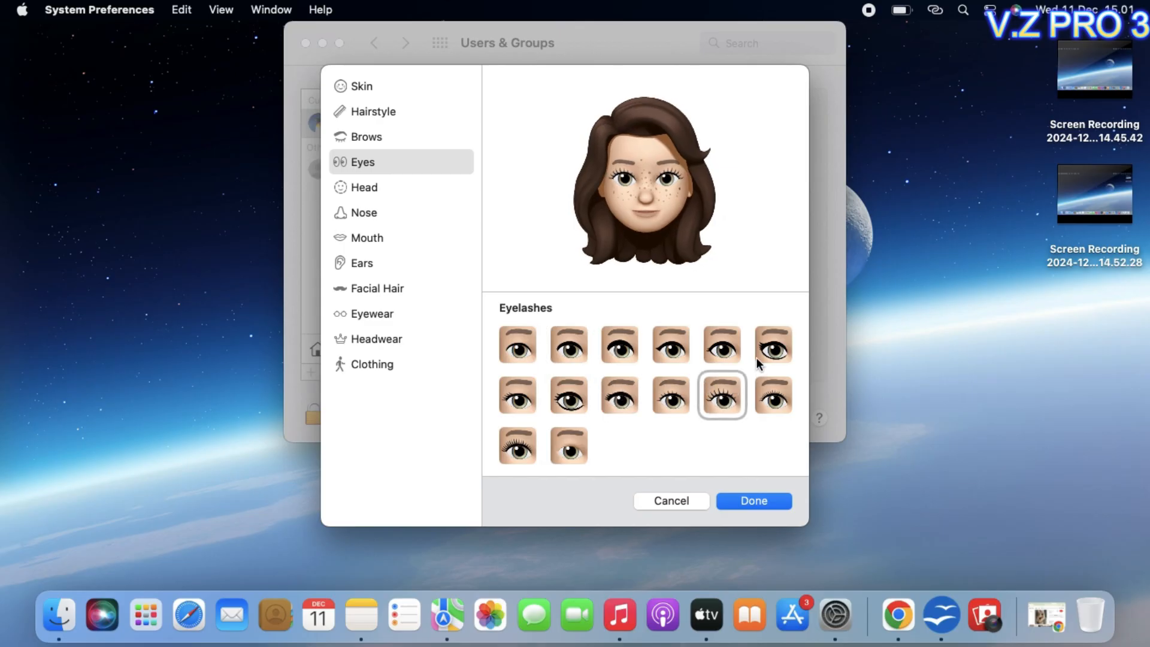
{"action": "left_click", "coordinate": [684, 347]}
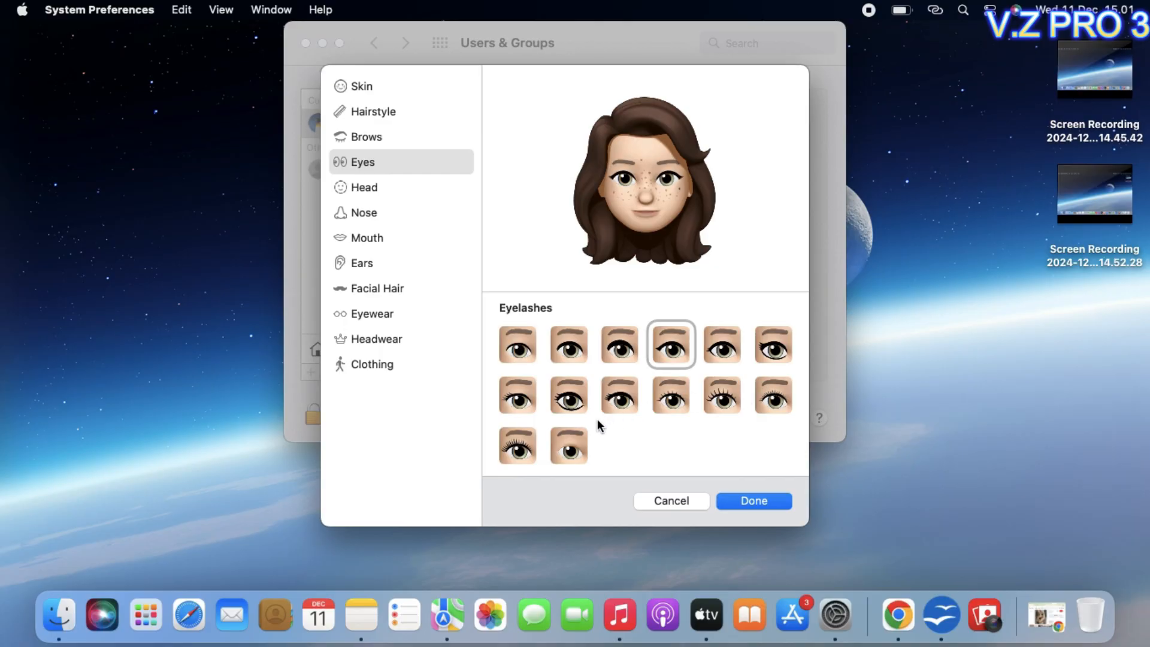
{"action": "left_click", "coordinate": [579, 437]}
{"action": "left_click", "coordinate": [517, 445]}
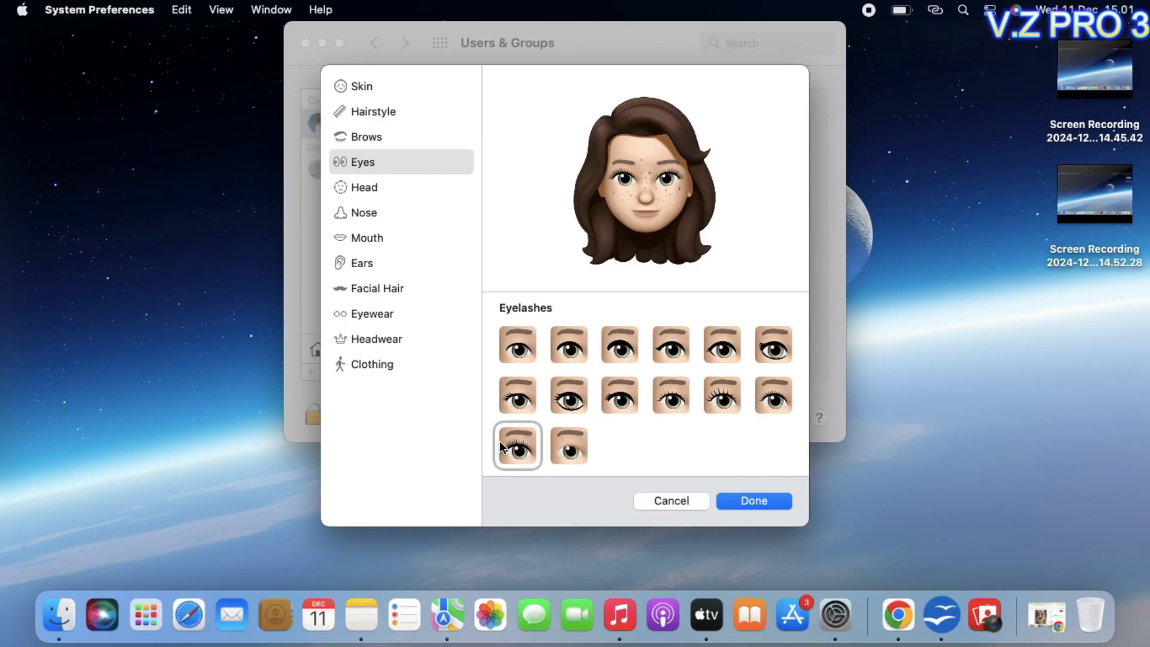
{"action": "left_click", "coordinate": [722, 356]}
{"action": "left_click", "coordinate": [686, 347]}
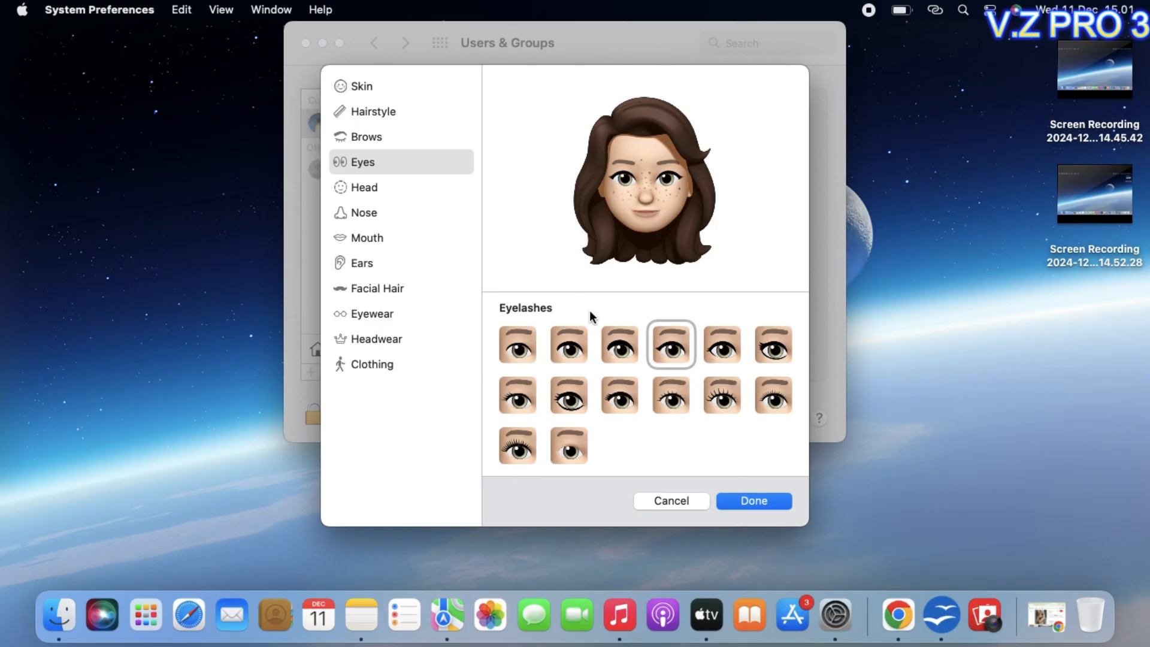
- Compare the black eyeliner styles on the Memoji and apply the second one in the first row
{"action": "scroll", "coordinate": [589, 310], "scroll_direction": "down", "scroll_amount": 5}
{"action": "scroll", "coordinate": [573, 311], "scroll_direction": "down", "scroll_amount": 1}
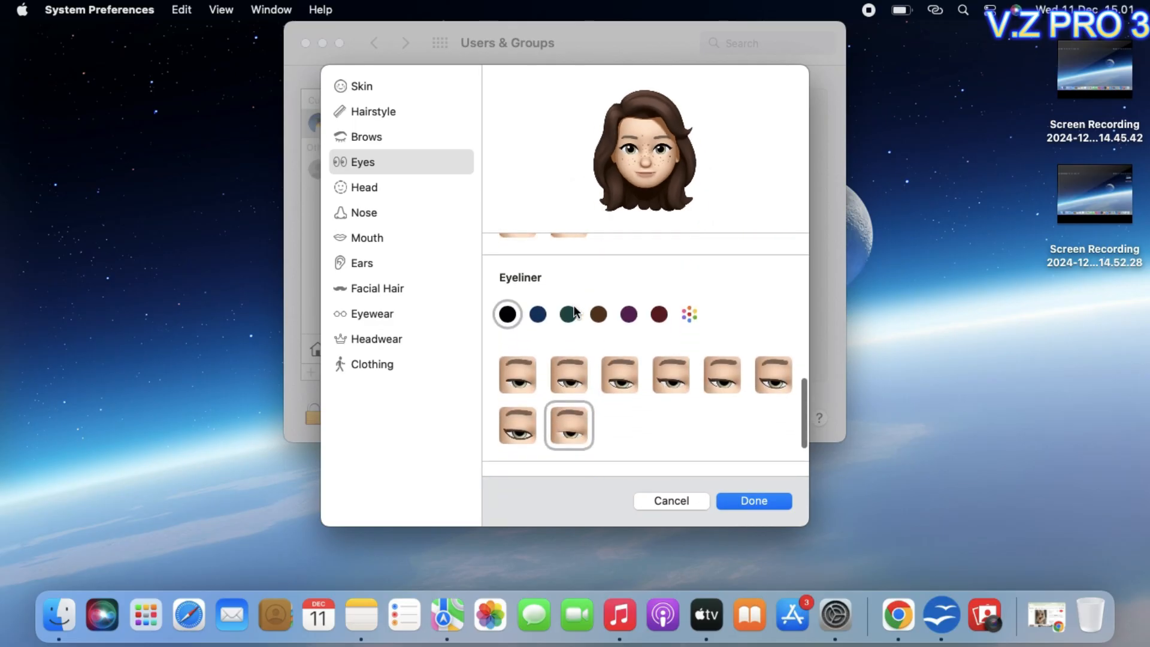
{"action": "left_click", "coordinate": [524, 379]}
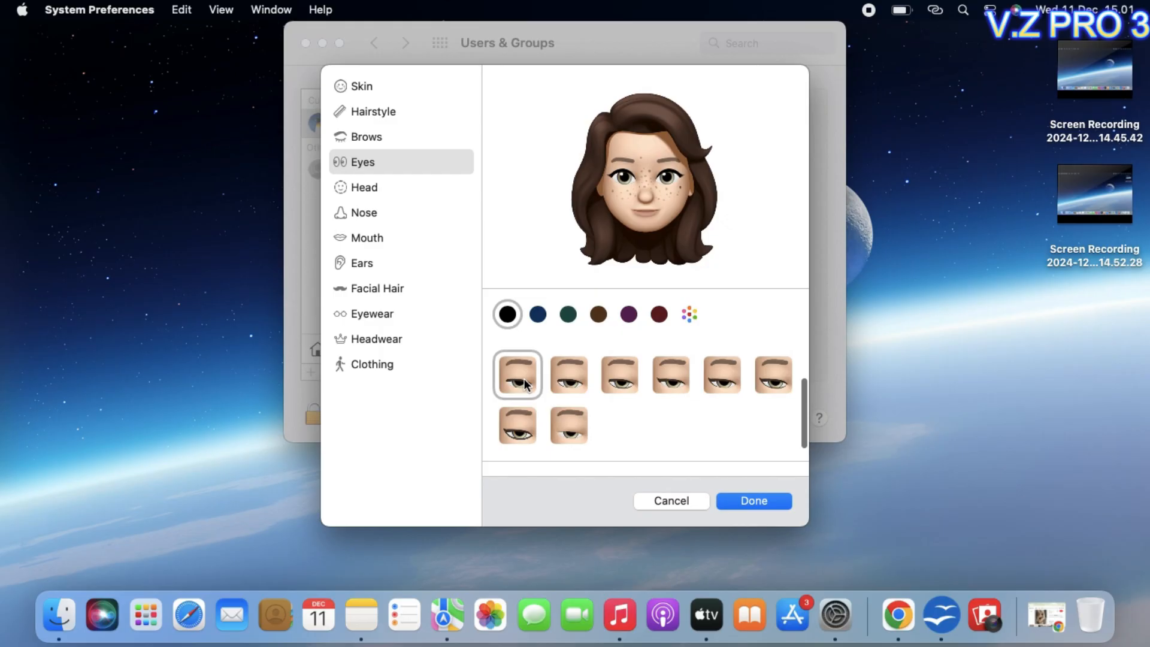
{"action": "left_click", "coordinate": [569, 386]}
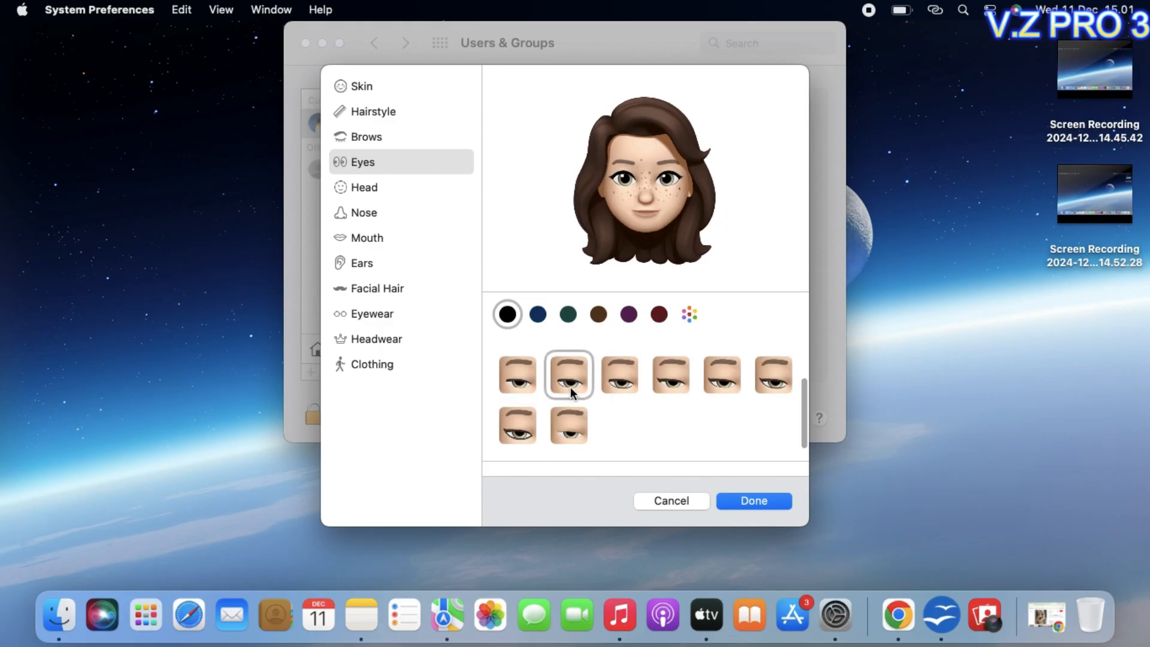
{"action": "left_click", "coordinate": [639, 382]}
{"action": "left_click", "coordinate": [658, 383]}
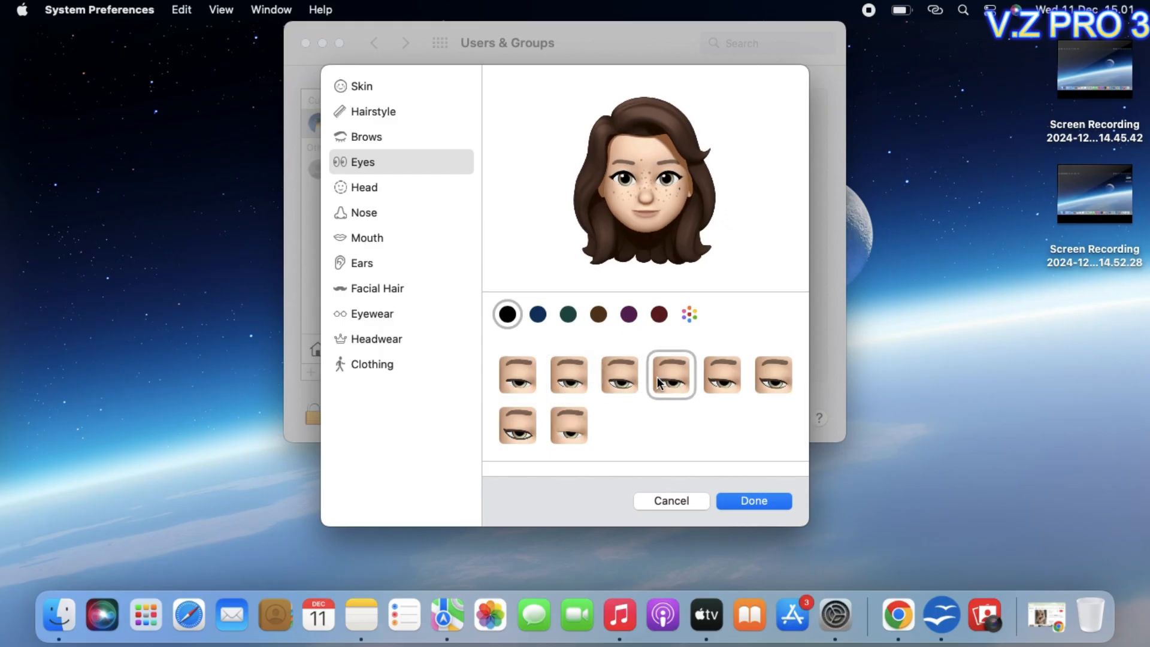
{"action": "left_click", "coordinate": [760, 365]}
{"action": "left_click", "coordinate": [726, 365]}
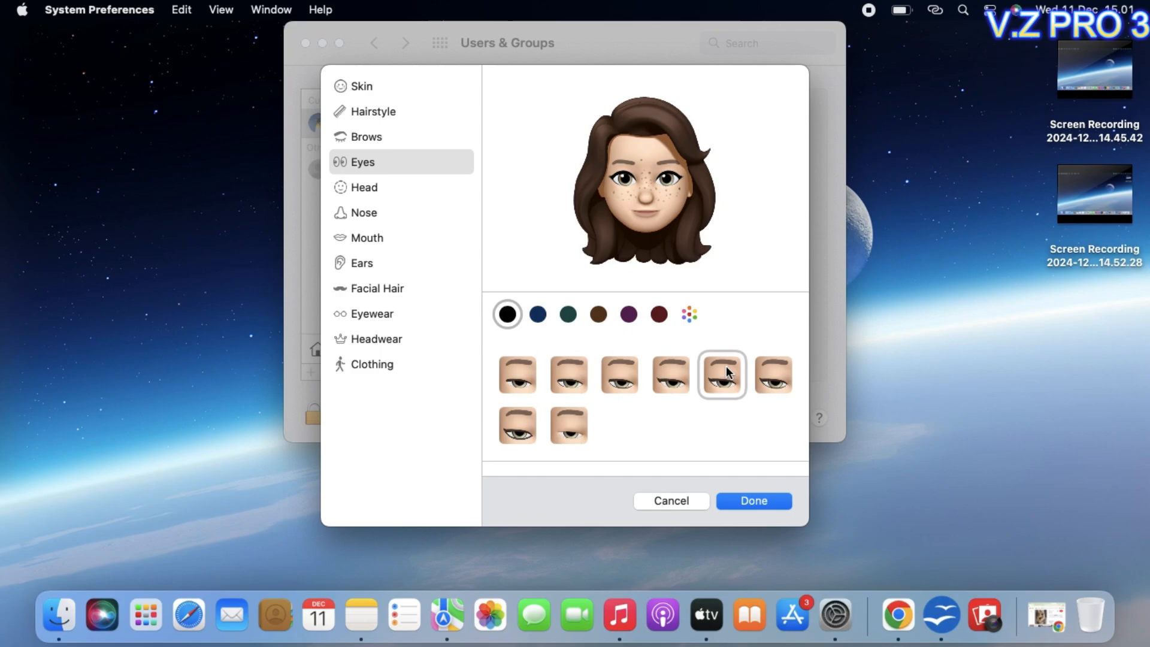
{"action": "left_click", "coordinate": [527, 428]}
{"action": "left_click", "coordinate": [553, 430]}
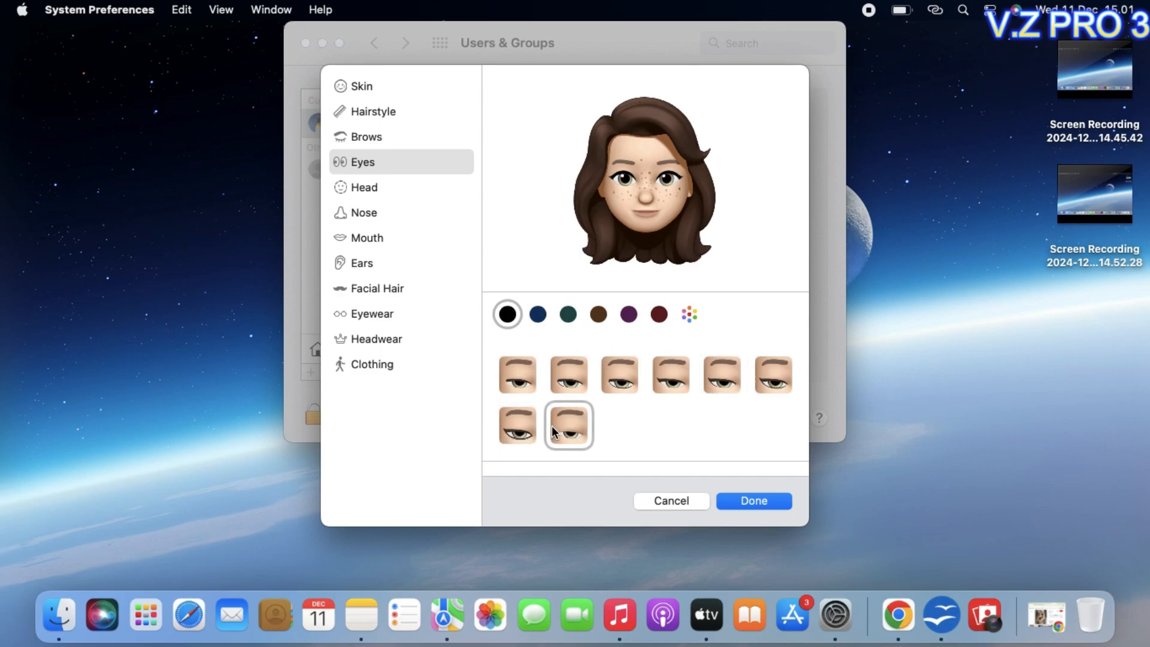
{"action": "left_click", "coordinate": [575, 383]}
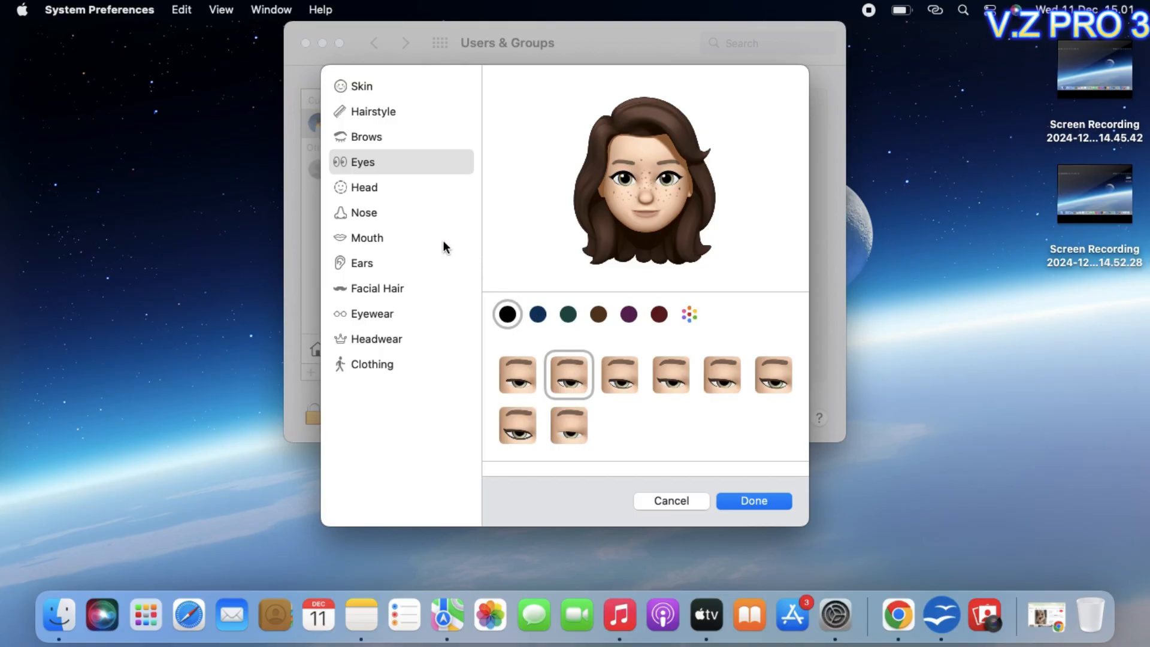
- Apply the second eyeshadow style to the Memoji in the pink third colour and make its shade slightly darker
{"action": "scroll", "coordinate": [645, 420], "scroll_direction": "down", "scroll_amount": 5}
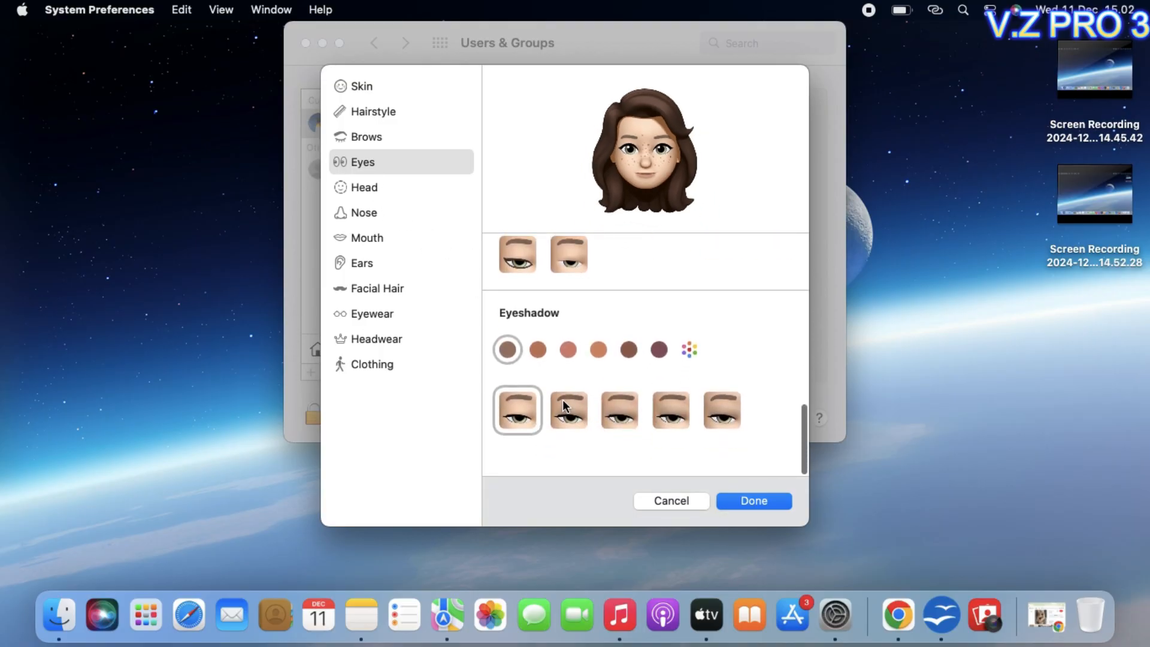
{"action": "left_click", "coordinate": [563, 400]}
{"action": "left_click", "coordinate": [632, 422]}
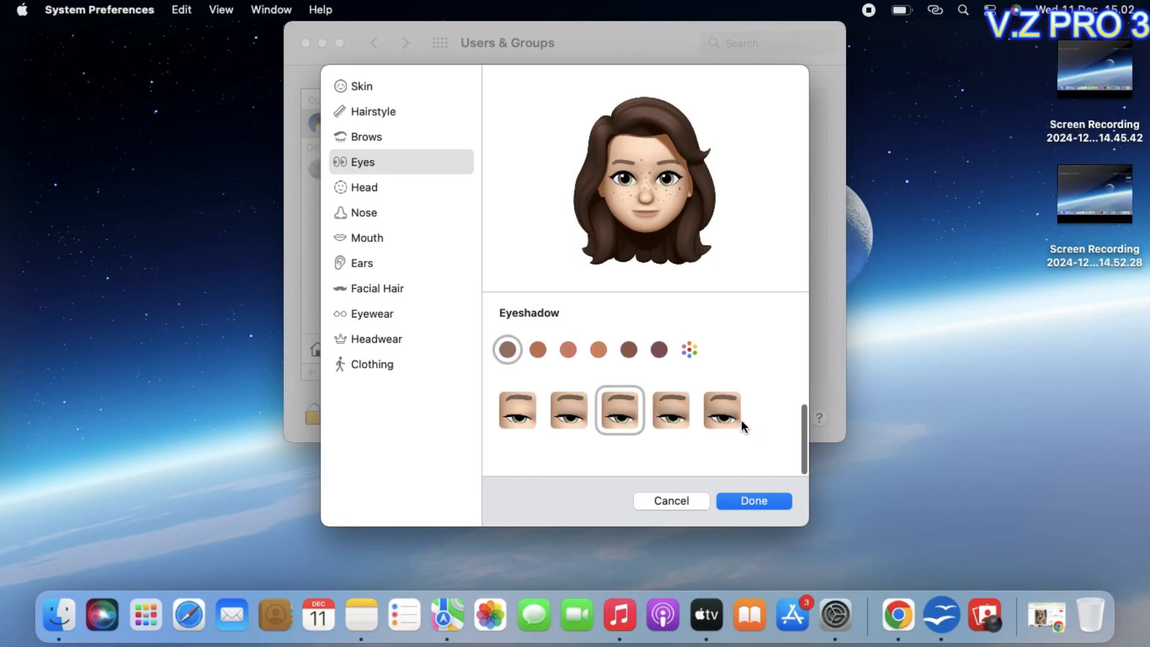
{"action": "left_click", "coordinate": [567, 404]}
{"action": "left_click", "coordinate": [542, 347]}
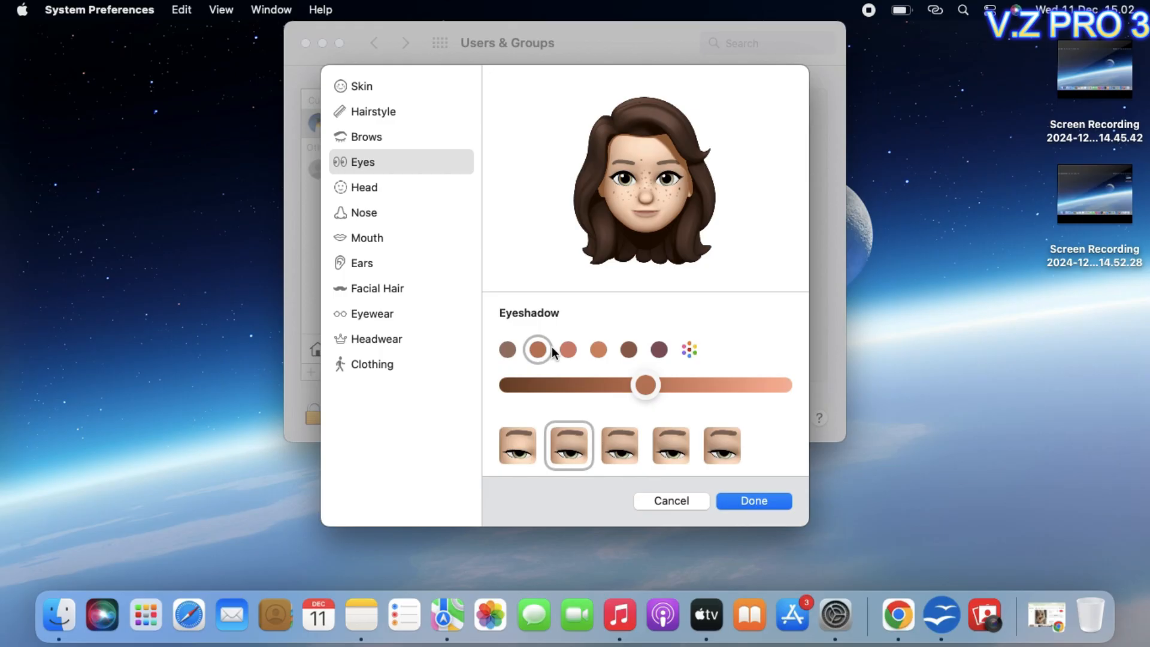
{"action": "left_click", "coordinate": [566, 346]}
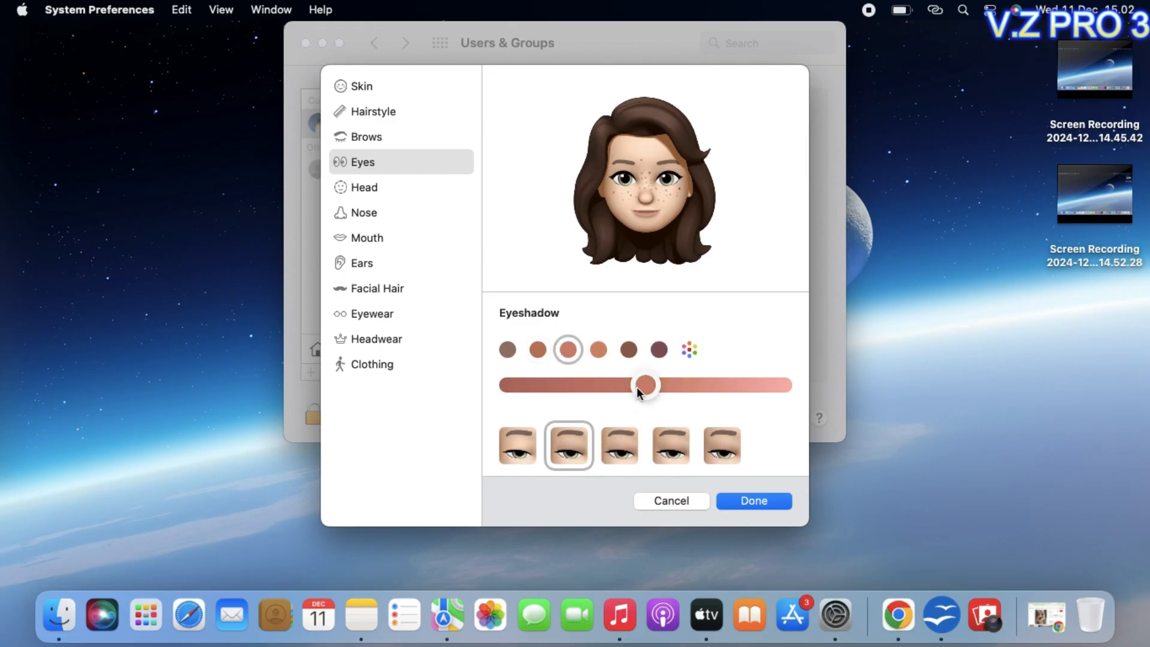
{"action": "left_click_drag", "start_coordinate": [637, 387], "coordinate": [617, 400]}
{"action": "scroll", "coordinate": [631, 437], "scroll_direction": "down", "scroll_amount": 2}
- Compare several age options for the Memoji's head and apply the fourth one in the first row
{"action": "left_click", "coordinate": [370, 186]}
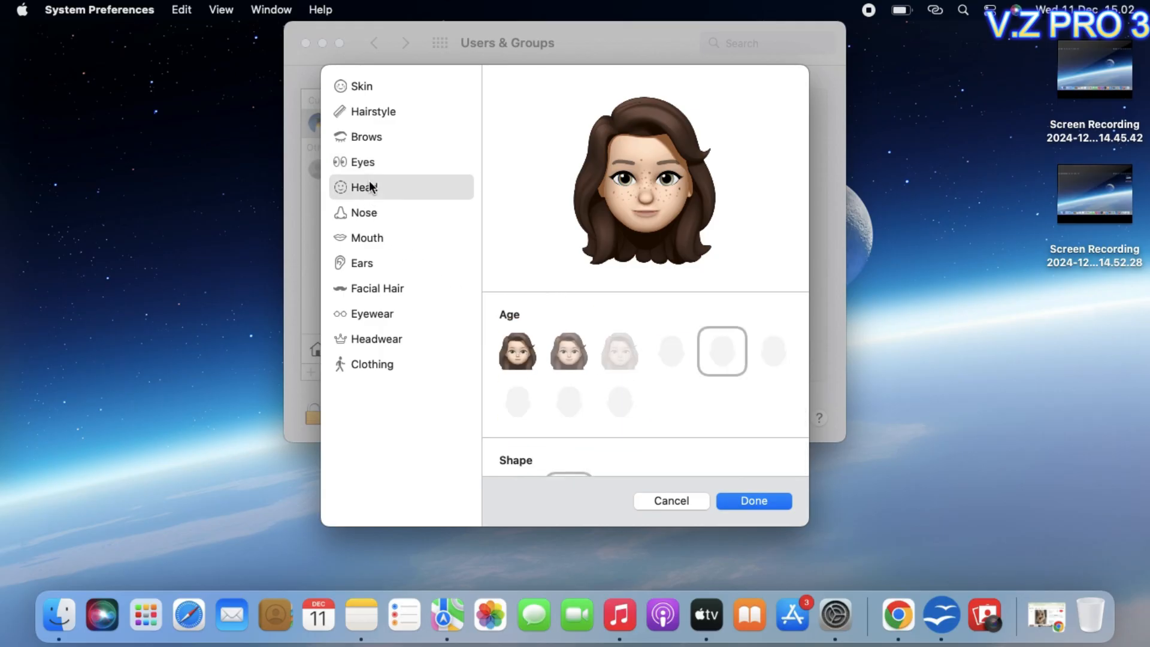
{"action": "scroll", "coordinate": [642, 386], "scroll_direction": "down", "scroll_amount": 2}
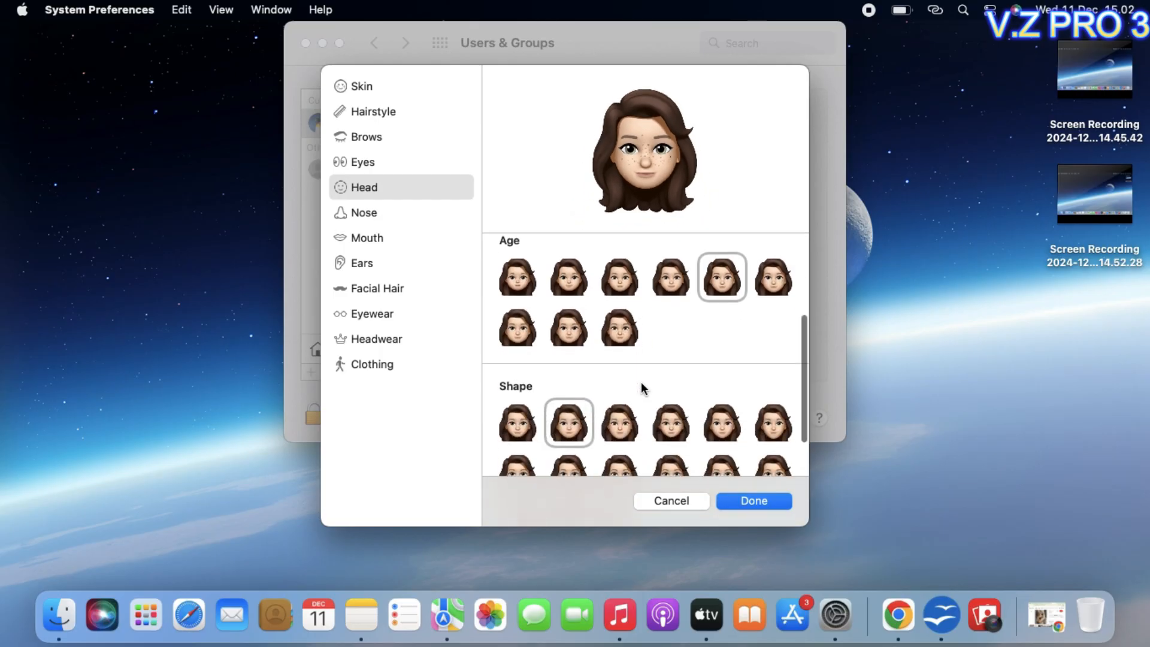
{"action": "scroll", "coordinate": [643, 388], "scroll_direction": "down", "scroll_amount": 3}
{"action": "scroll", "coordinate": [642, 388], "scroll_direction": "up", "scroll_amount": 3}
{"action": "left_click", "coordinate": [530, 285]}
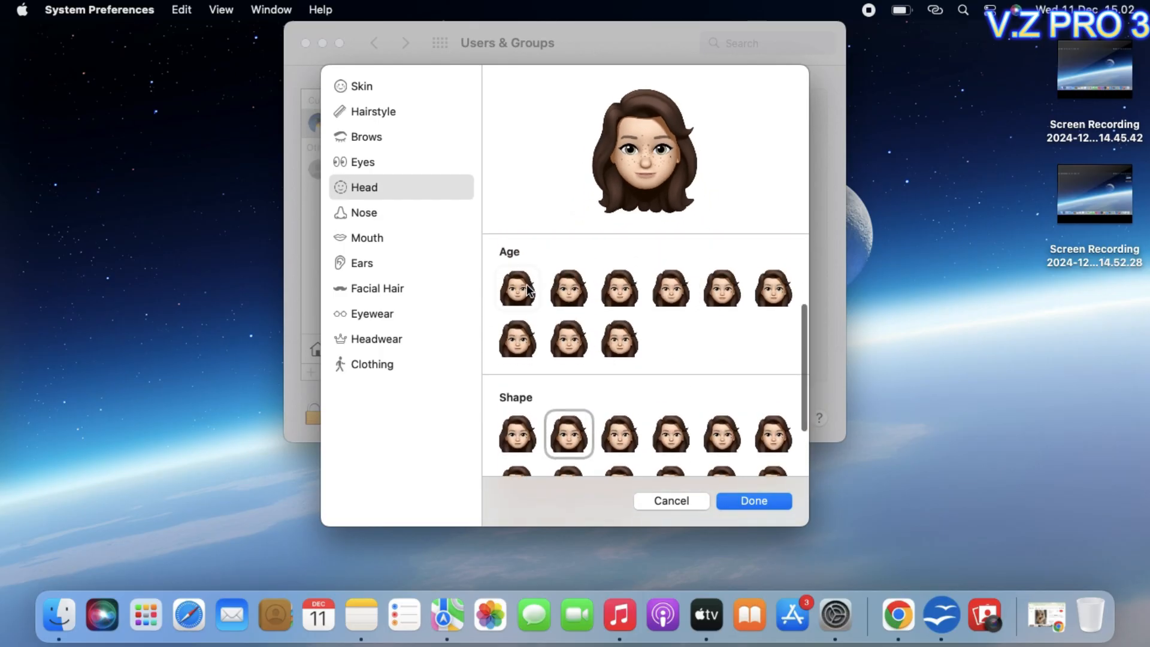
{"action": "scroll", "coordinate": [533, 287], "scroll_direction": "up", "scroll_amount": 1}
{"action": "left_click", "coordinate": [570, 317]}
{"action": "left_click", "coordinate": [620, 316]}
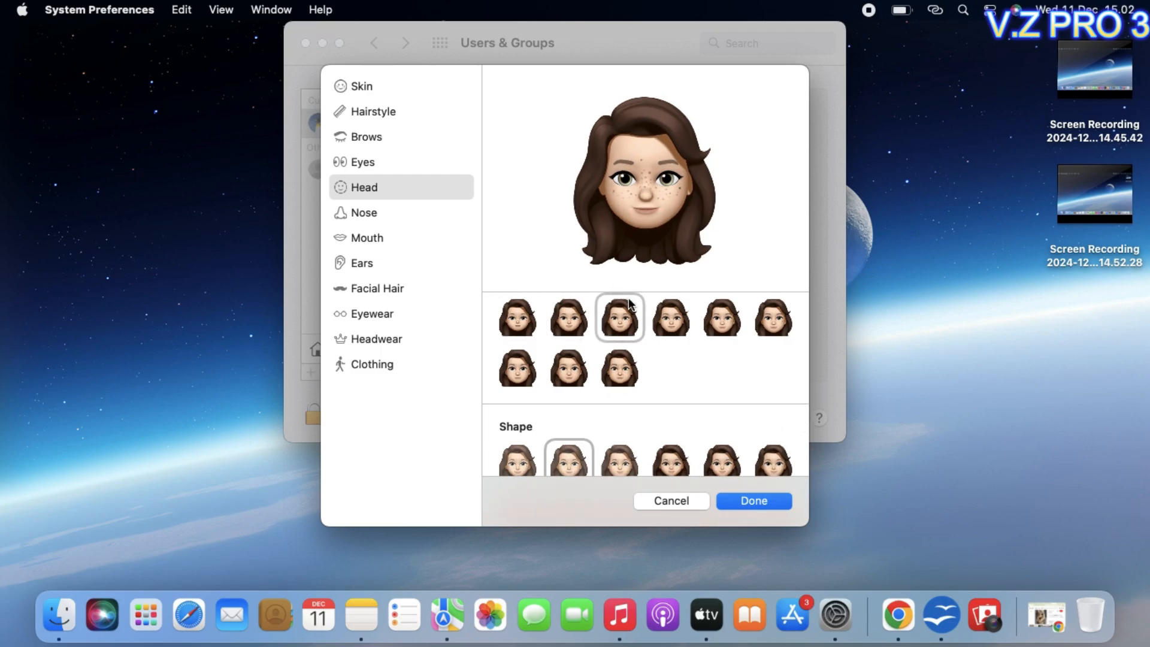
{"action": "left_click", "coordinate": [617, 368]}
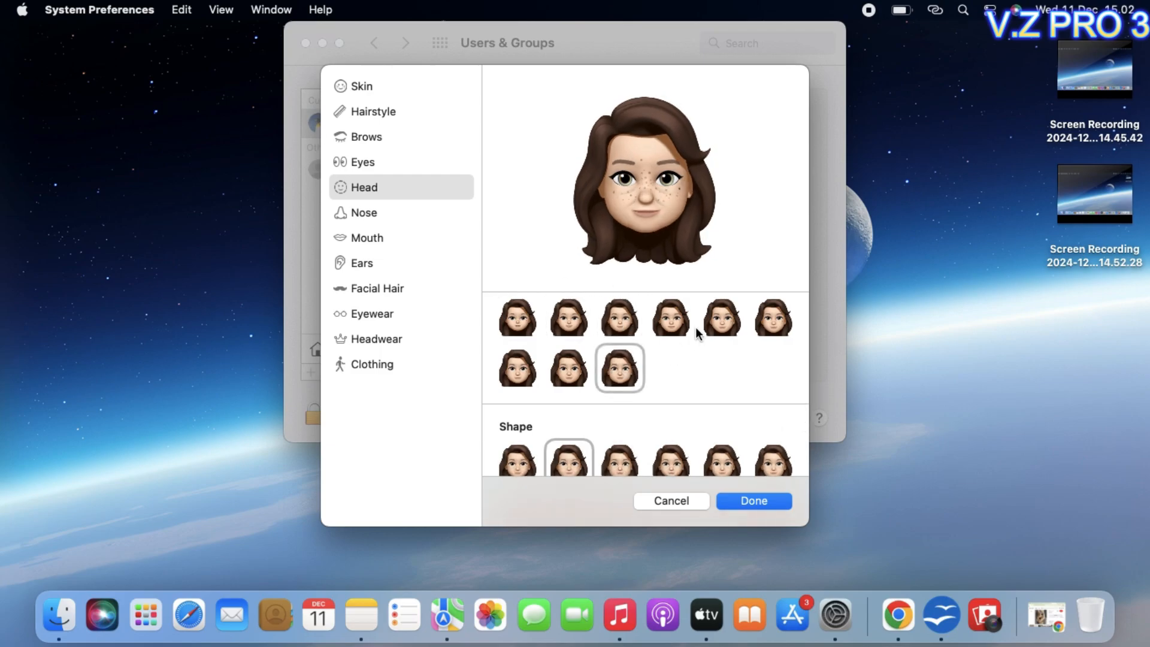
{"action": "left_click", "coordinate": [671, 319]}
{"action": "left_click", "coordinate": [638, 322]}
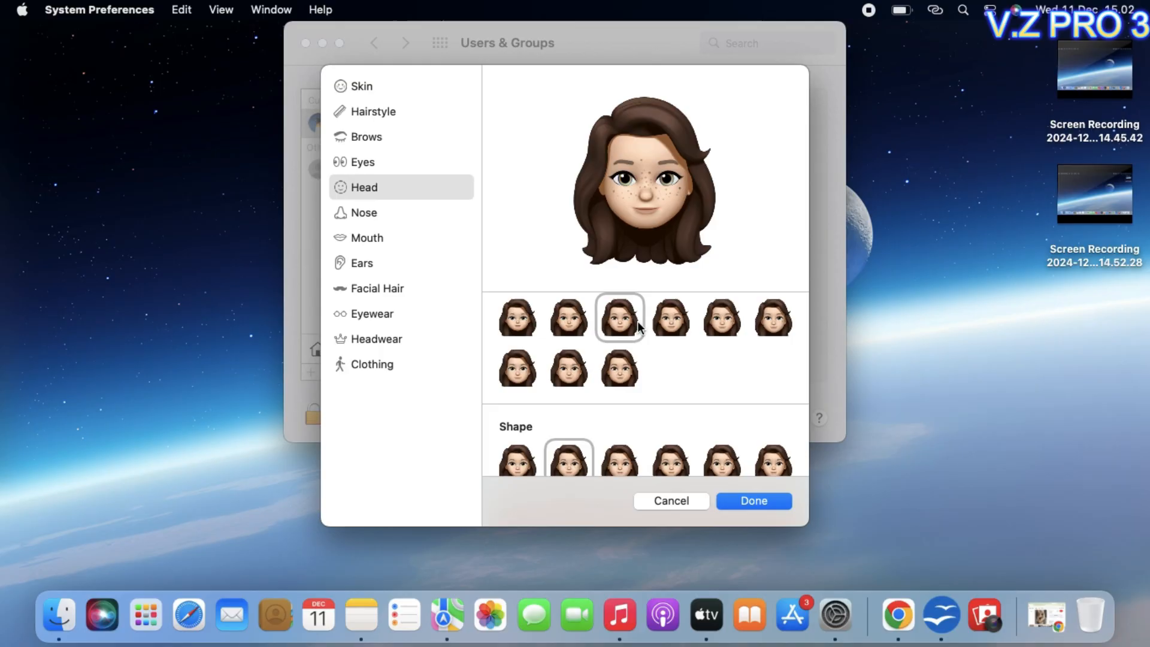
{"action": "left_click", "coordinate": [675, 317]}
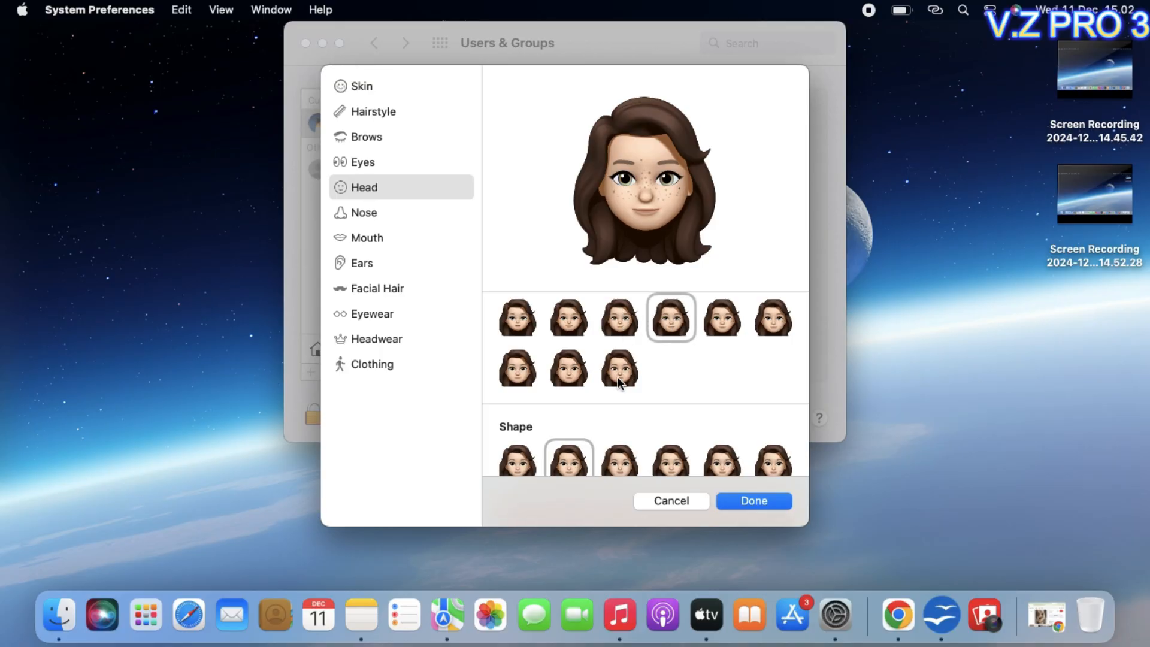
- Compare several head shapes on the Memoji and apply the fourth one in the first row
{"action": "scroll", "coordinate": [617, 376], "scroll_direction": "down", "scroll_amount": 3}
{"action": "left_click", "coordinate": [517, 369]}
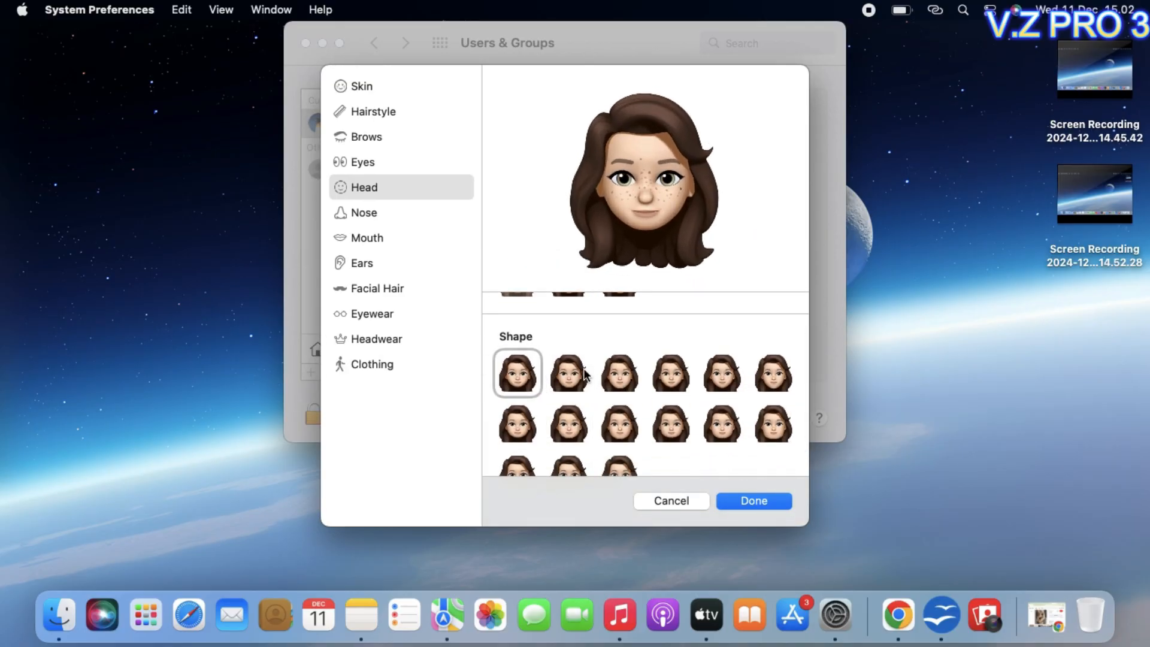
{"action": "left_click", "coordinate": [664, 379]}
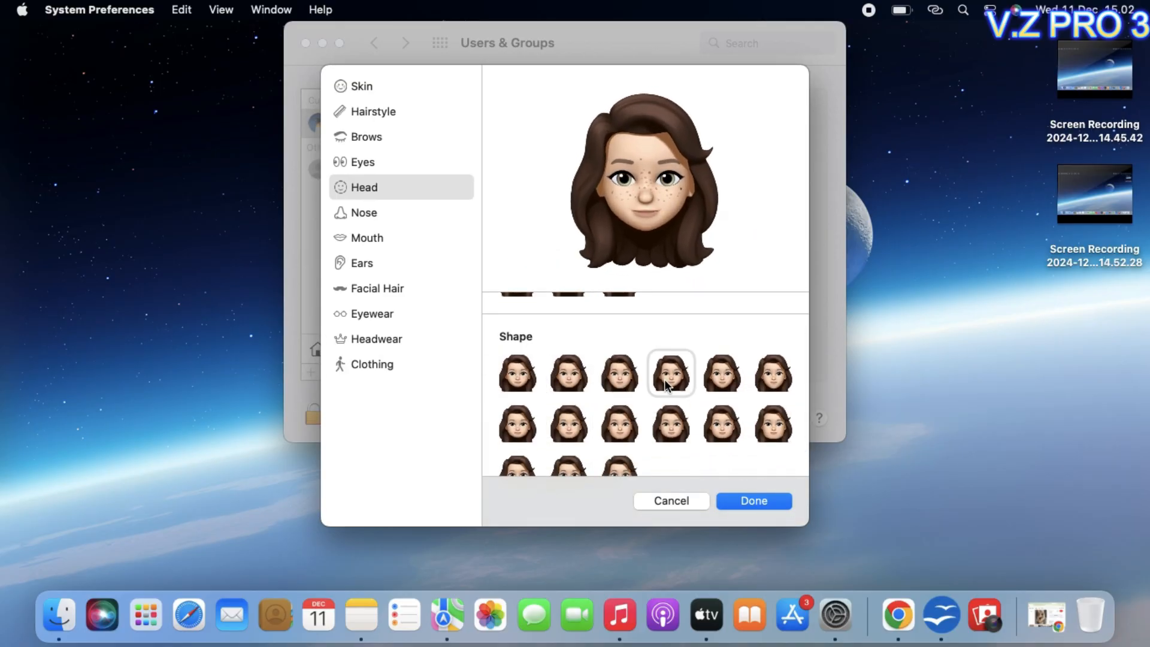
{"action": "left_click", "coordinate": [617, 385]}
{"action": "left_click", "coordinate": [518, 374]}
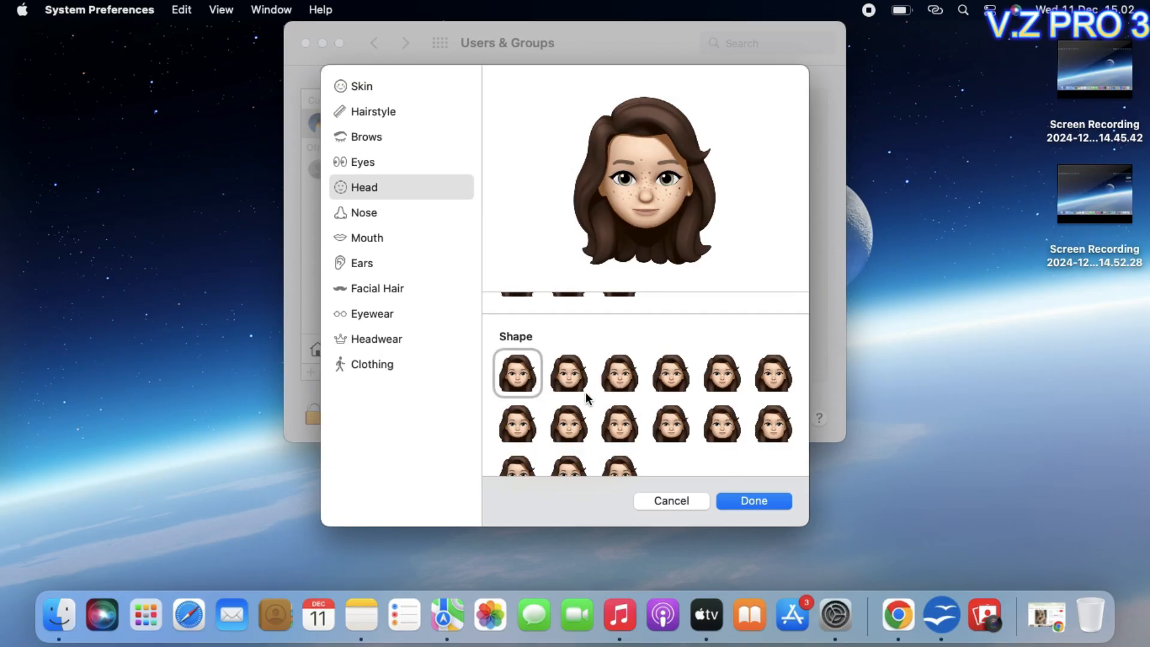
{"action": "left_click", "coordinate": [617, 426]}
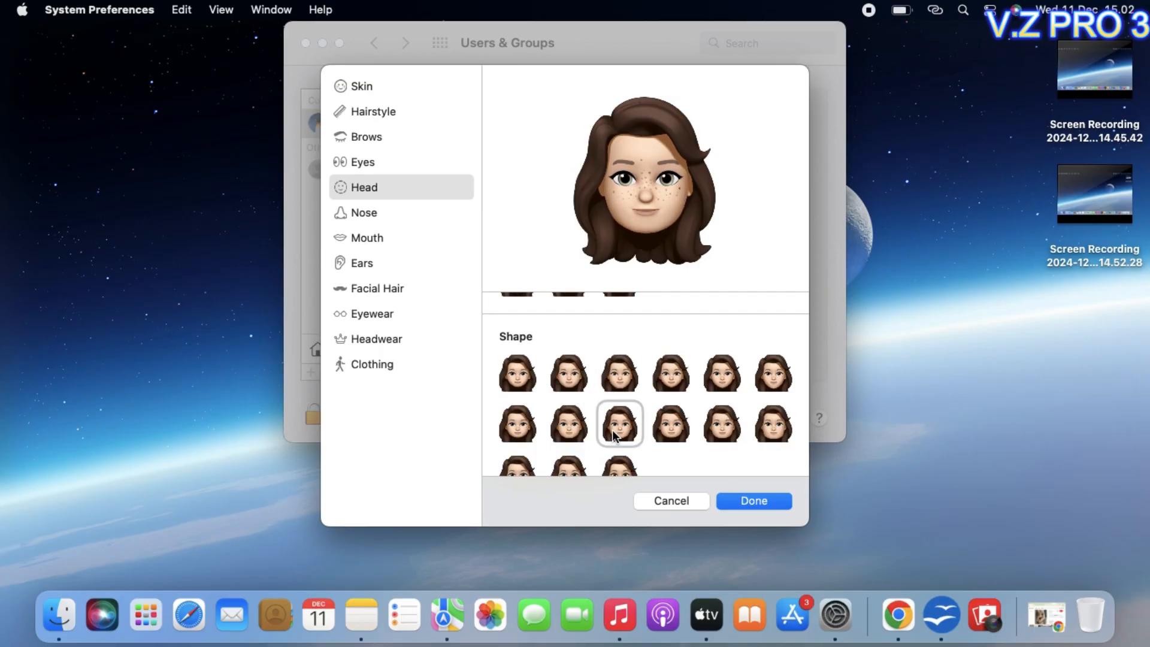
{"action": "left_click", "coordinate": [727, 426]}
{"action": "left_click", "coordinate": [773, 373]}
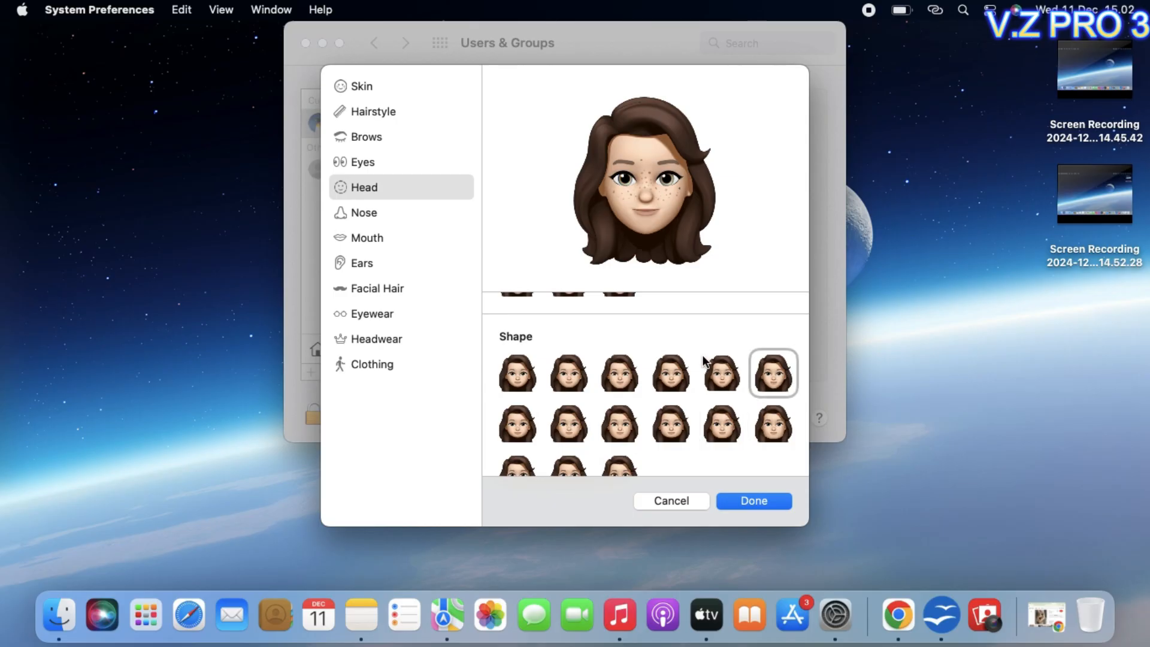
{"action": "left_click", "coordinate": [723, 372]}
{"action": "scroll", "coordinate": [634, 400], "scroll_direction": "down", "scroll_amount": 2}
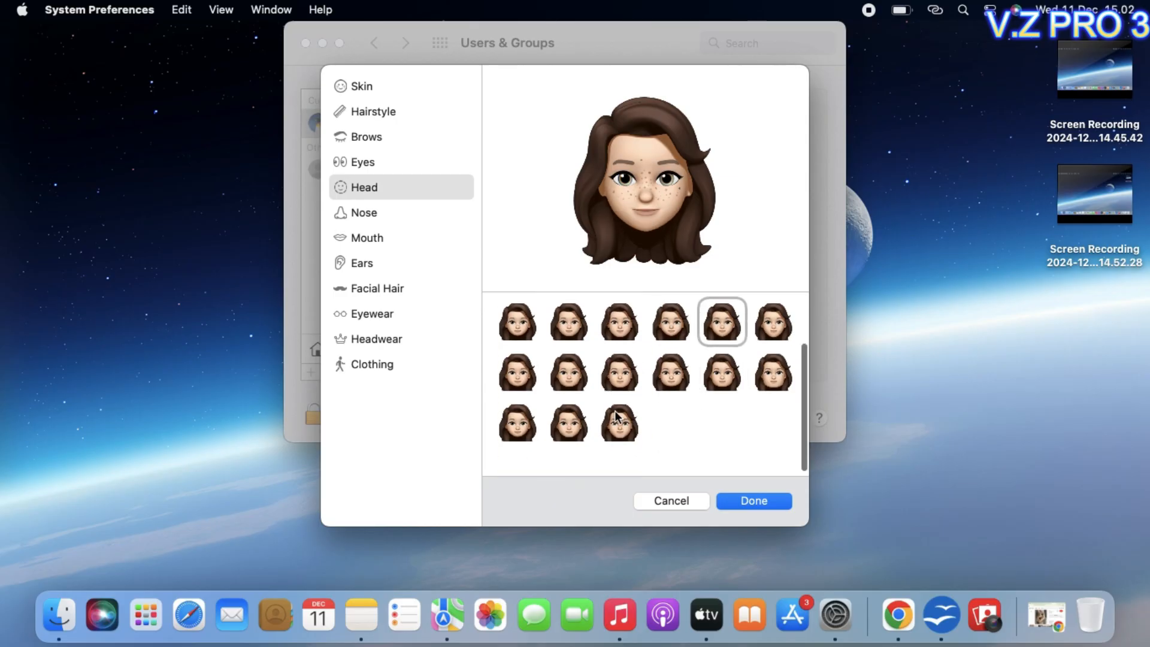
{"action": "left_click", "coordinate": [561, 438]}
{"action": "scroll", "coordinate": [634, 407], "scroll_direction": "up", "scroll_amount": 1}
{"action": "scroll", "coordinate": [634, 405], "scroll_direction": "up", "scroll_amount": 1}
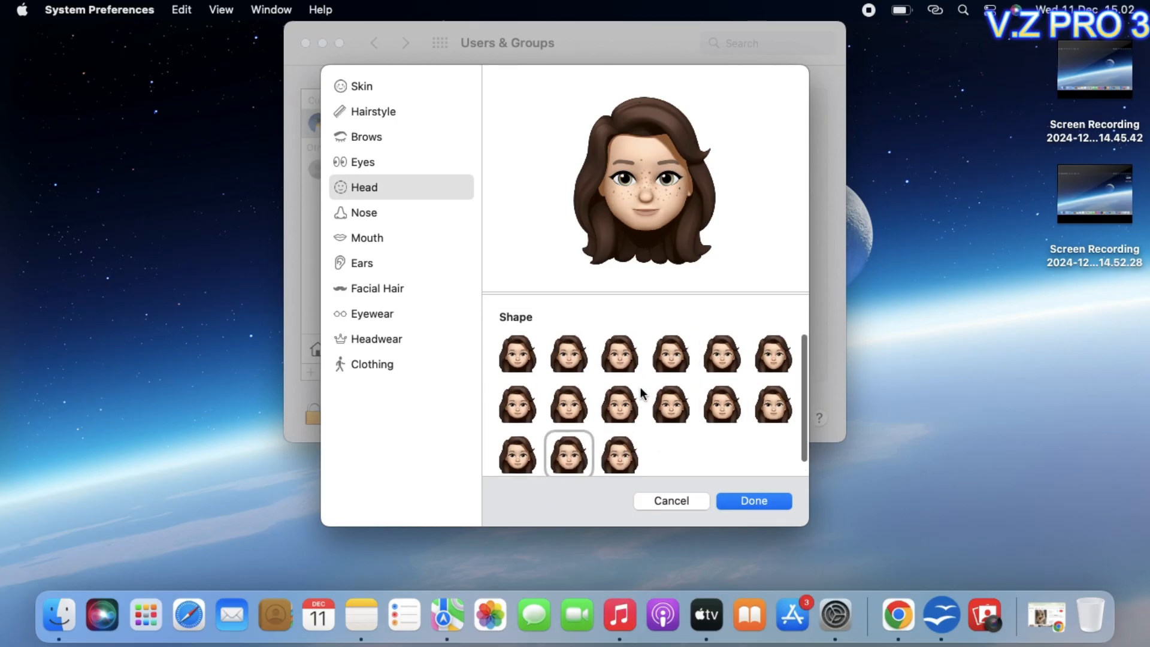
{"action": "left_click", "coordinate": [666, 362]}
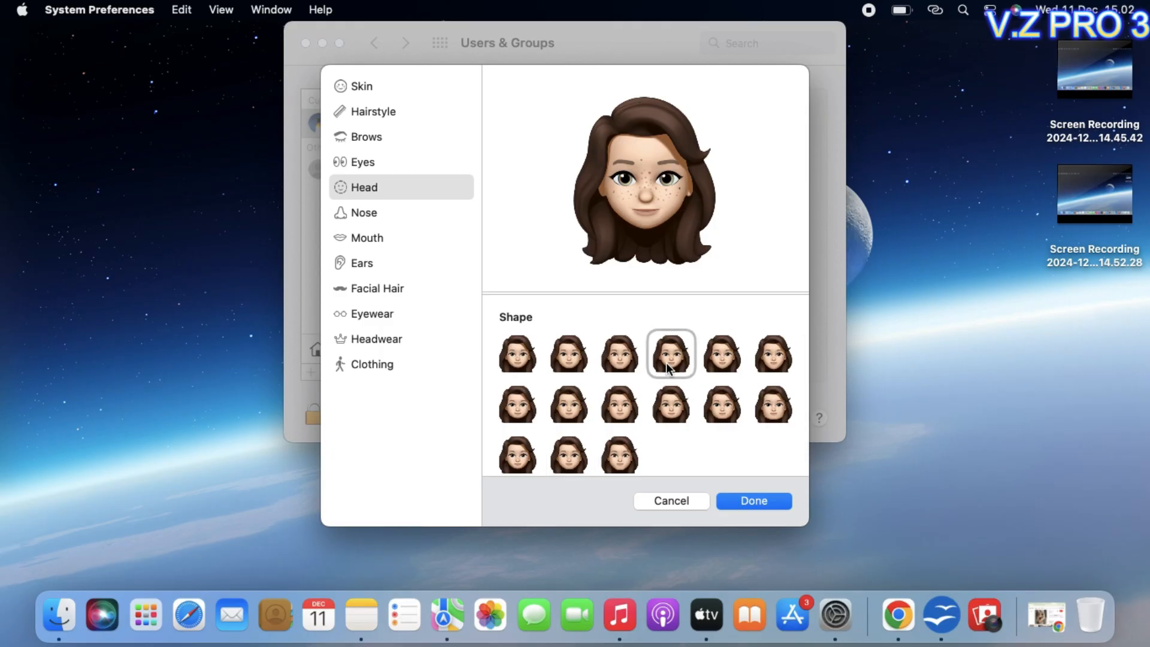
{"action": "scroll", "coordinate": [670, 444], "scroll_direction": "down", "scroll_amount": 2}
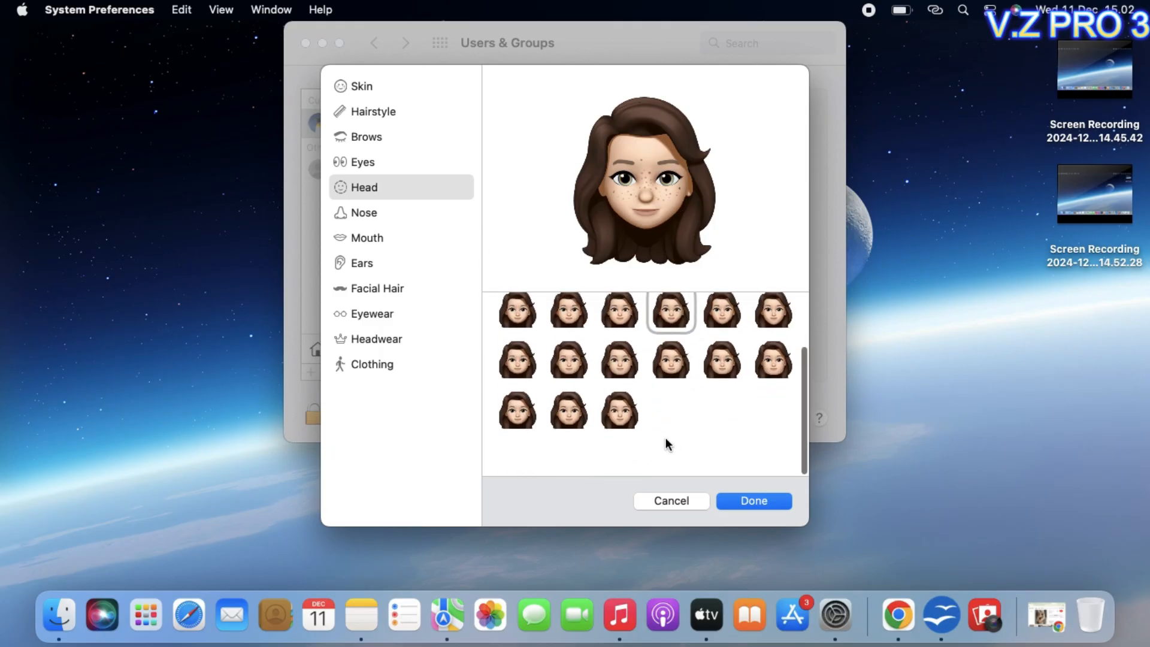
- Try the first nose shape on the Memoji, return to the second one and look over the nose piercing and oxygen tube options
{"action": "left_click", "coordinate": [354, 213]}
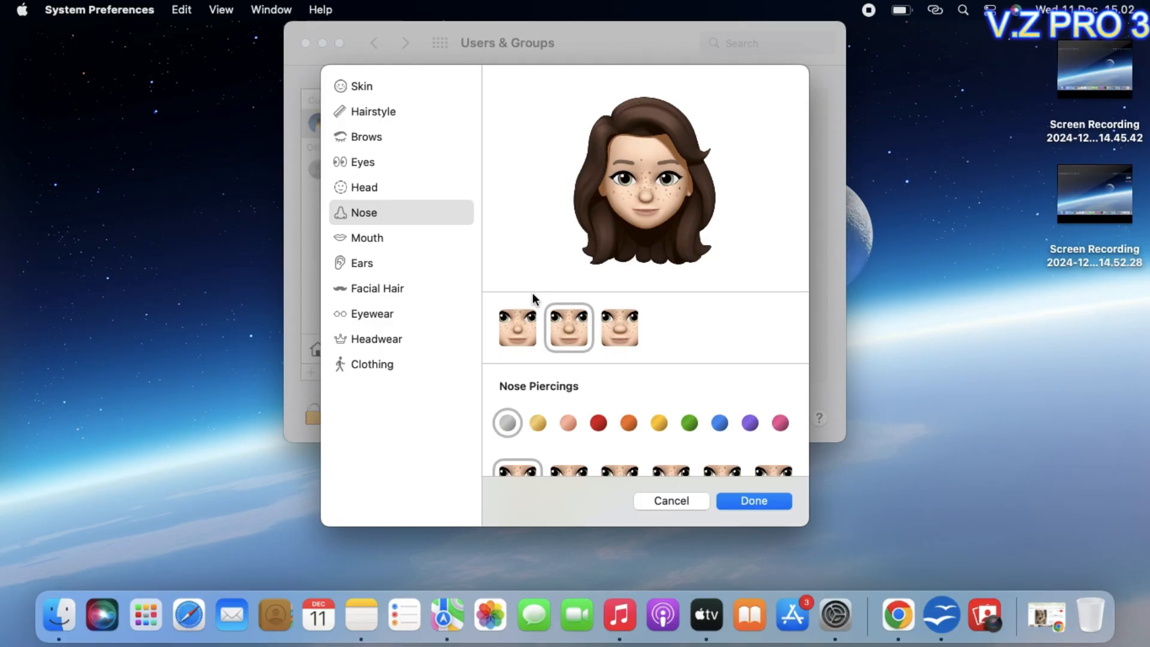
{"action": "left_click", "coordinate": [521, 336]}
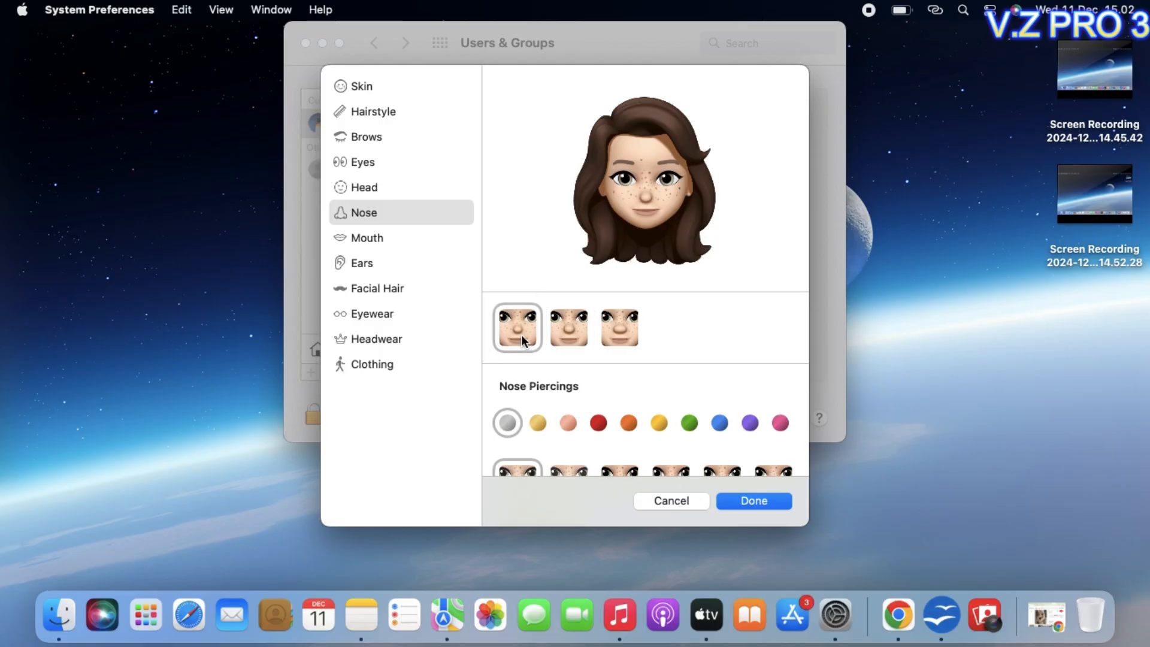
{"action": "left_click", "coordinate": [561, 325]}
{"action": "scroll", "coordinate": [627, 368], "scroll_direction": "down", "scroll_amount": 4}
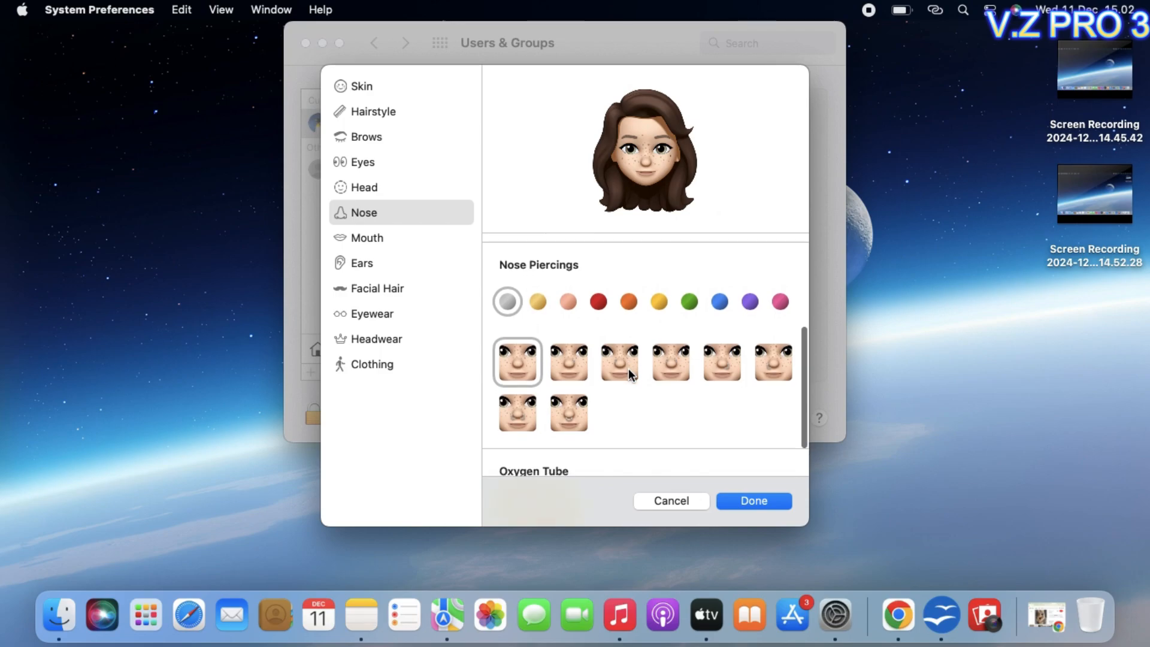
{"action": "scroll", "coordinate": [628, 369], "scroll_direction": "down", "scroll_amount": 3}
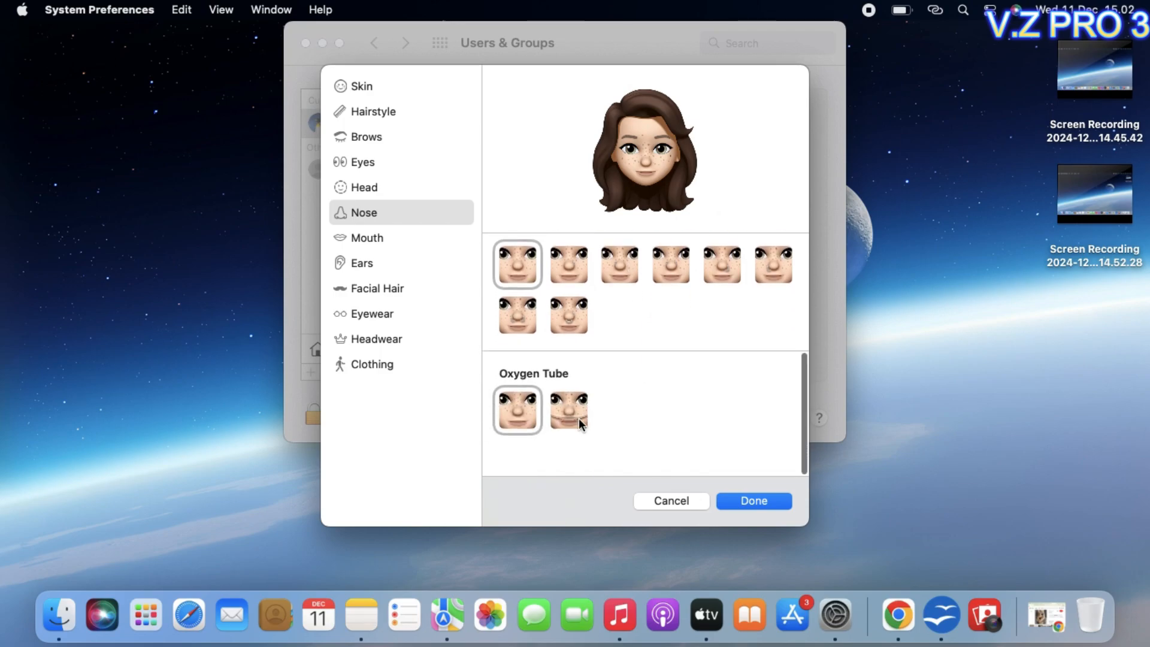
- Compare several mouth shapes on the Memoji and apply the third one in the second row
{"action": "left_click", "coordinate": [370, 240]}
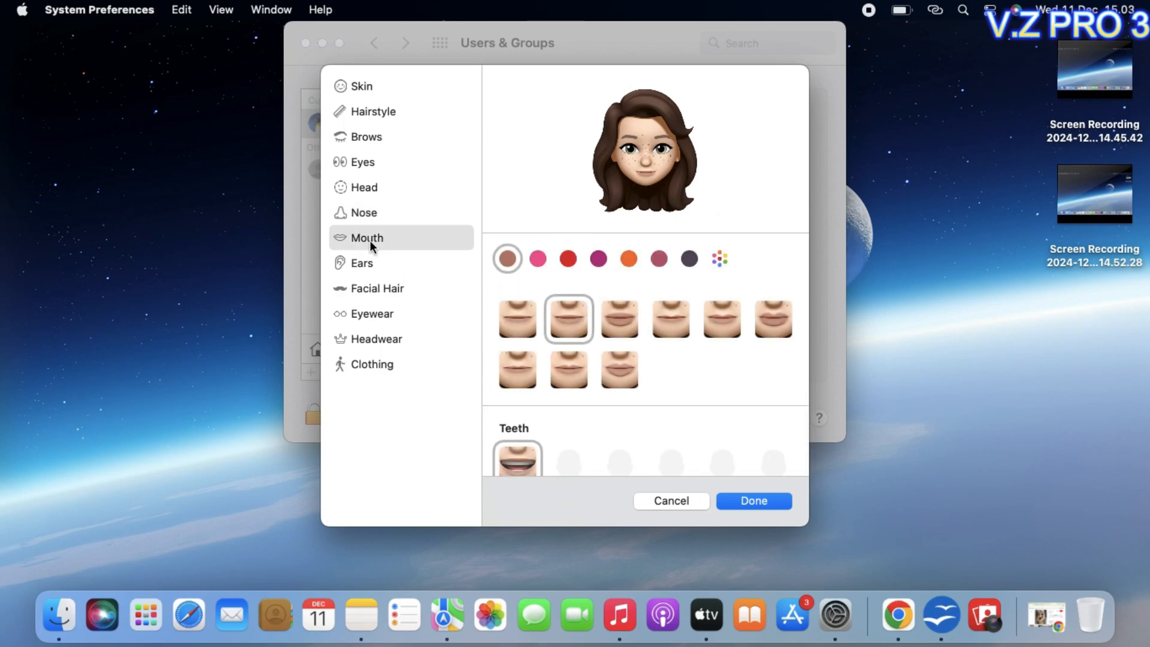
{"action": "left_click", "coordinate": [627, 366]}
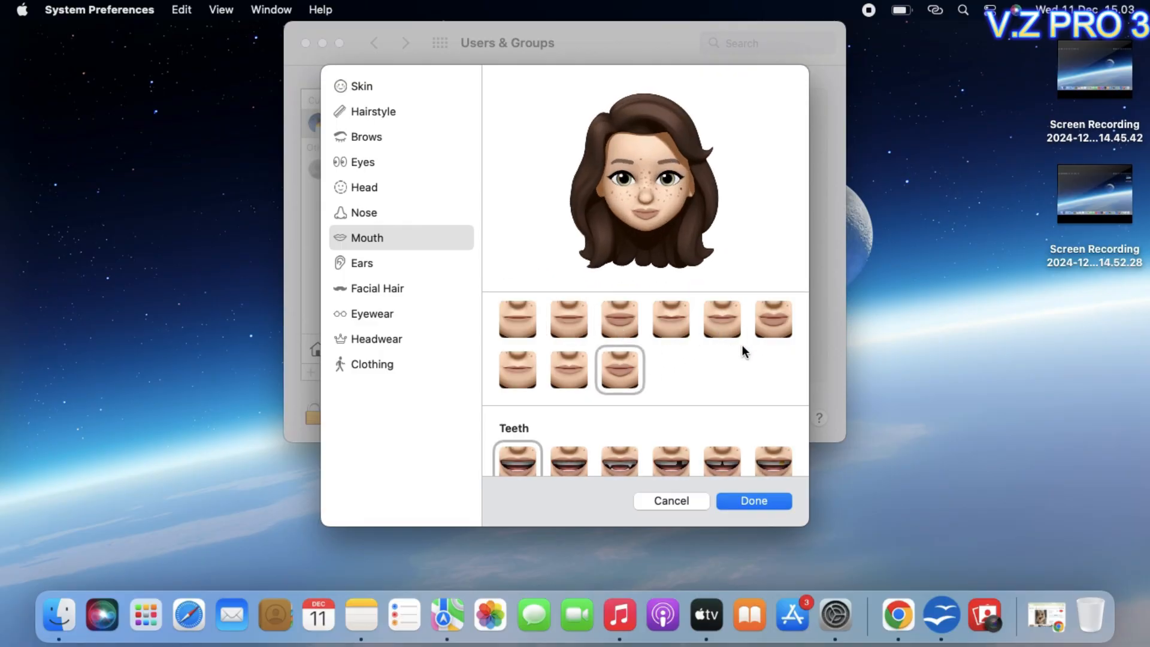
{"action": "left_click", "coordinate": [721, 319]}
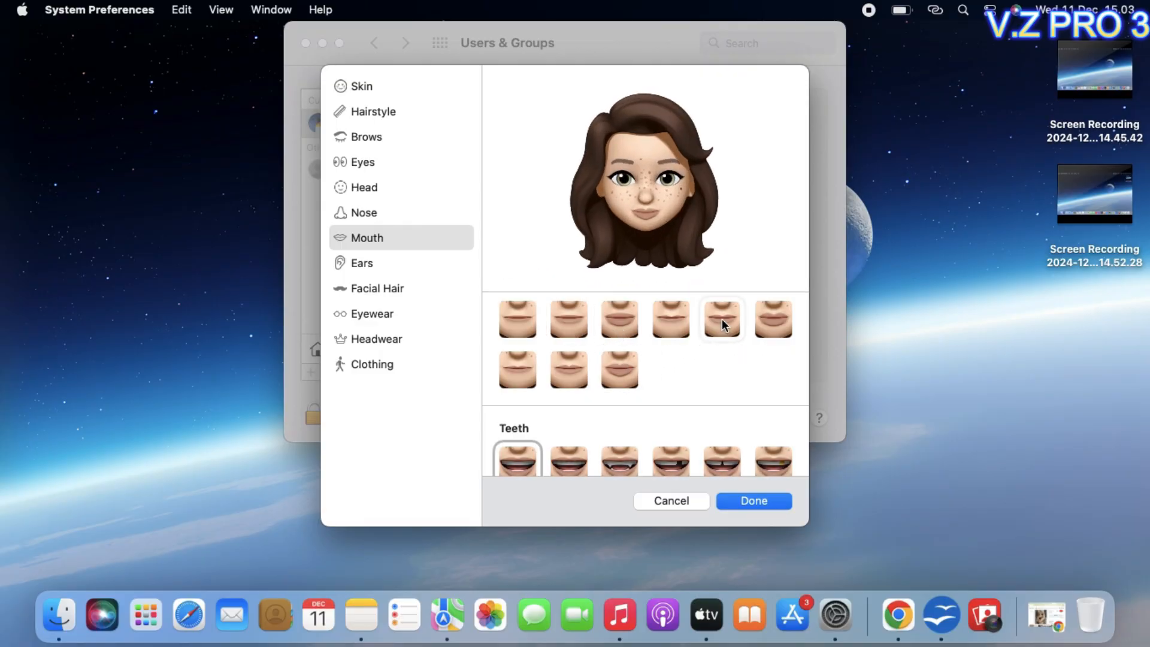
{"action": "left_click", "coordinate": [584, 382]}
{"action": "left_click", "coordinate": [612, 360]}
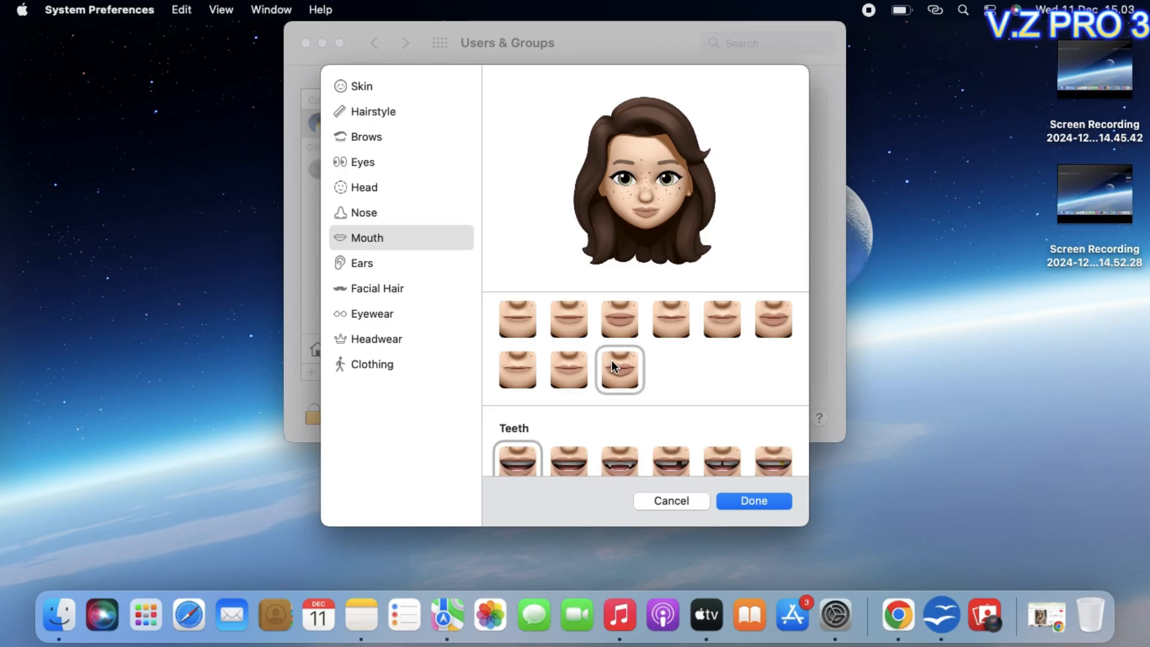
- Try the second teeth style on the Memoji, restore the first one and look over the mouth piercings
{"action": "scroll", "coordinate": [612, 360], "scroll_direction": "down", "scroll_amount": 5}
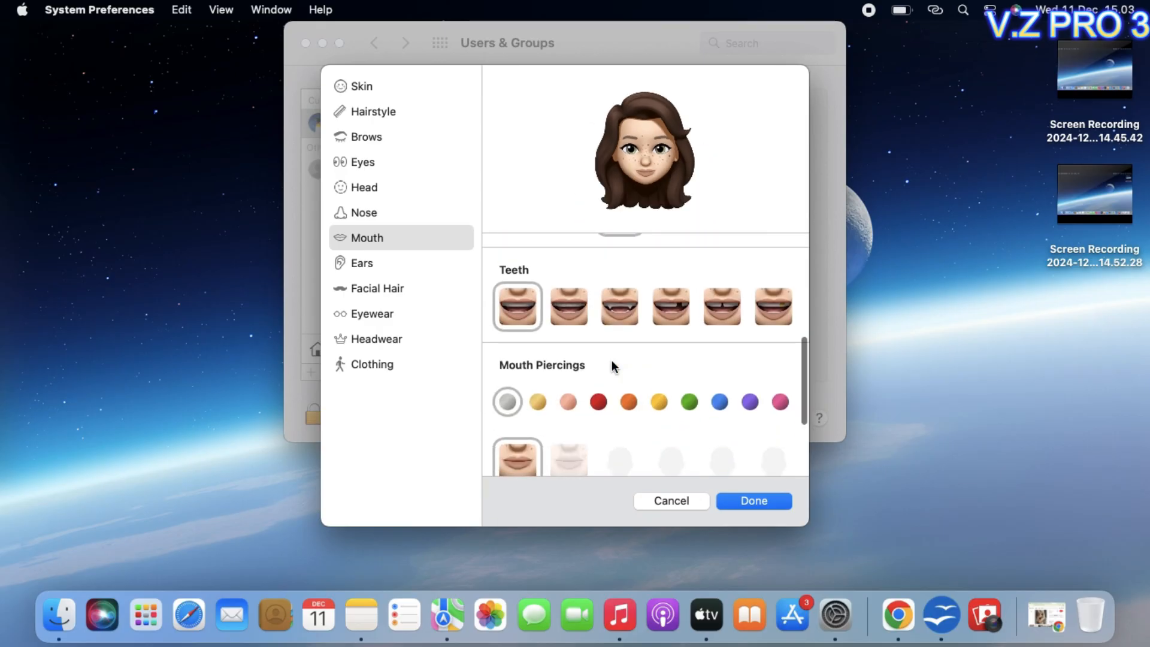
{"action": "left_click", "coordinate": [569, 307]}
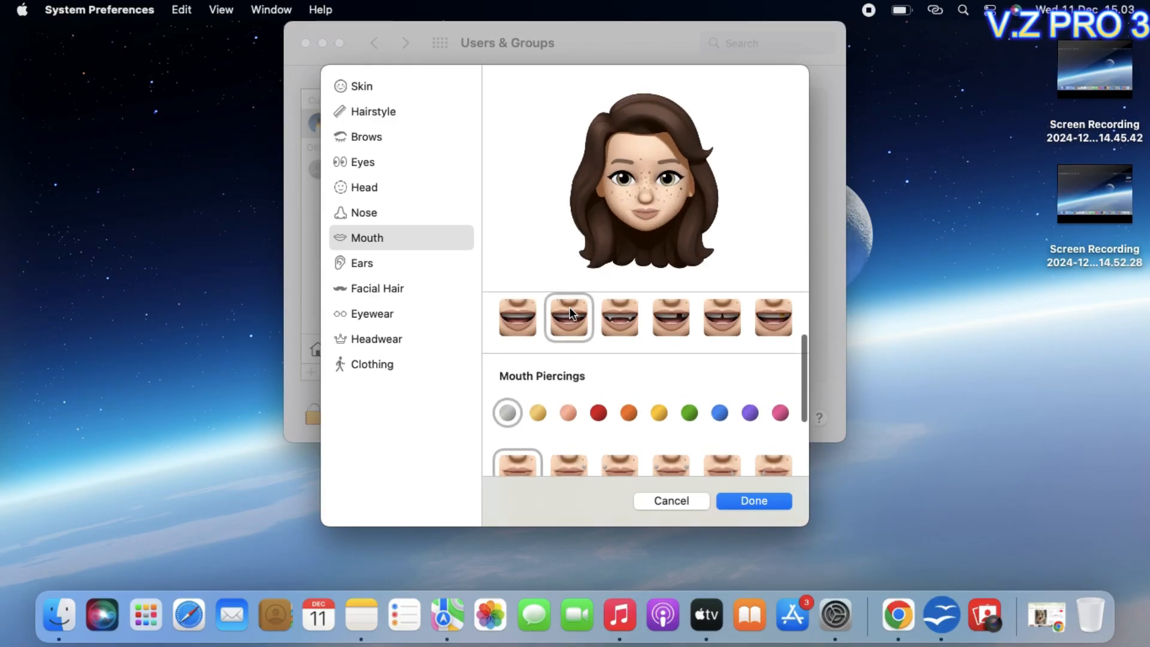
{"action": "left_click", "coordinate": [527, 322]}
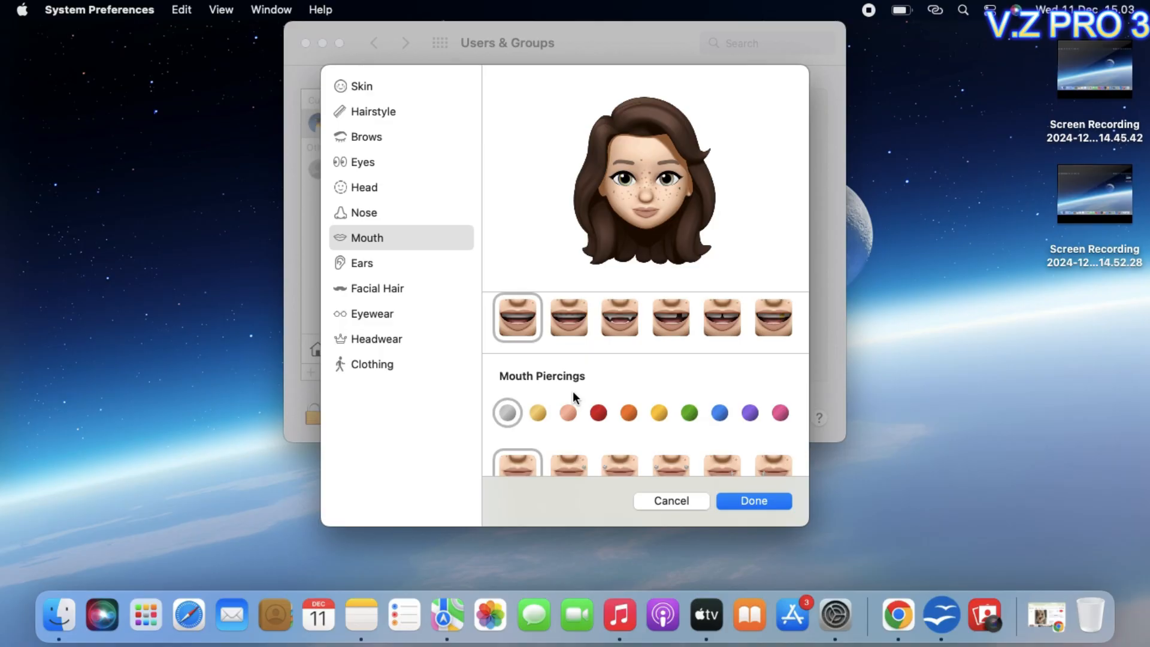
{"action": "scroll", "coordinate": [573, 390], "scroll_direction": "down", "scroll_amount": 5}
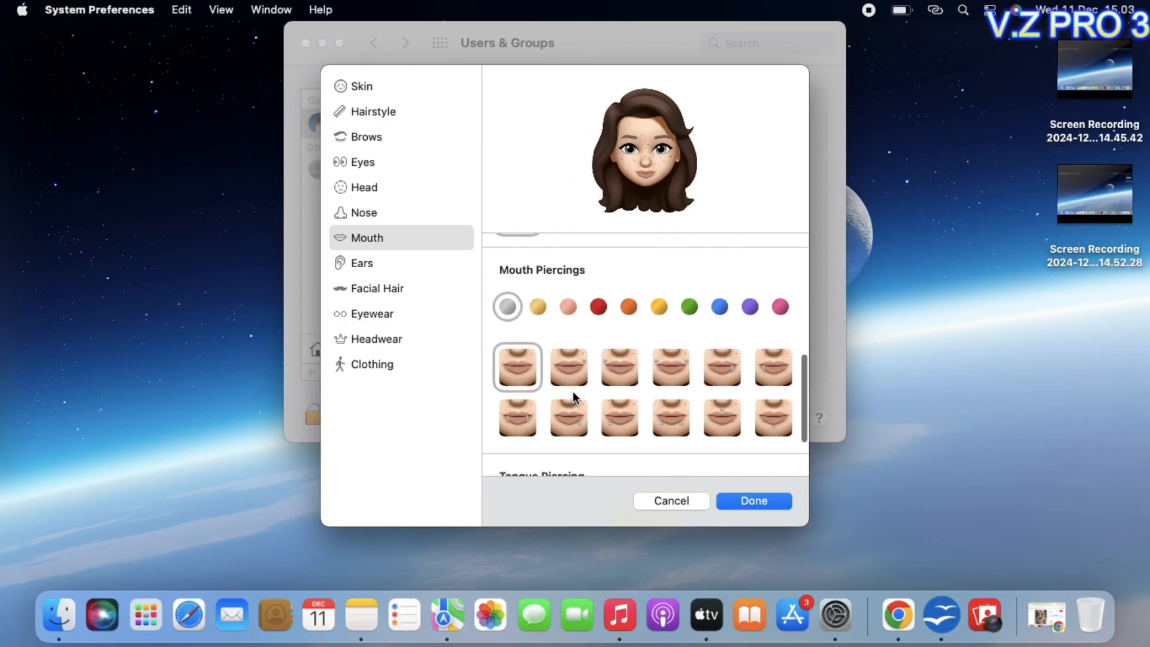
- Compare the natural brown and pink lip colors on the Memoji and apply a lightened shade of the dusty rose one
{"action": "scroll", "coordinate": [573, 391], "scroll_direction": "up", "scroll_amount": 10}
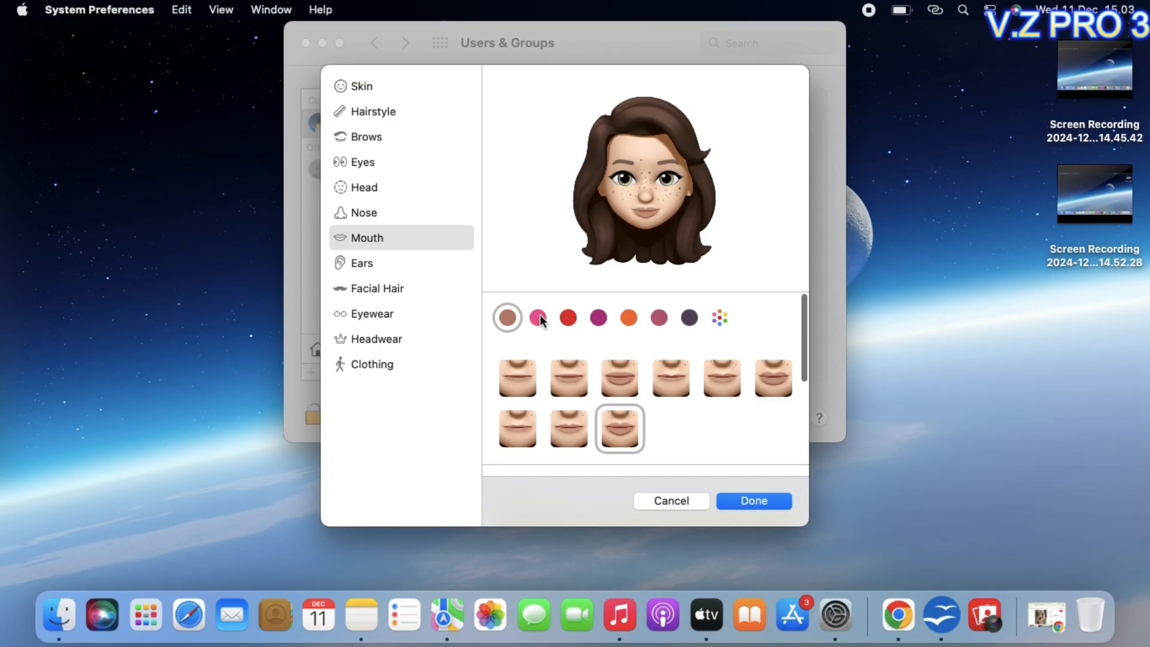
{"action": "left_click", "coordinate": [538, 318]}
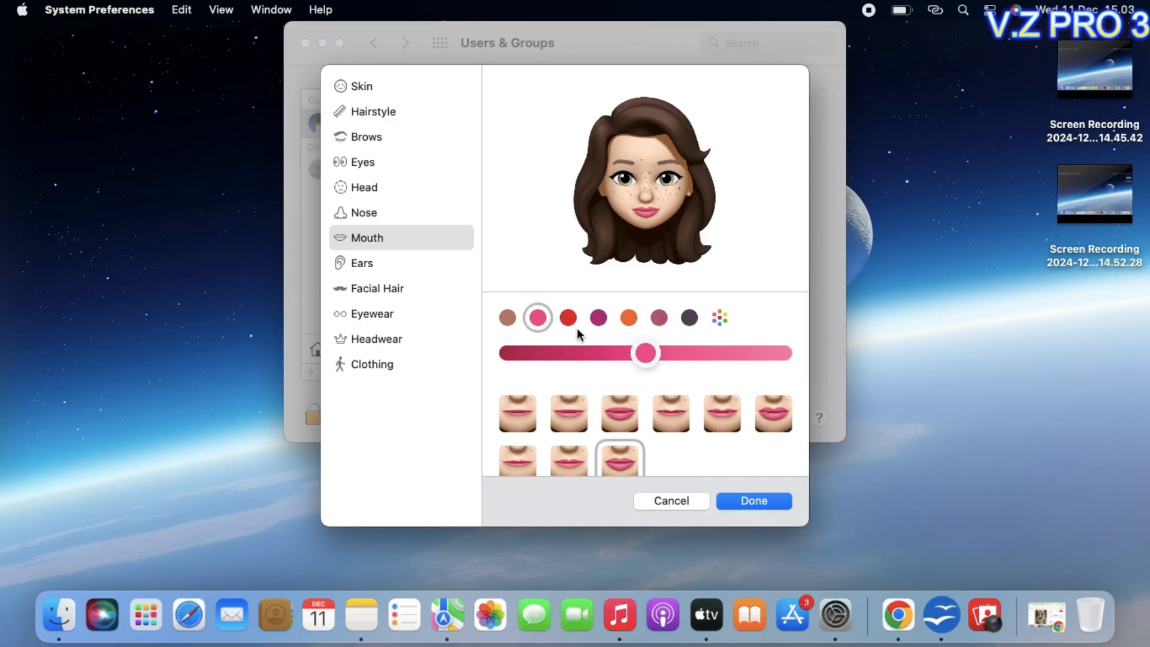
{"action": "left_click", "coordinate": [510, 315]}
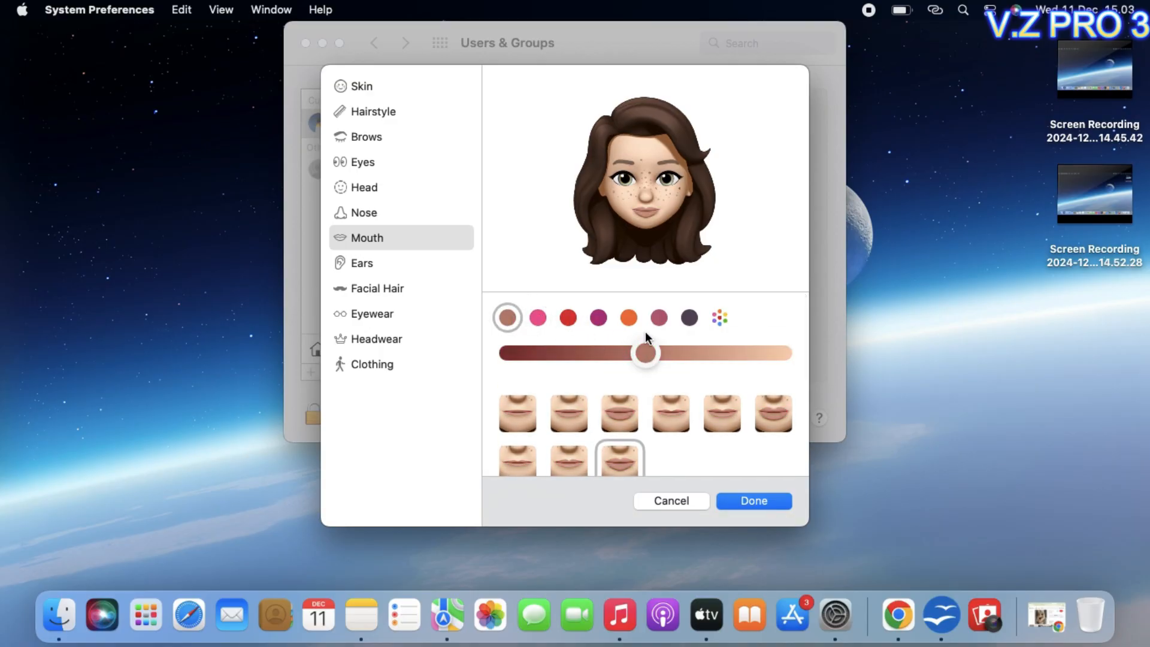
{"action": "left_click", "coordinate": [541, 318]}
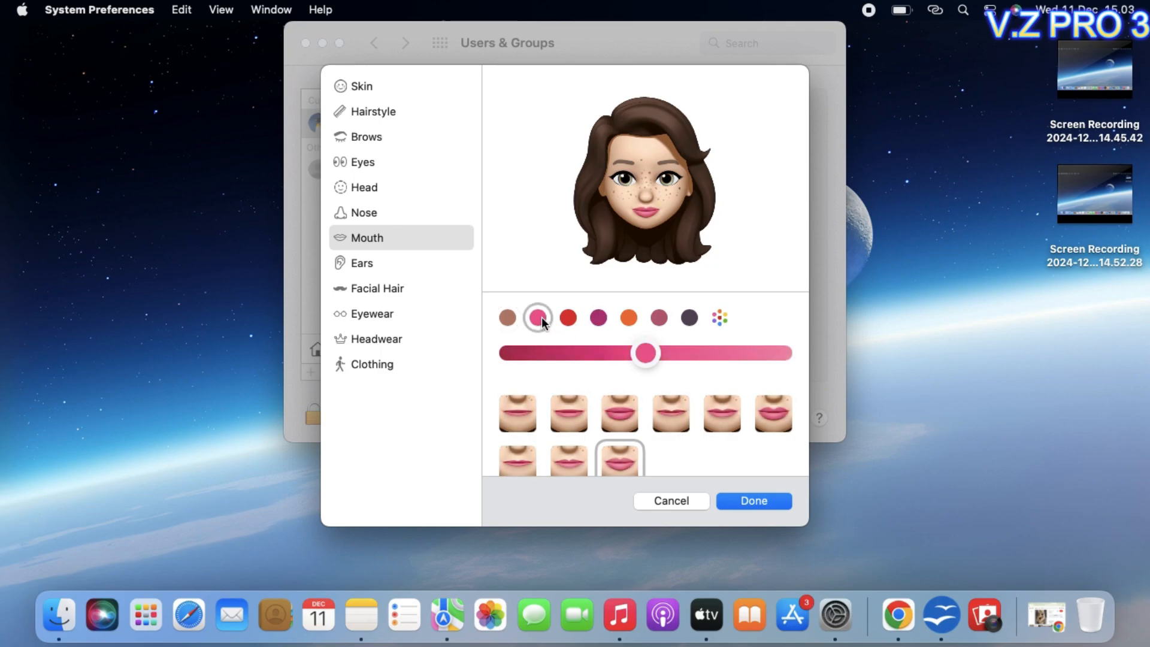
{"action": "left_click_drag", "start_coordinate": [648, 350], "coordinate": [733, 371]}
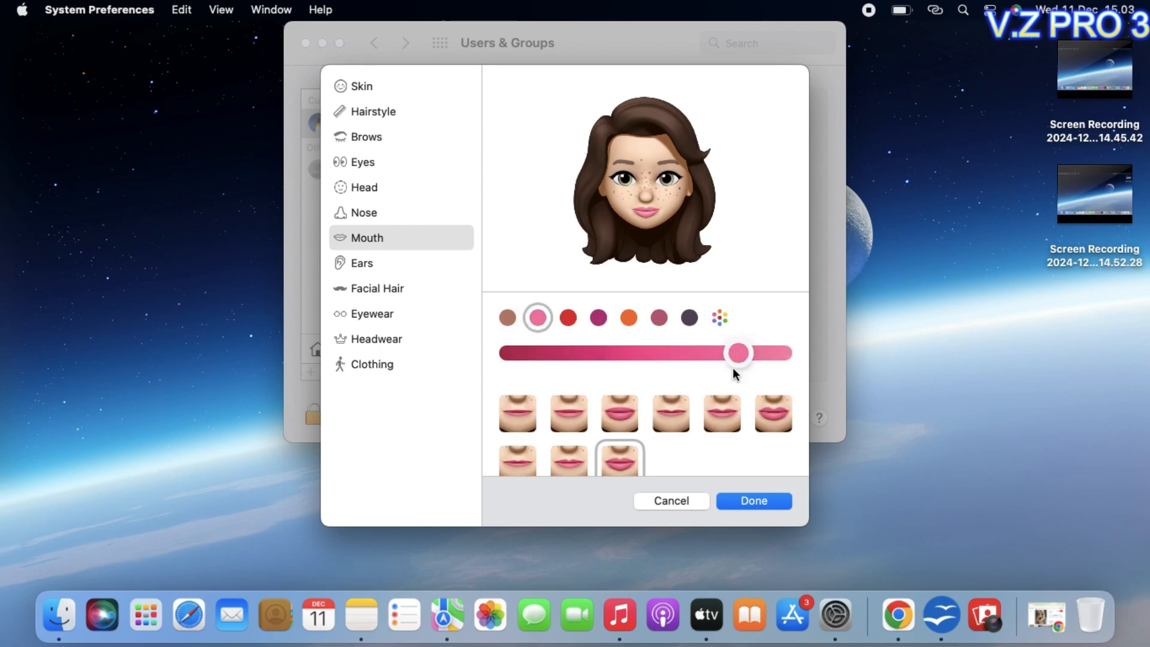
{"action": "left_click", "coordinate": [664, 321]}
{"action": "left_click_drag", "start_coordinate": [646, 352], "coordinate": [710, 371]}
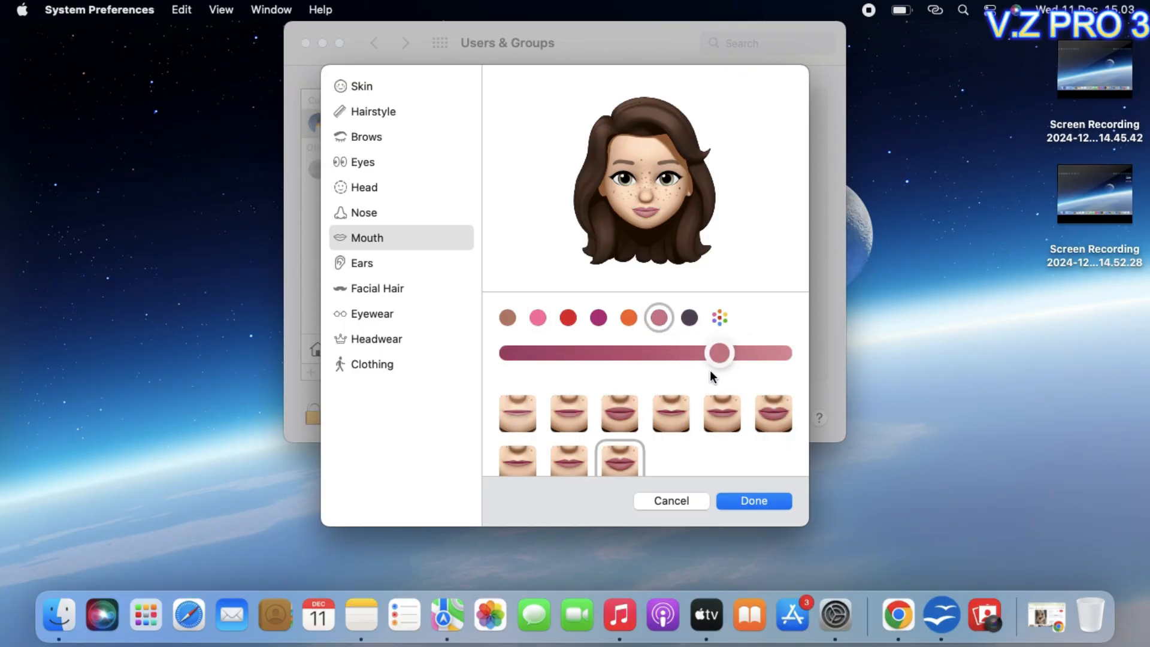
- Try a lighter pink from the extended lip color palette and the natural brown, and return to the lightened dusty rose
{"action": "left_click", "coordinate": [718, 318]}
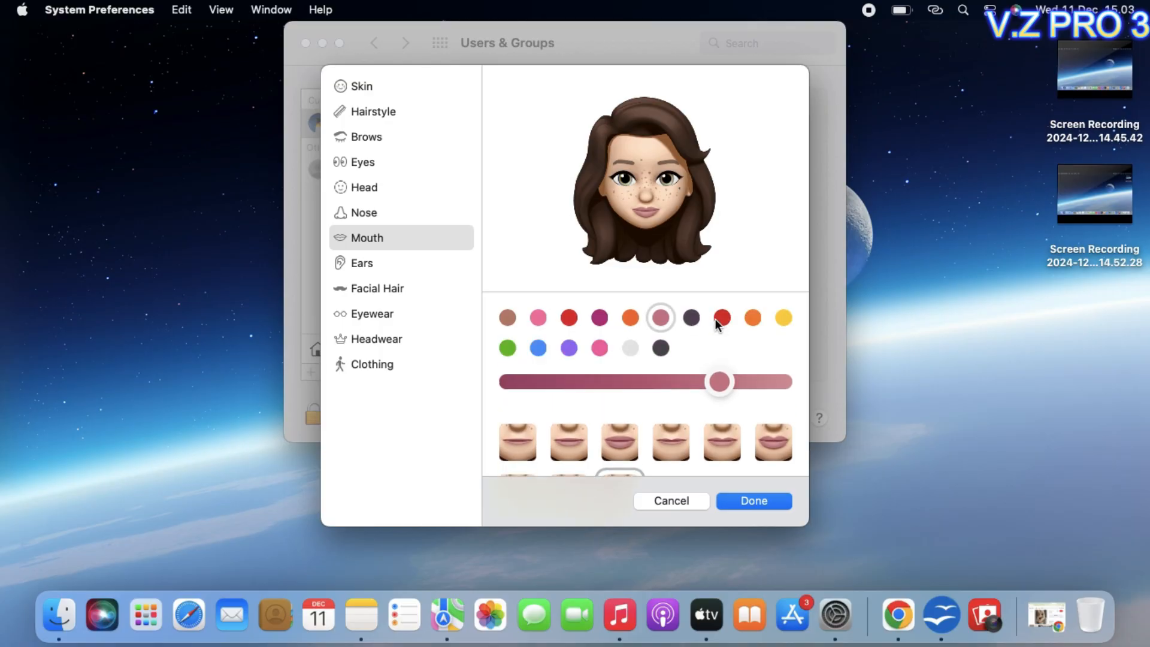
{"action": "left_click", "coordinate": [601, 348]}
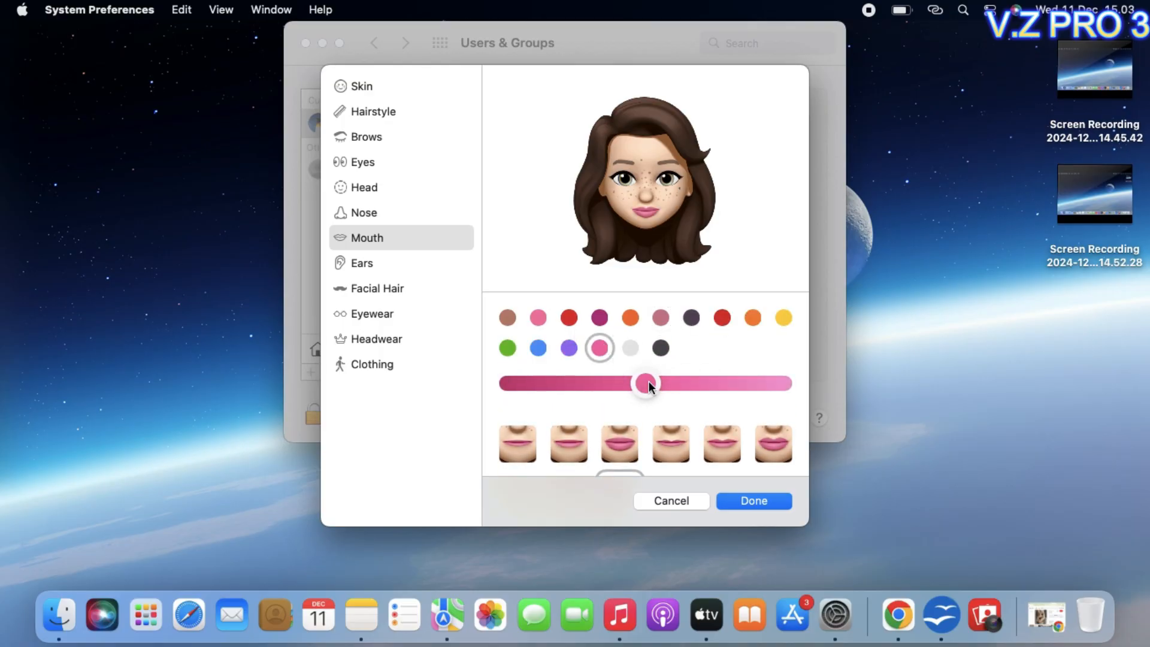
{"action": "left_click_drag", "start_coordinate": [649, 381], "coordinate": [735, 384]}
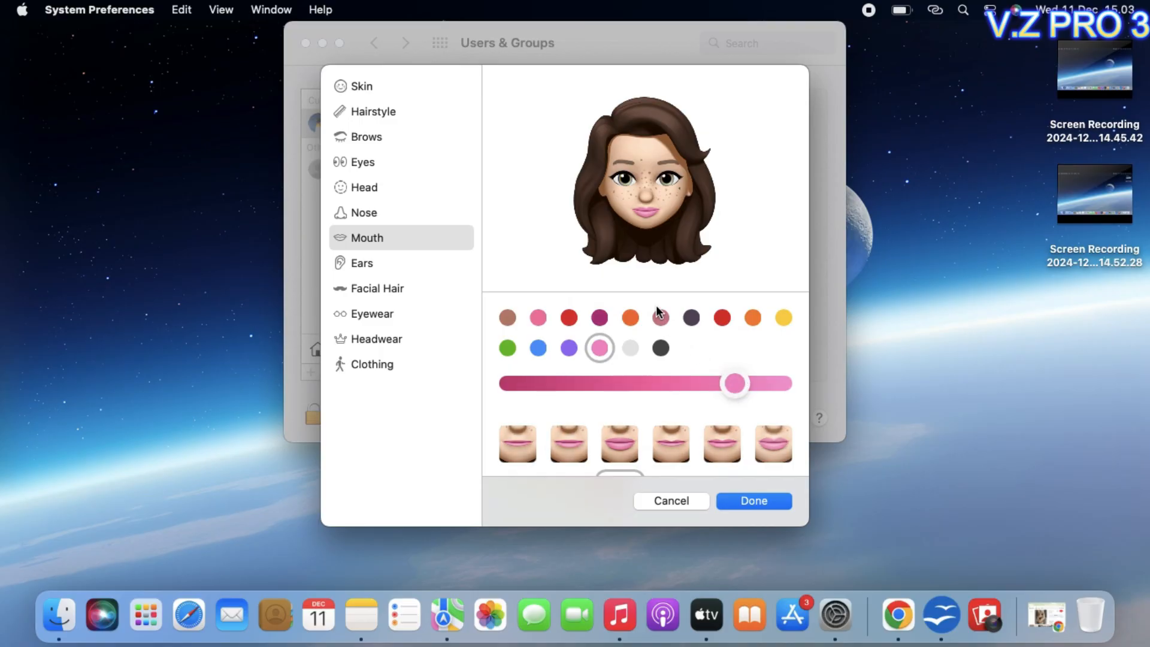
{"action": "left_click", "coordinate": [509, 318]}
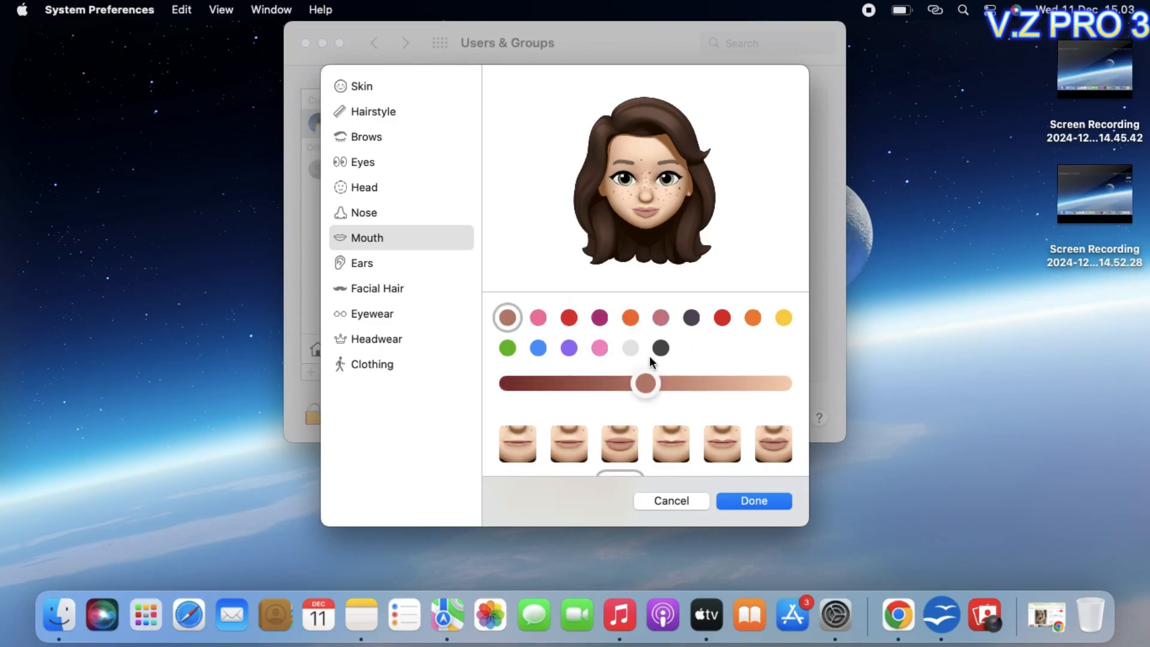
{"action": "left_click", "coordinate": [656, 315]}
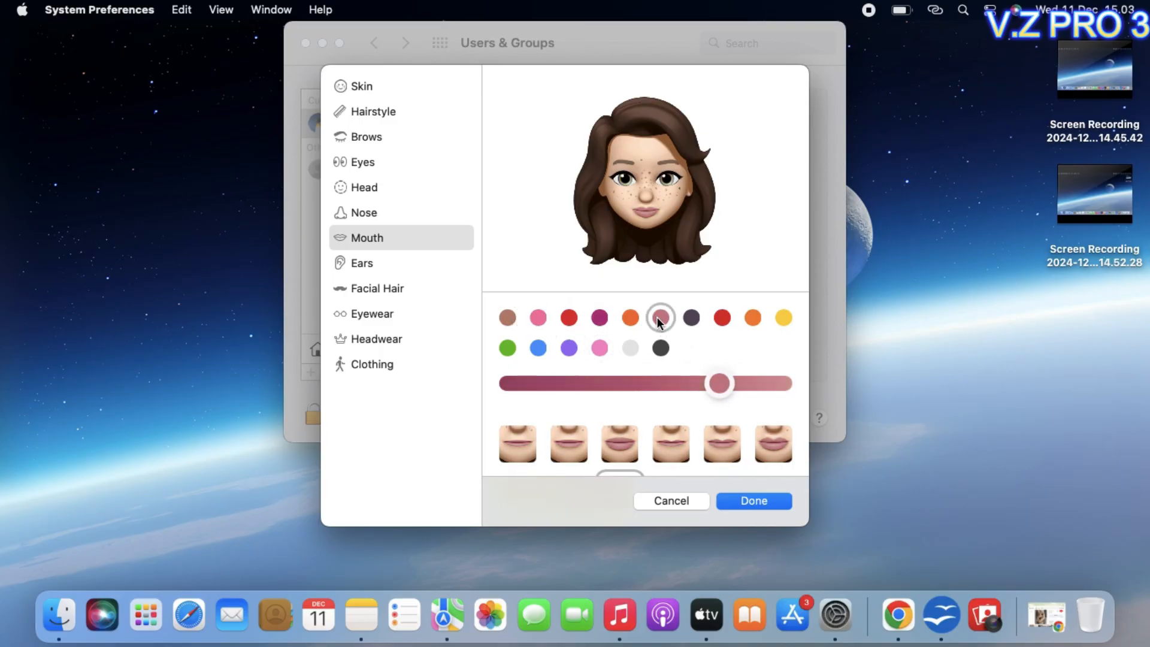
{"action": "mouse_move", "coordinate": [724, 379]}
{"action": "left_mouse_down"}
{"action": "mouse_move", "coordinate": [817, 385]}
{"action": "mouse_move", "coordinate": [761, 404]}
{"action": "mouse_move", "coordinate": [737, 376]}
{"action": "mouse_move", "coordinate": [700, 368]}
{"action": "mouse_move", "coordinate": [716, 378]}
{"action": "left_mouse_up"}
- Look over the tongue piercing, ear, earring, audio and facial hair options for the Memoji
{"action": "scroll", "coordinate": [565, 358], "scroll_direction": "down", "scroll_amount": 5}
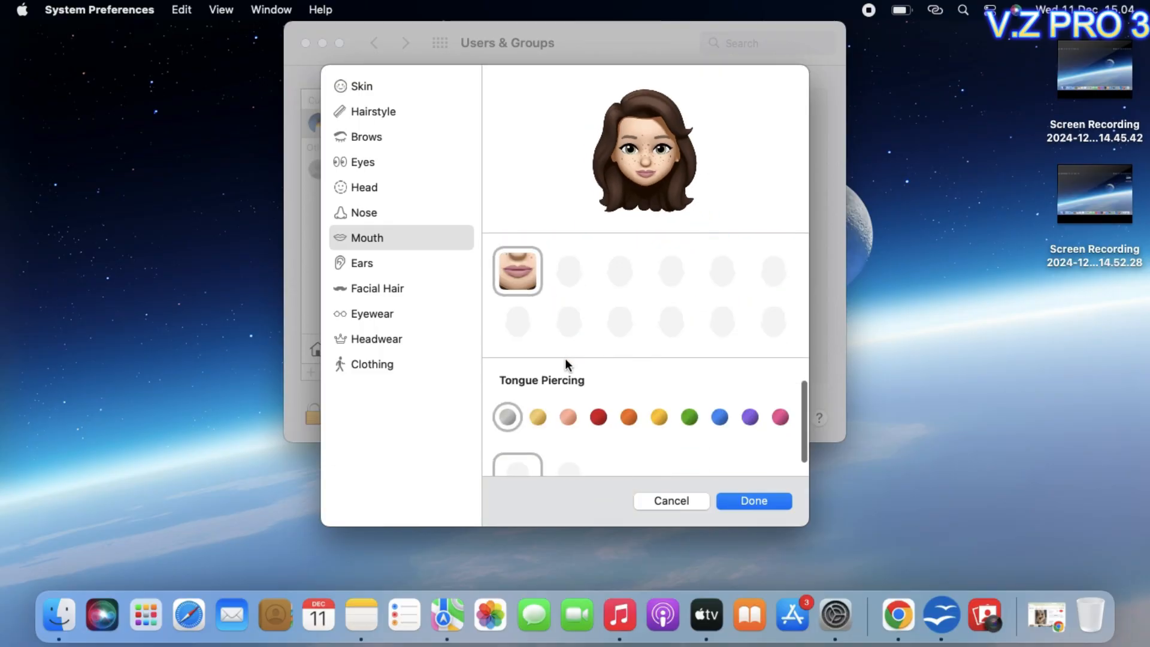
{"action": "left_click", "coordinate": [365, 264]}
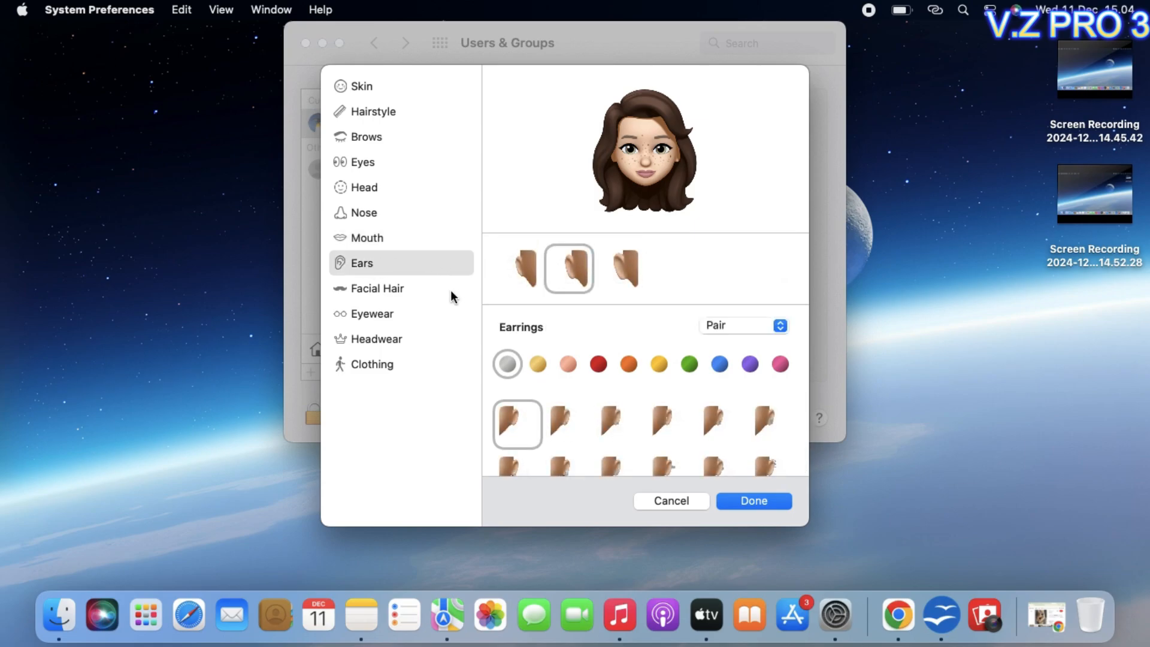
{"action": "scroll", "coordinate": [601, 293], "scroll_direction": "down", "scroll_amount": 5}
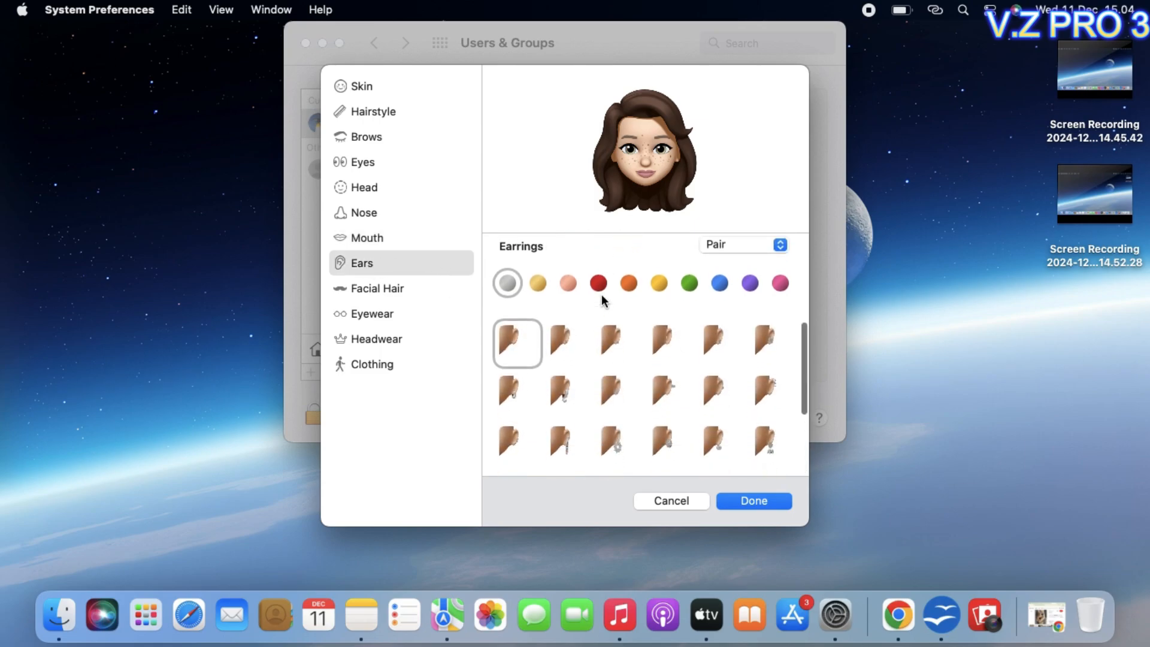
{"action": "scroll", "coordinate": [601, 293], "scroll_direction": "down", "scroll_amount": 5}
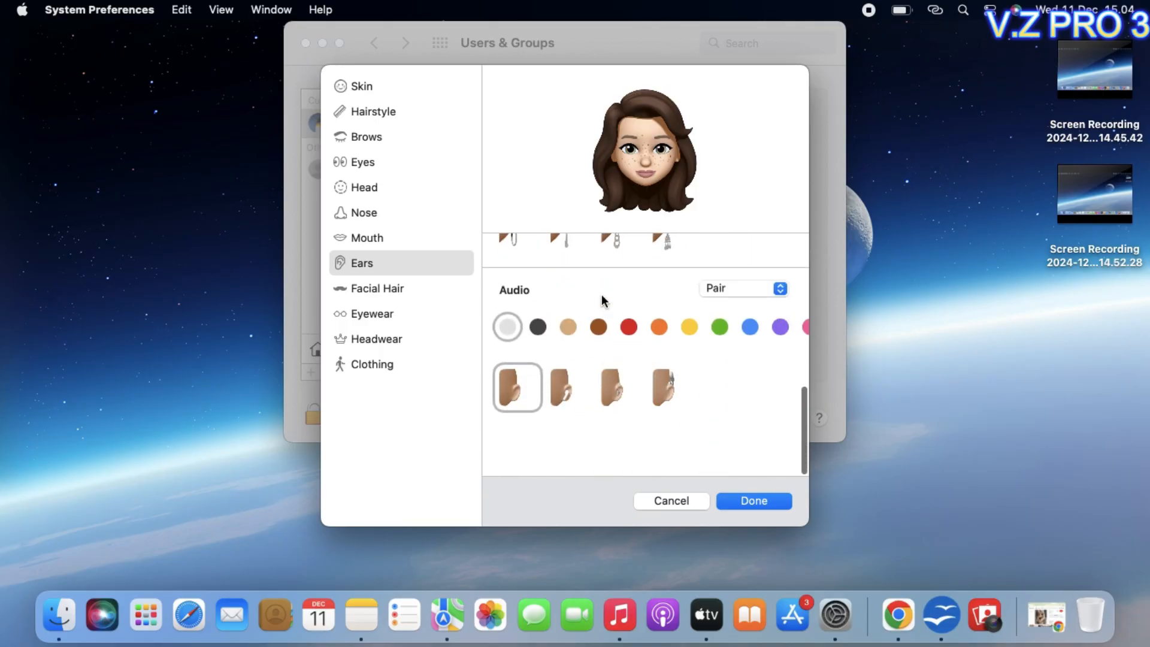
{"action": "left_click", "coordinate": [397, 289]}
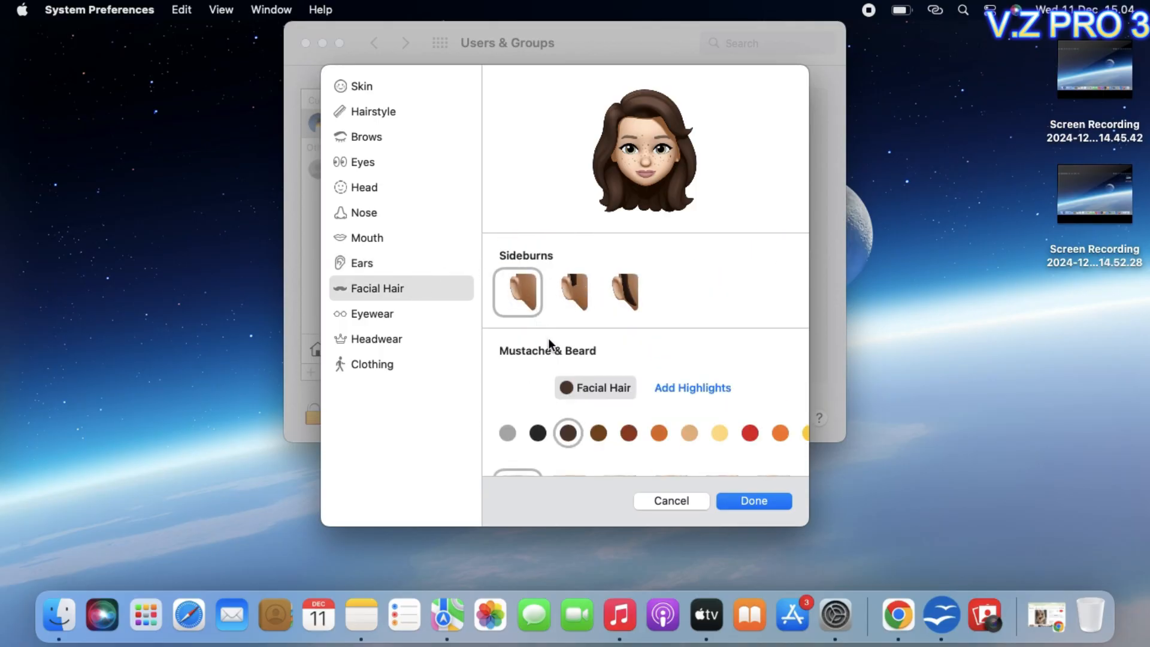
{"action": "scroll", "coordinate": [548, 338], "scroll_direction": "down", "scroll_amount": 8}
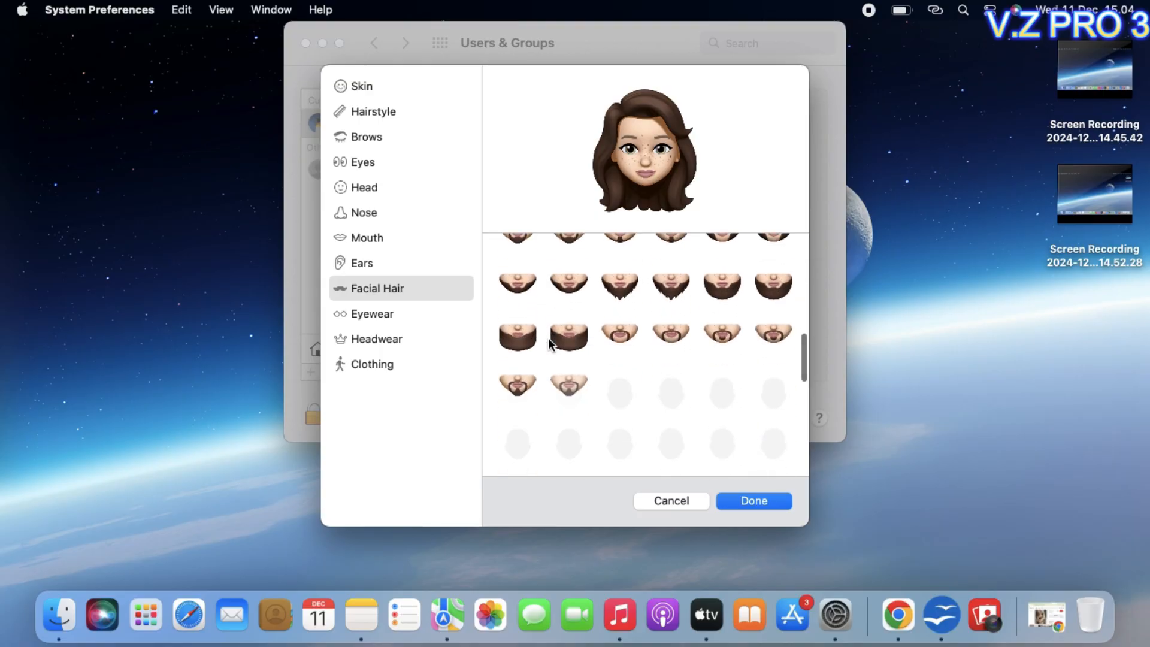
{"action": "scroll", "coordinate": [549, 342], "scroll_direction": "down", "scroll_amount": 6}
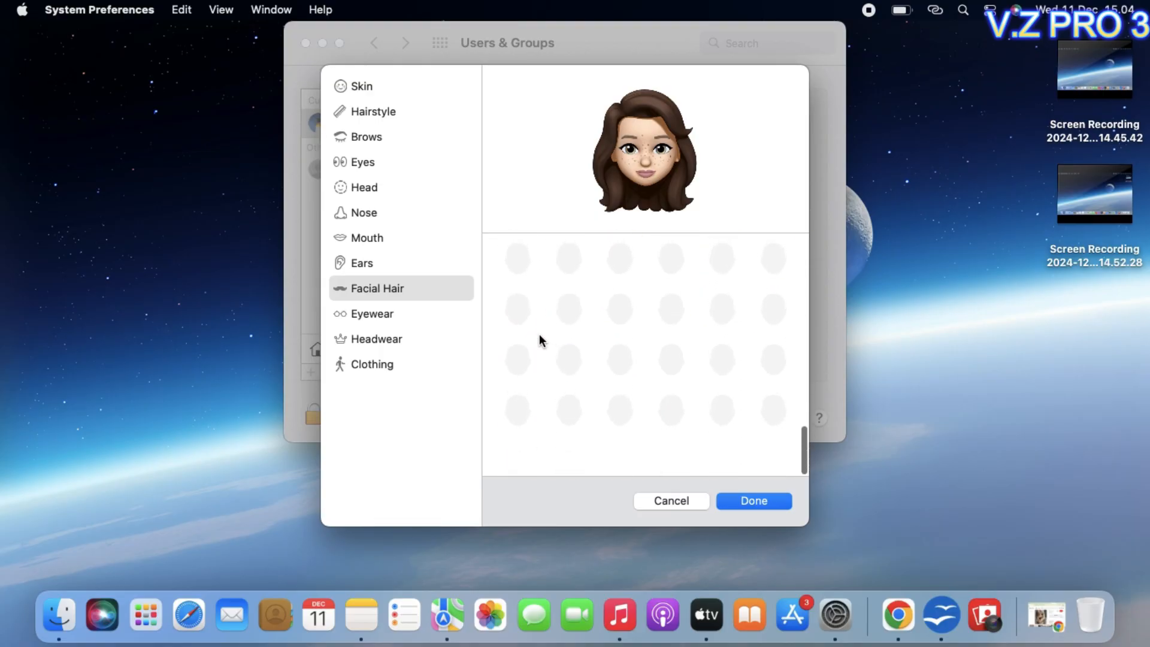
- Try several dark glasses frames from the first row of the eyewear options on the Memoji
{"action": "left_click", "coordinate": [378, 313]}
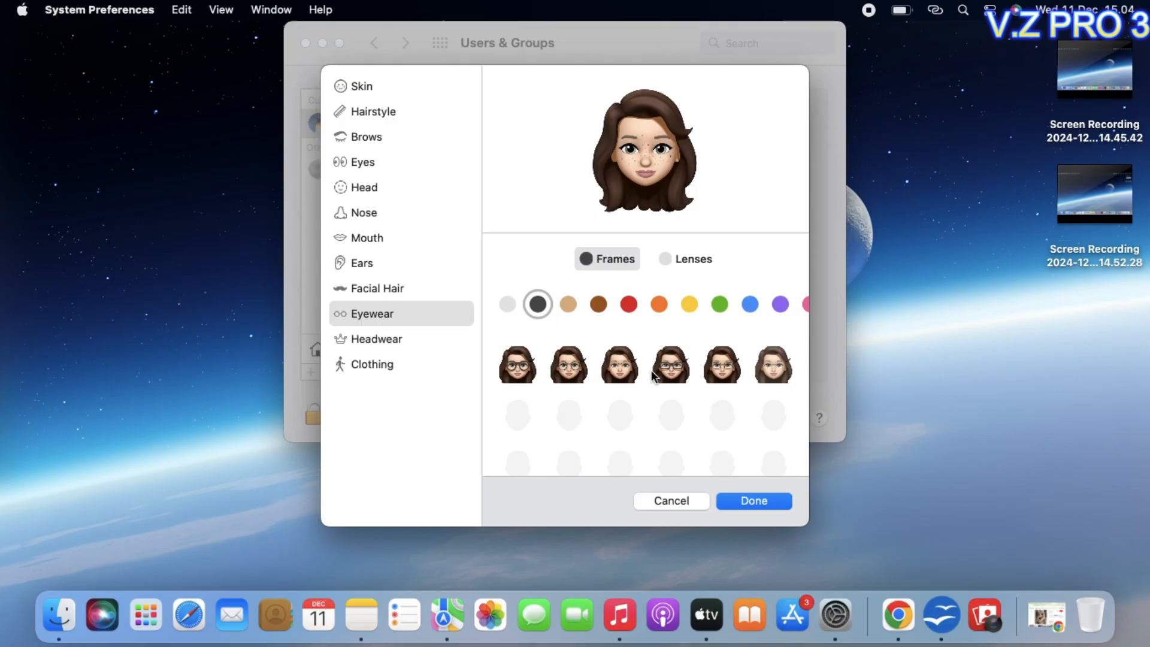
{"action": "left_click", "coordinate": [522, 372]}
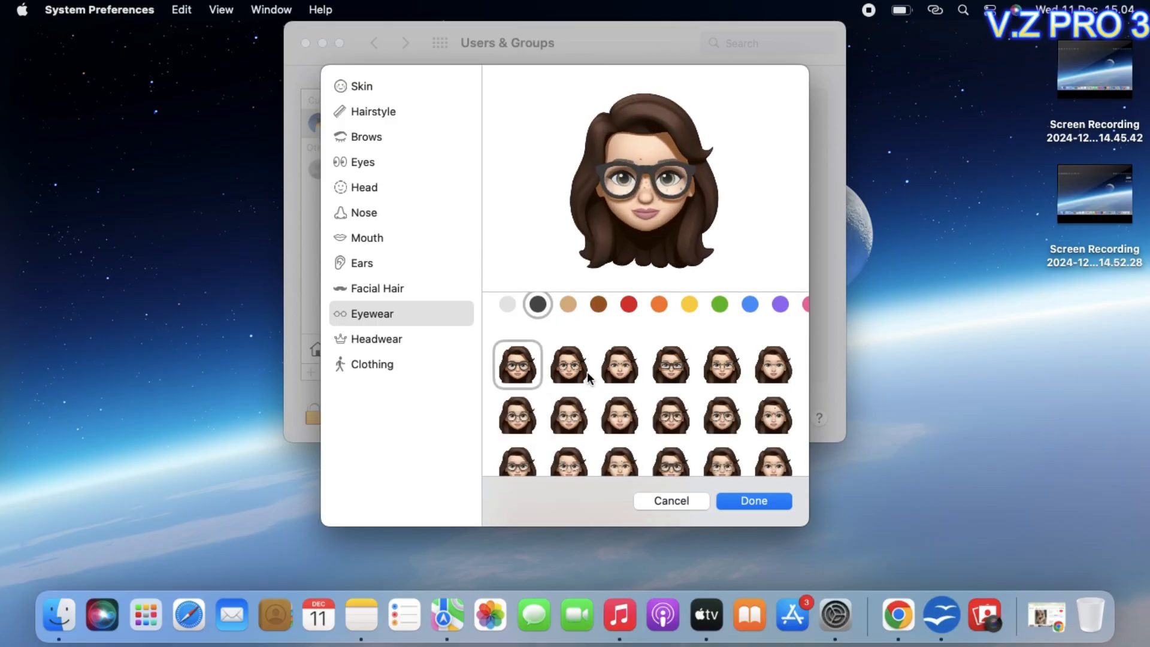
{"action": "left_click", "coordinate": [586, 374]}
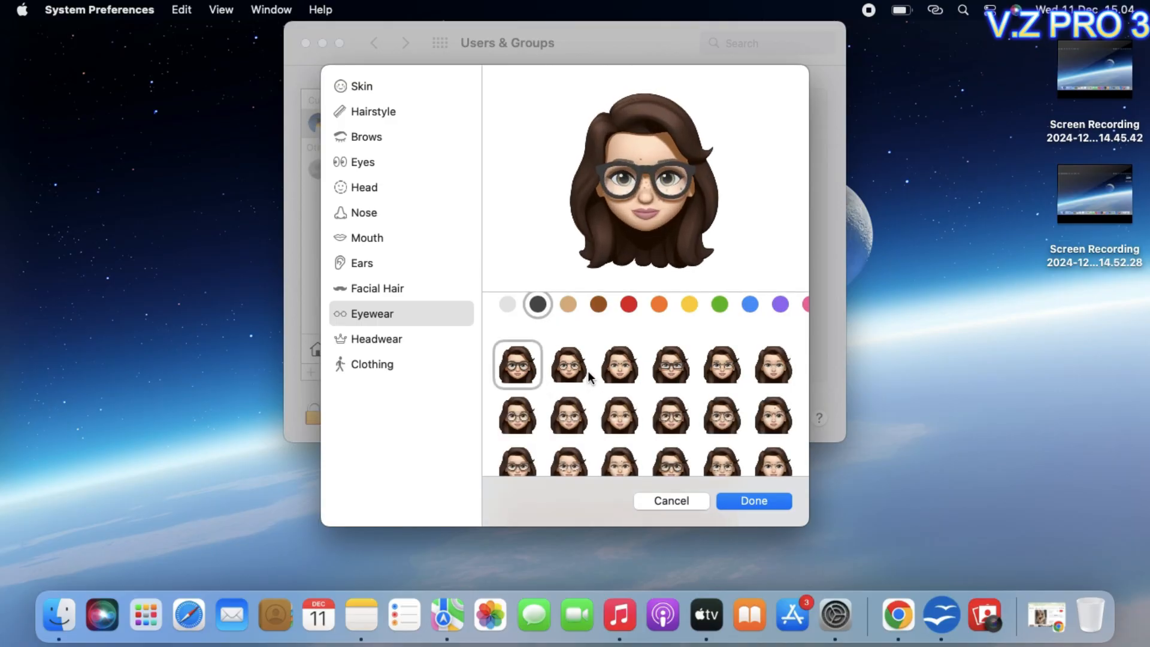
{"action": "left_click", "coordinate": [635, 361]}
{"action": "left_click", "coordinate": [691, 350]}
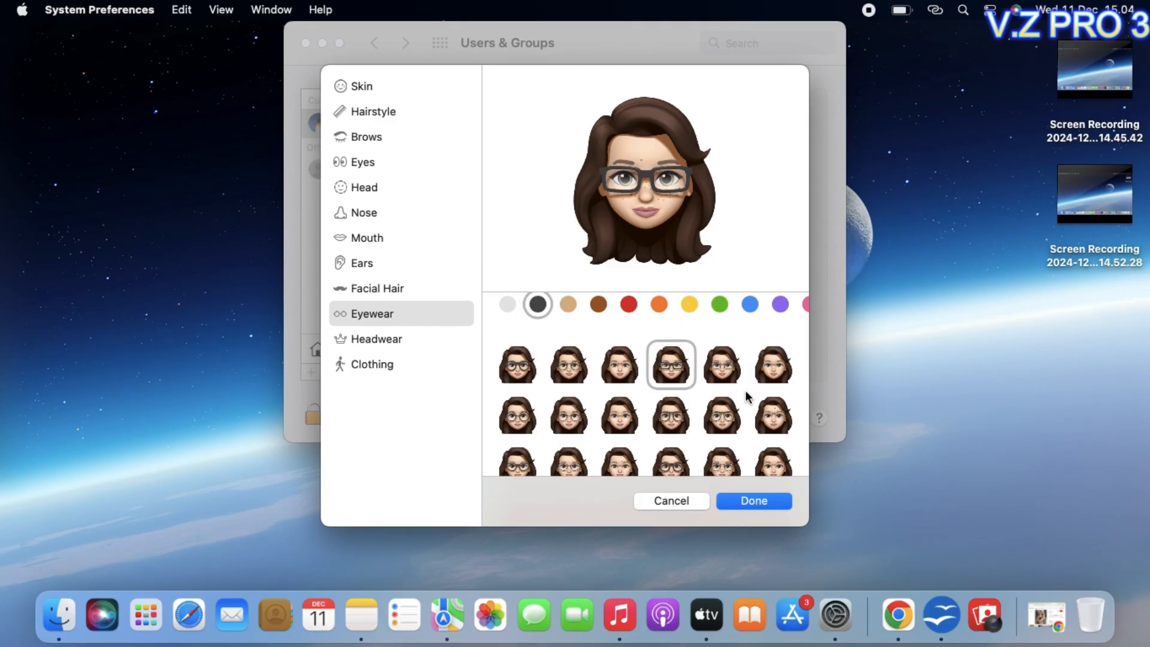
- Compare glasses frames from the third row on the Memoji and apply the second style in the fifth row
{"action": "scroll", "coordinate": [746, 367], "scroll_direction": "down", "scroll_amount": 3}
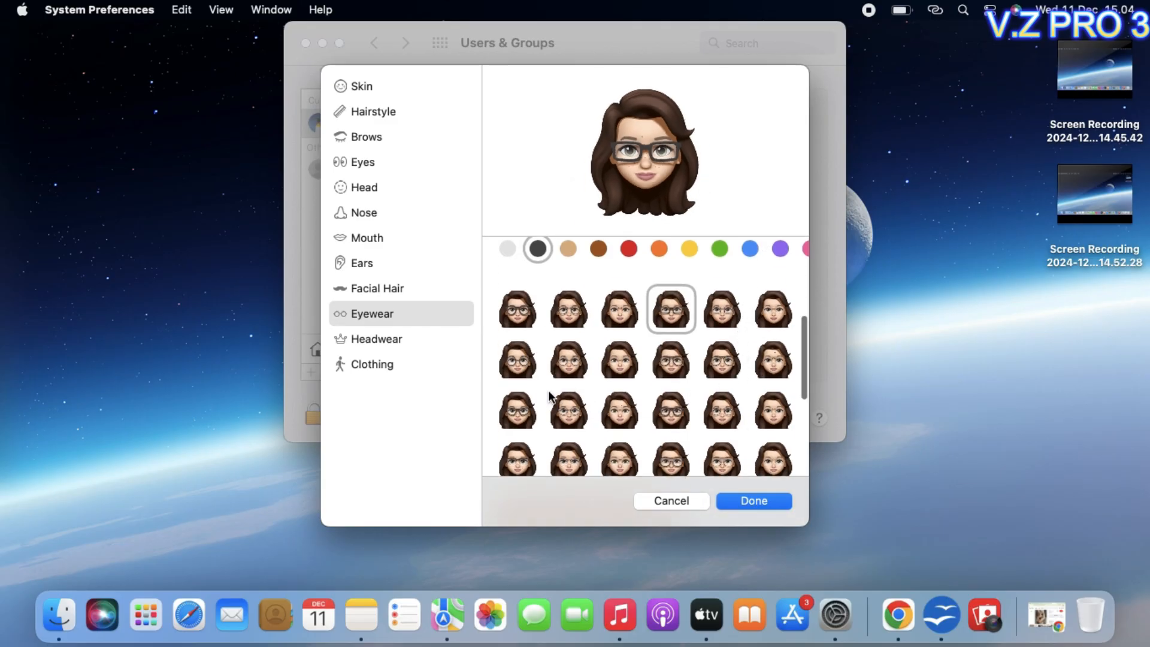
{"action": "left_click", "coordinate": [522, 377]}
{"action": "left_click", "coordinate": [527, 418]}
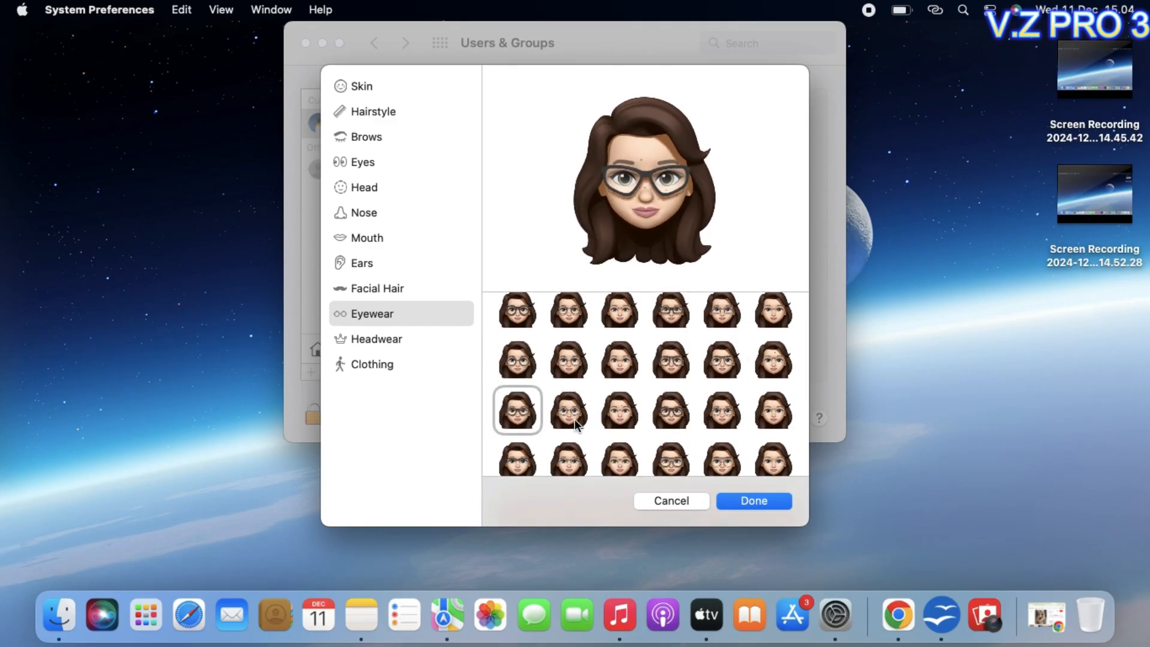
{"action": "left_click", "coordinate": [585, 425]}
{"action": "left_click", "coordinate": [620, 417]}
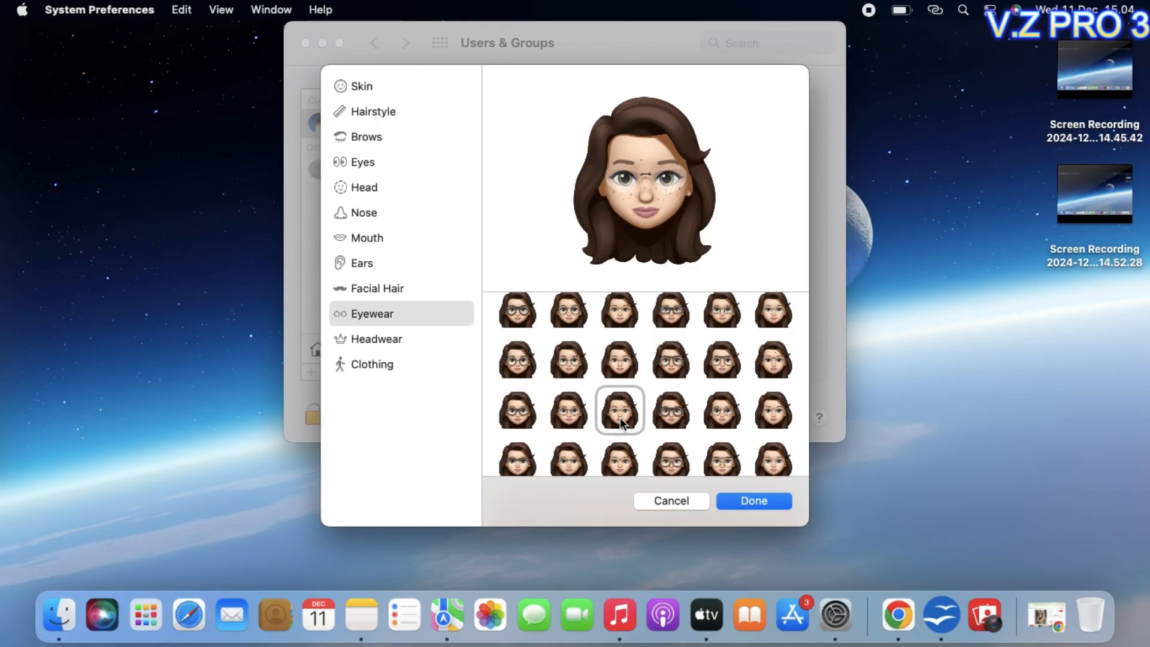
{"action": "left_click", "coordinate": [672, 419]}
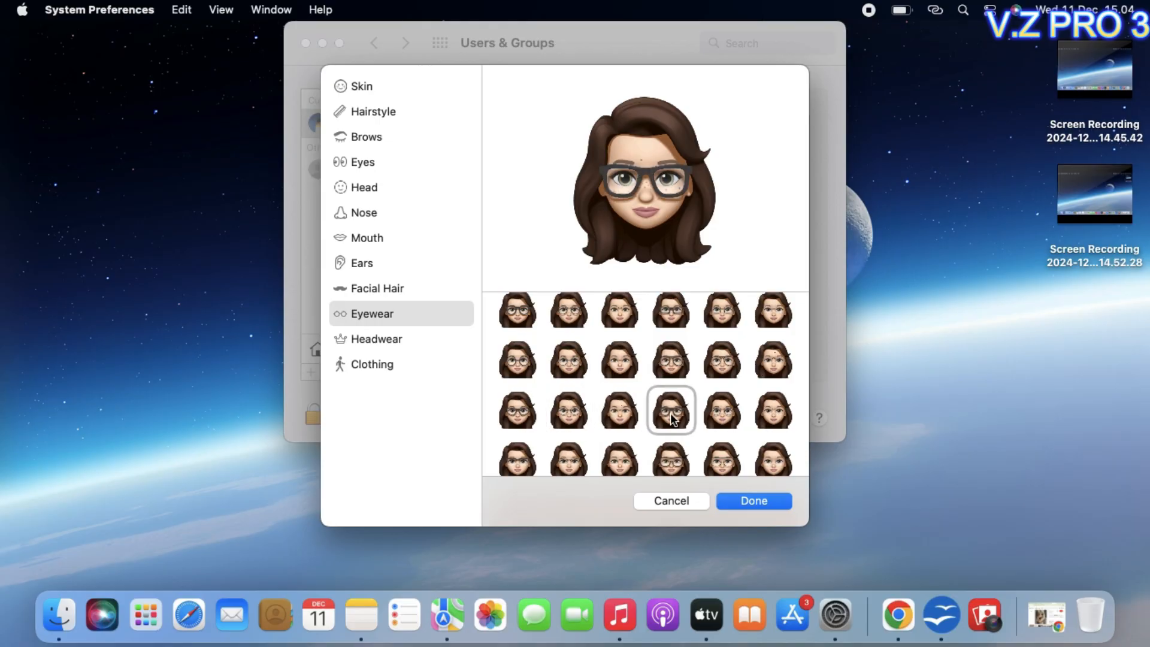
{"action": "left_click", "coordinate": [618, 416]}
{"action": "scroll", "coordinate": [728, 427], "scroll_direction": "down", "scroll_amount": 2}
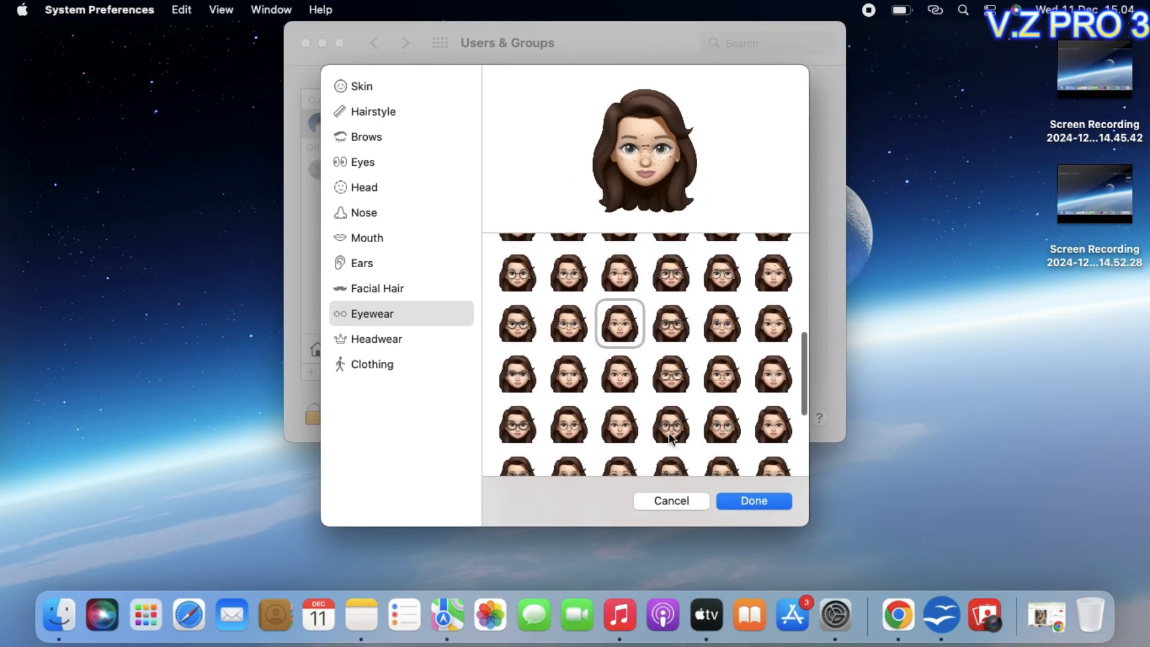
{"action": "left_click", "coordinate": [619, 430]}
{"action": "left_click", "coordinate": [588, 428]}
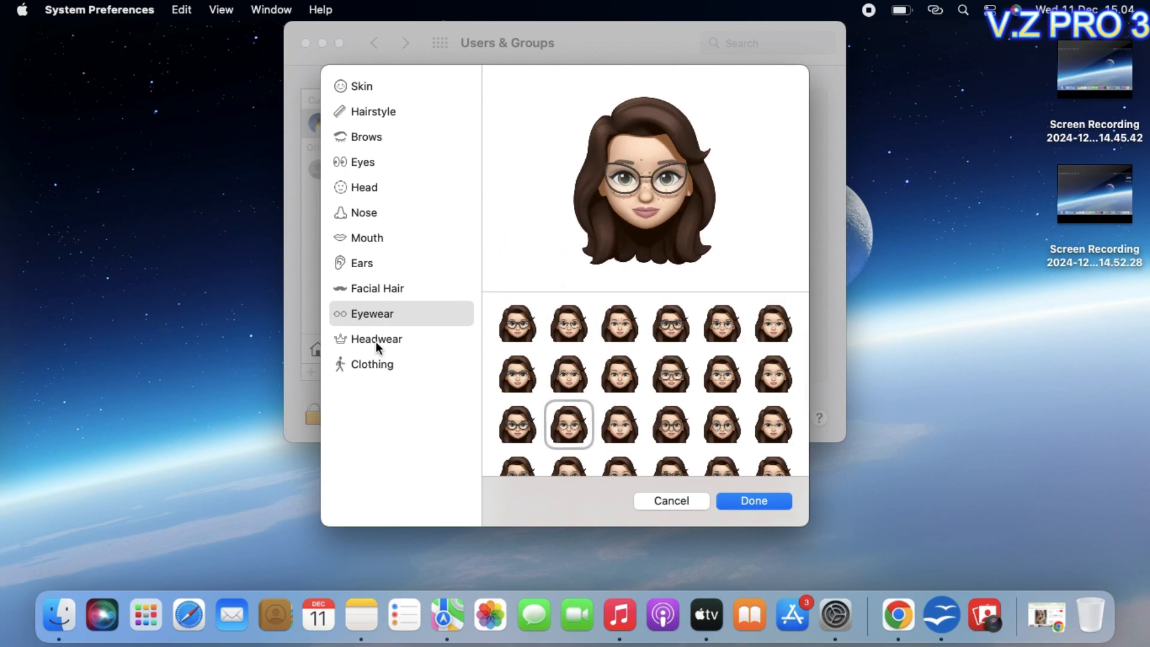
- Try the black eye patch color on the Memoji and restore the white one
{"action": "scroll", "coordinate": [530, 346], "scroll_direction": "down", "scroll_amount": 5}
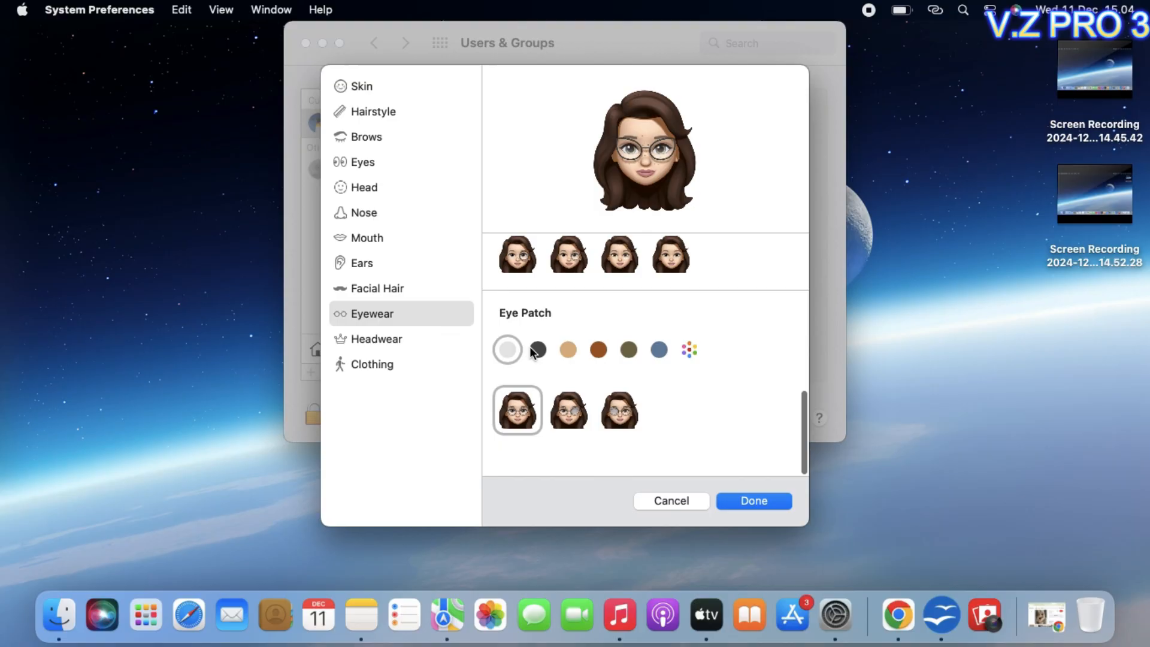
{"action": "left_click", "coordinate": [536, 348]}
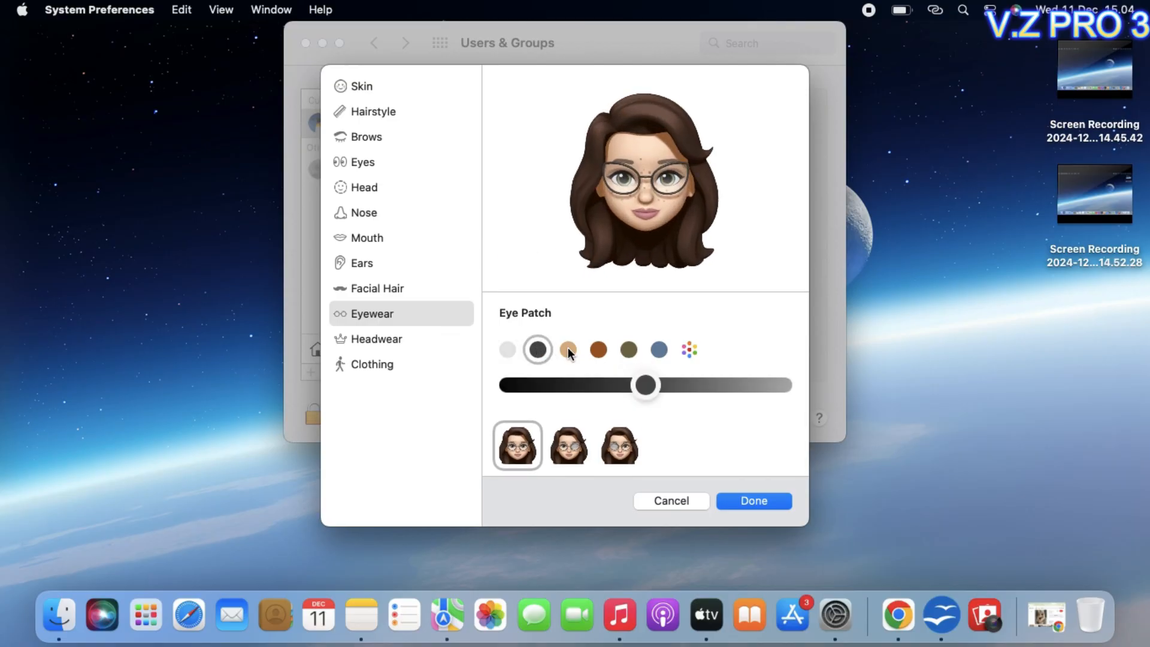
{"action": "left_click", "coordinate": [509, 350]}
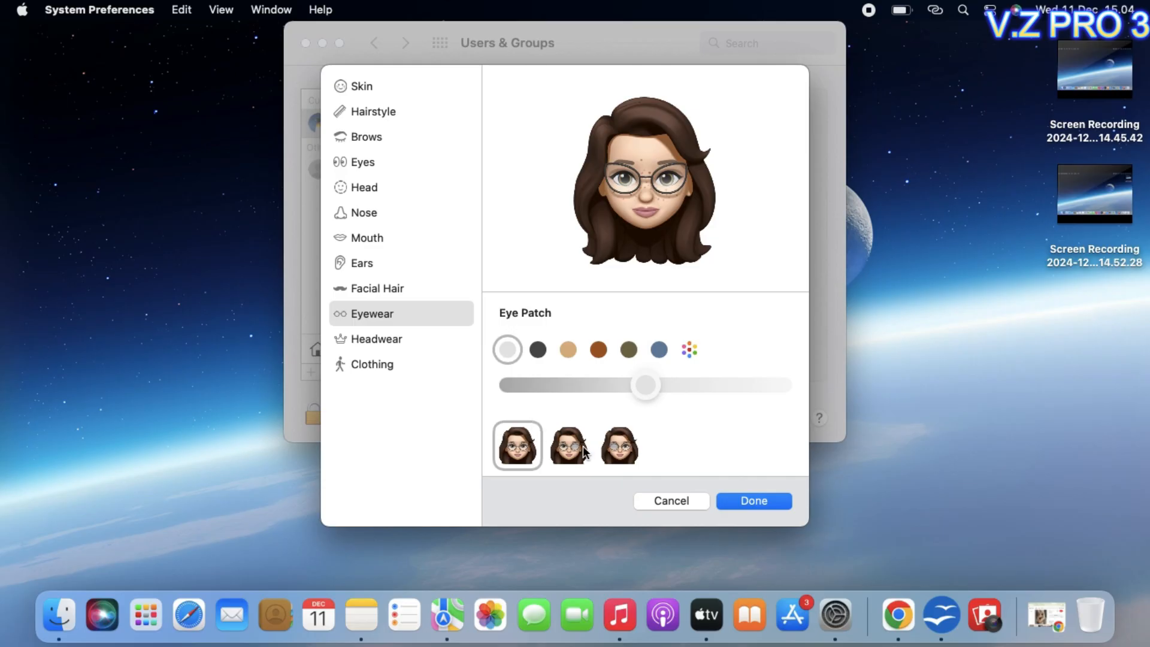
- Try the second headwear style on the Memoji, restore no headwear and look over the remaining headwear and face covering options
{"action": "left_click", "coordinate": [410, 337]}
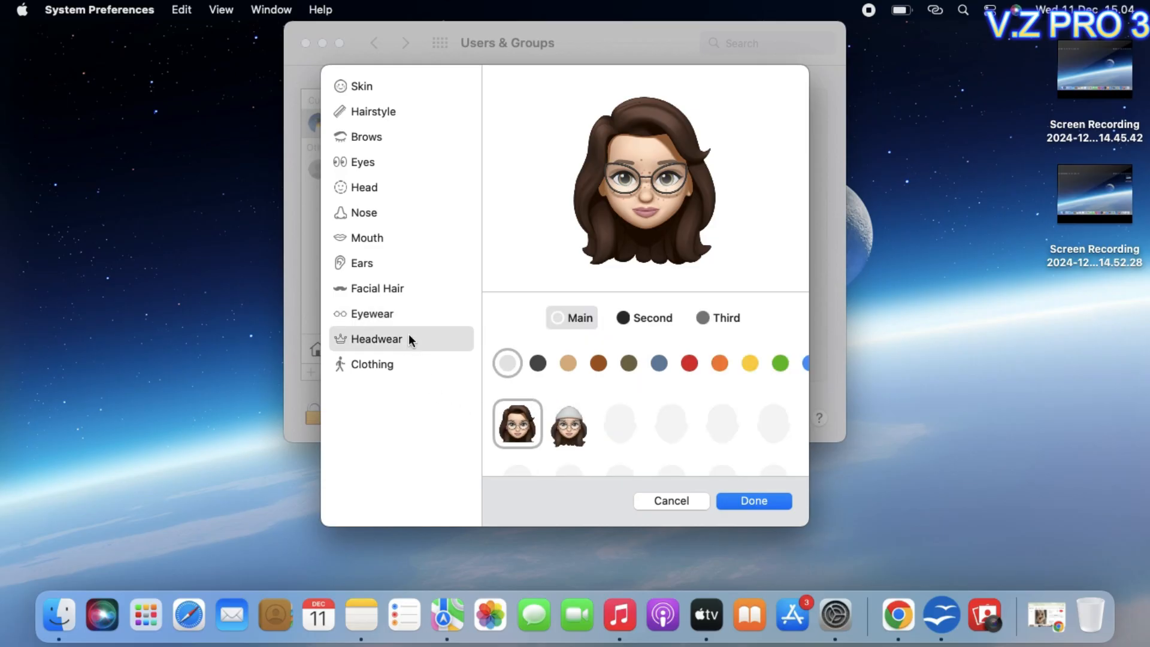
{"action": "left_click", "coordinate": [589, 422]}
{"action": "left_click", "coordinate": [497, 420]}
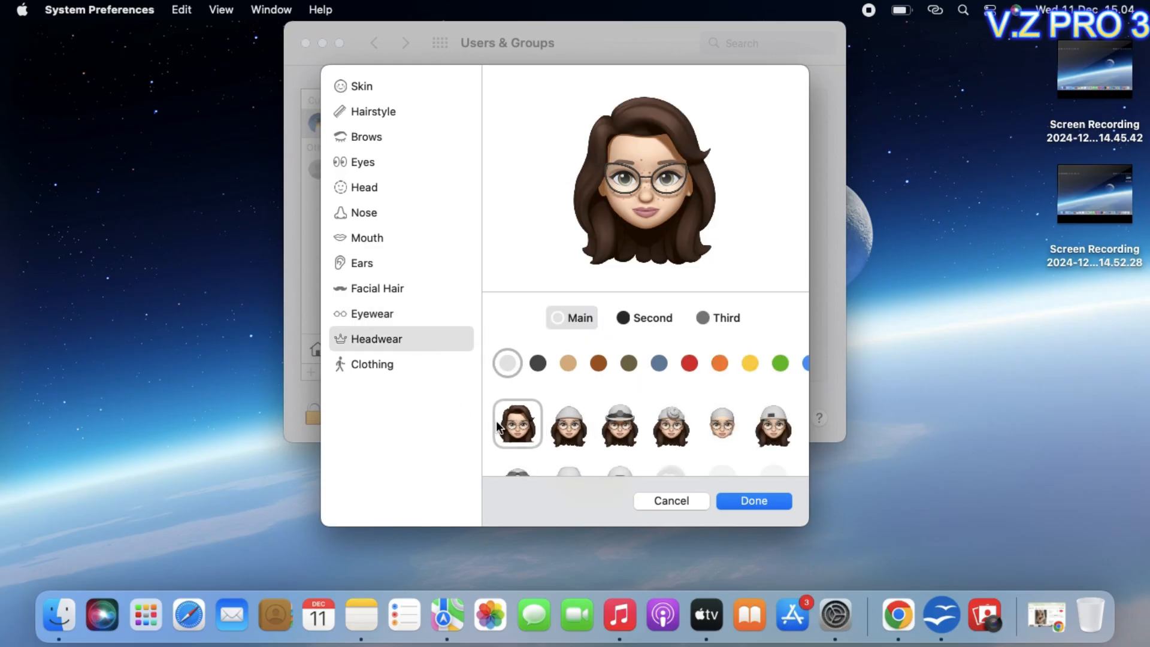
{"action": "scroll", "coordinate": [638, 437], "scroll_direction": "down", "scroll_amount": 5}
{"action": "scroll", "coordinate": [639, 441], "scroll_direction": "down", "scroll_amount": 3}
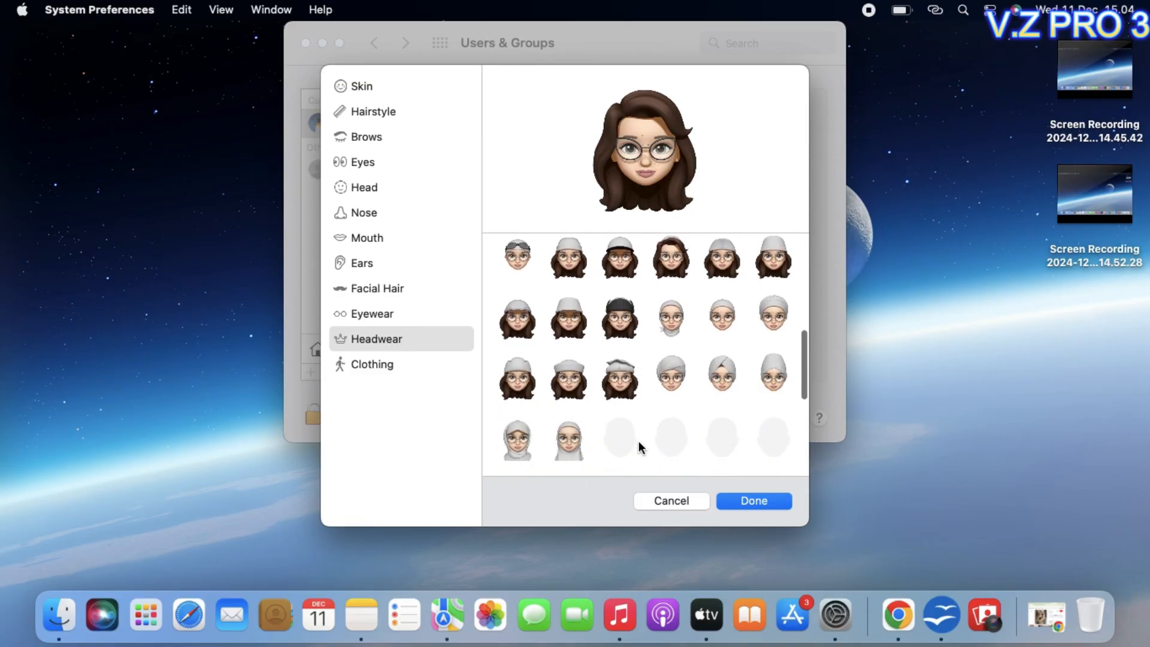
{"action": "scroll", "coordinate": [587, 417], "scroll_direction": "down", "scroll_amount": 5}
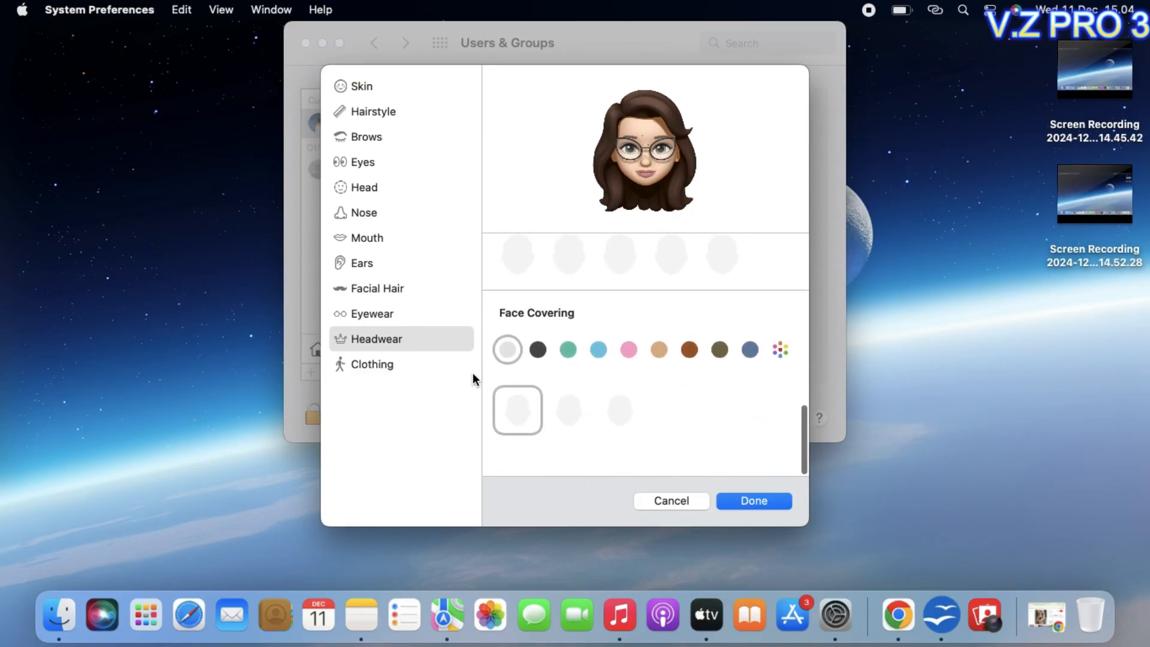
- Try the vertically striped top from the first clothing row on the Memoji and look over the remaining clothing styles
{"action": "left_click", "coordinate": [390, 364]}
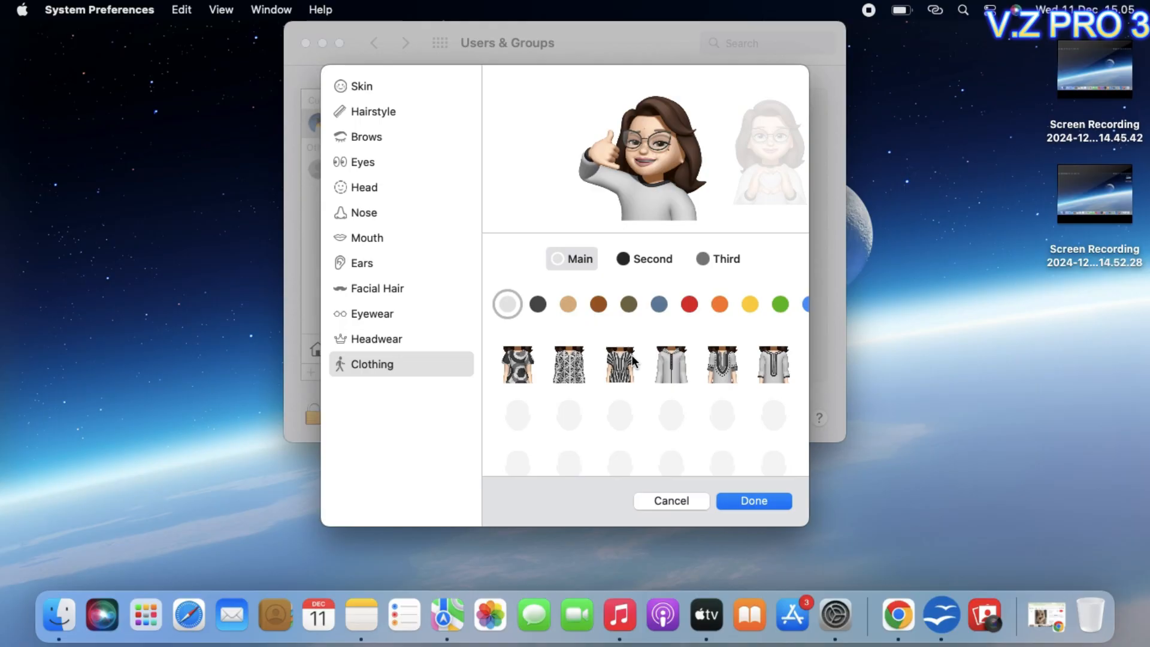
{"action": "left_click", "coordinate": [632, 355]}
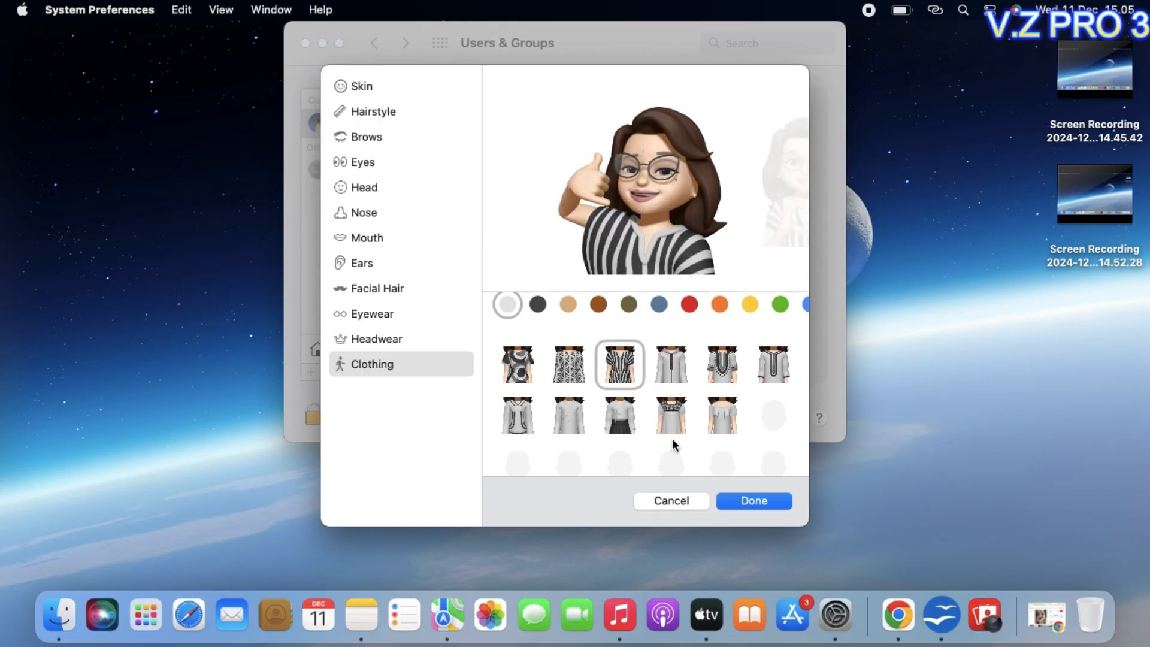
{"action": "scroll", "coordinate": [672, 443], "scroll_direction": "down", "scroll_amount": 4}
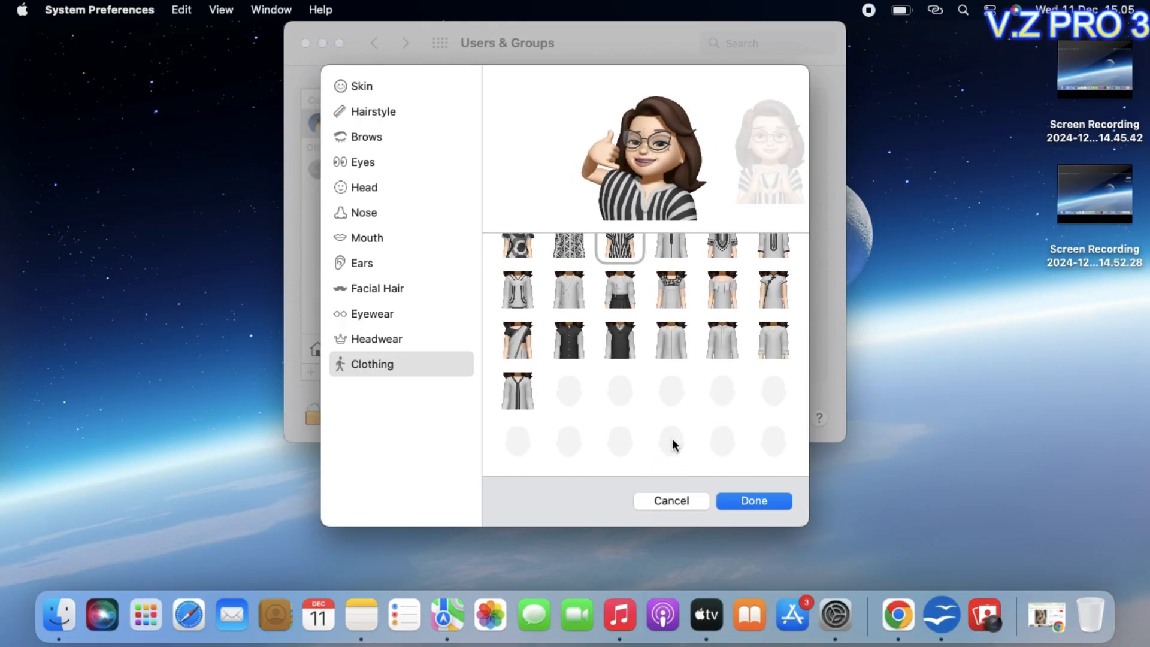
{"action": "scroll", "coordinate": [672, 441], "scroll_direction": "down", "scroll_amount": 2}
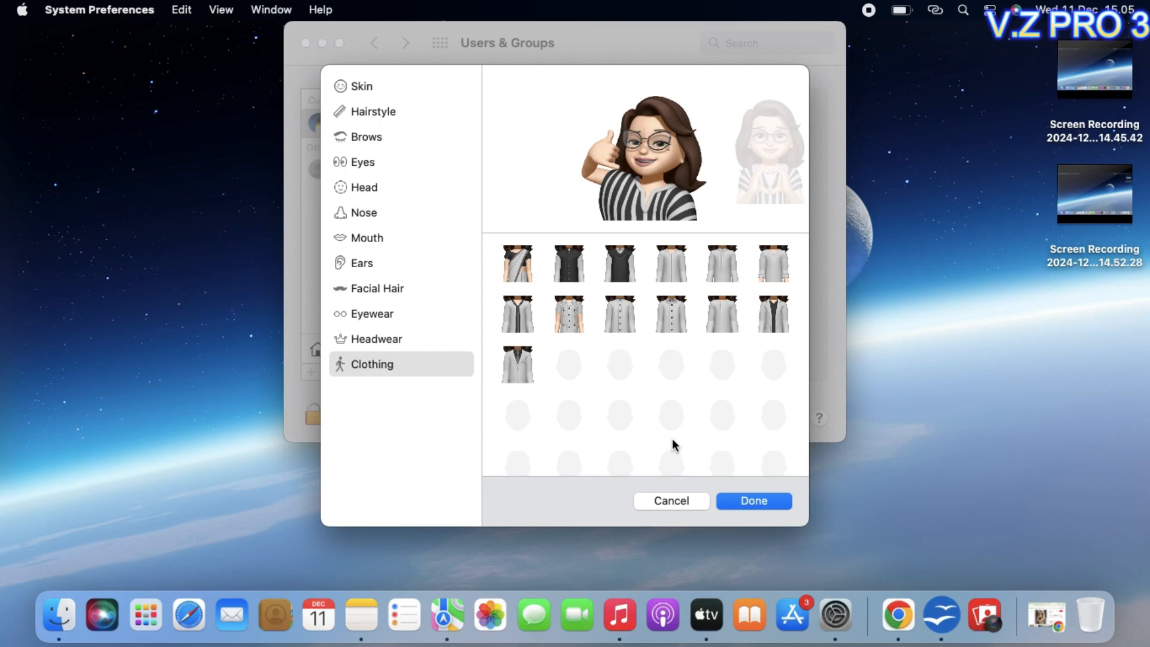
{"action": "scroll", "coordinate": [672, 442], "scroll_direction": "down", "scroll_amount": 2}
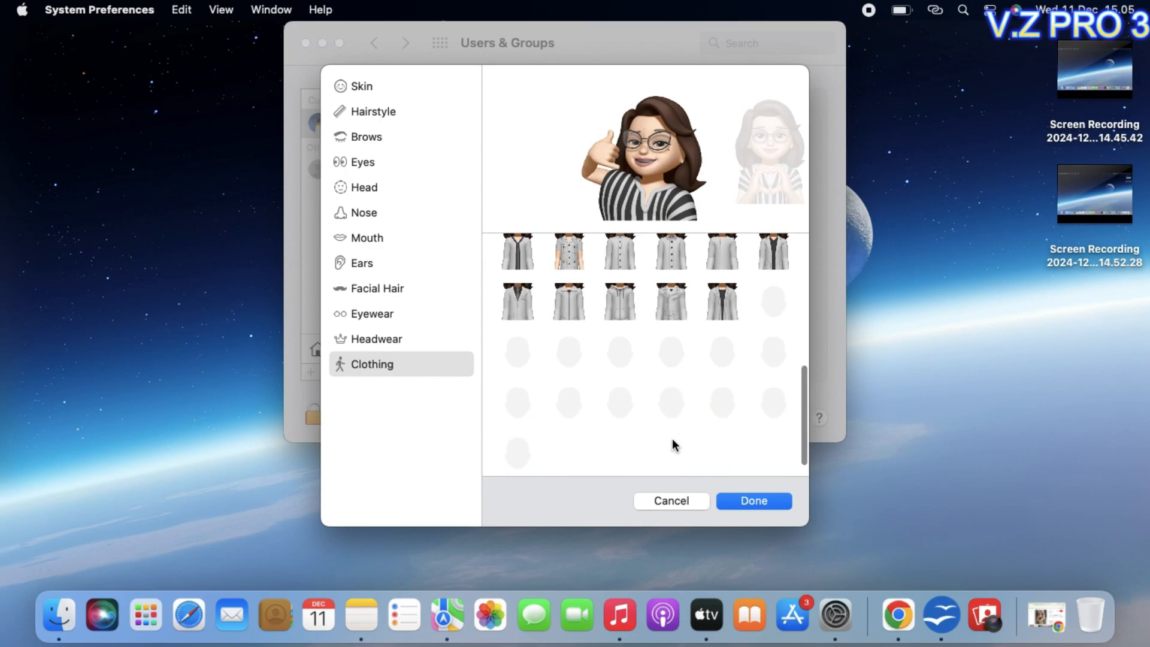
{"action": "scroll", "coordinate": [672, 440], "scroll_direction": "down", "scroll_amount": 2}
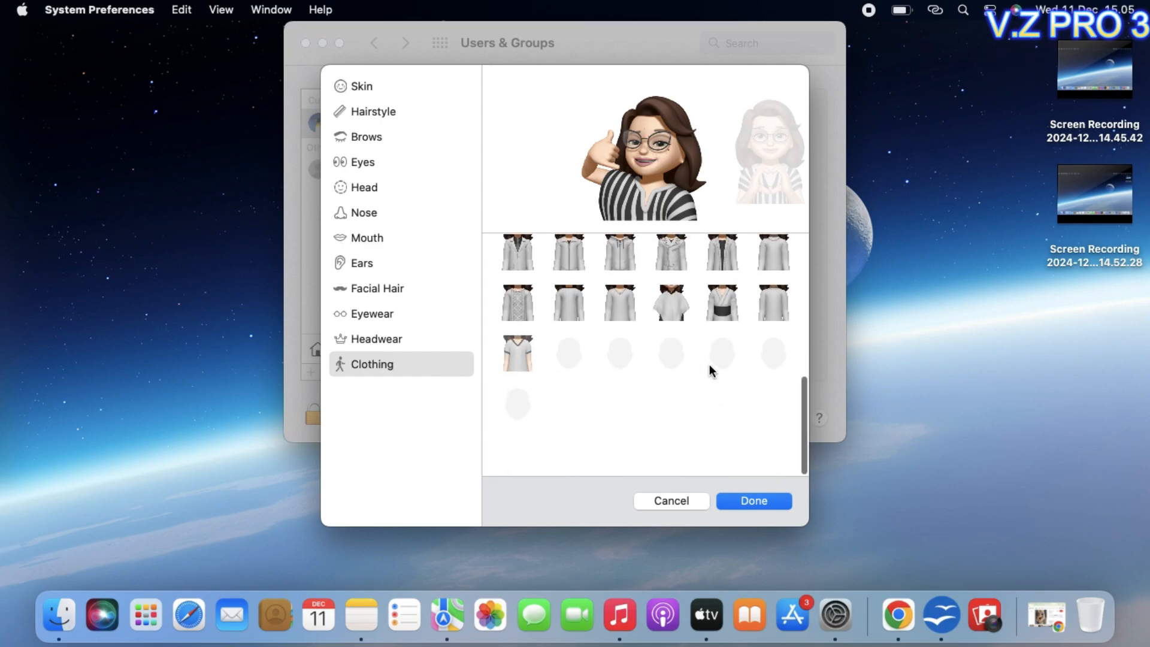
{"action": "scroll", "coordinate": [709, 365], "scroll_direction": "up", "scroll_amount": 15}
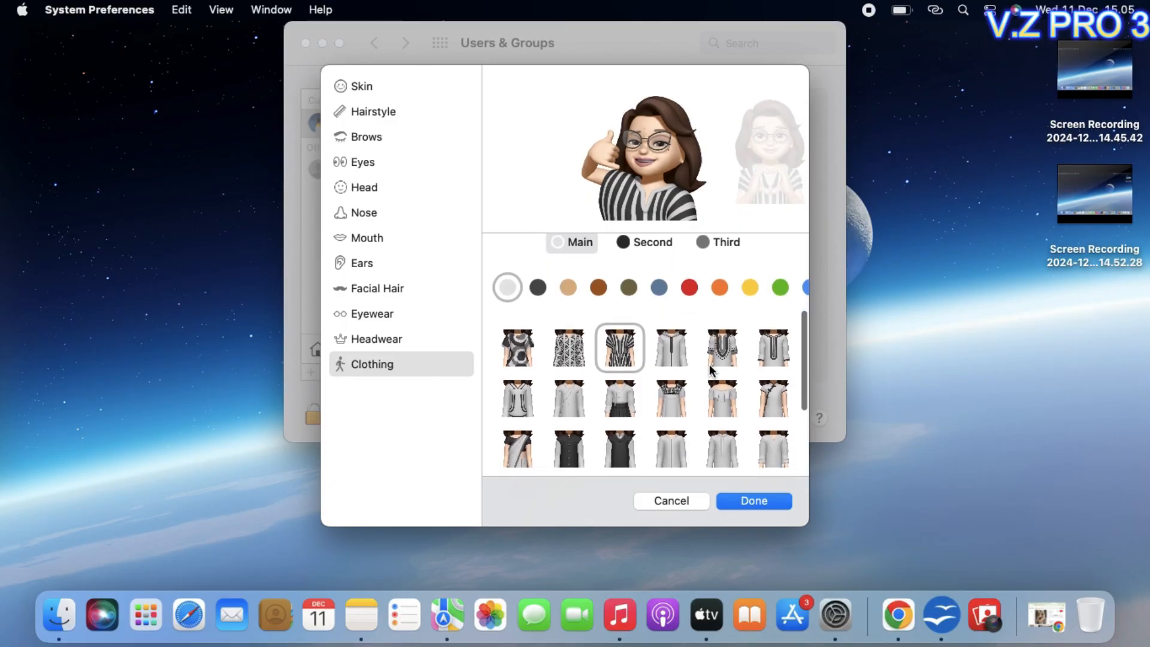
- Try the third top in the second clothing row and the last top with dark sleeves on the Memoji
{"action": "left_click", "coordinate": [620, 395]}
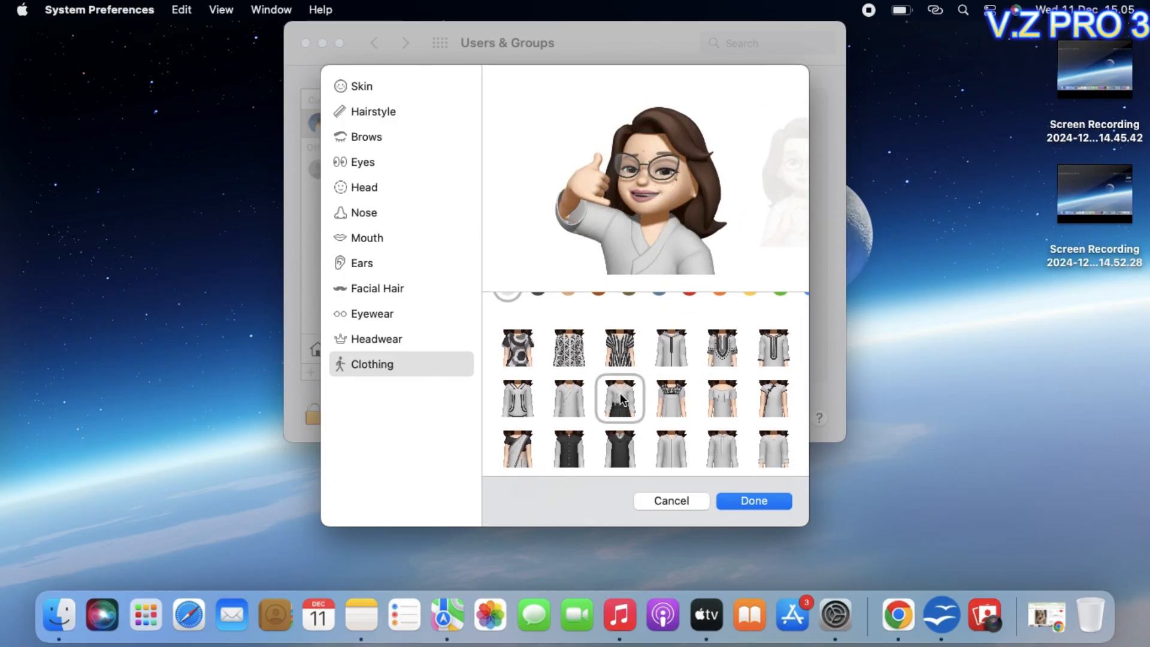
{"action": "scroll", "coordinate": [621, 396], "scroll_direction": "down", "scroll_amount": 1}
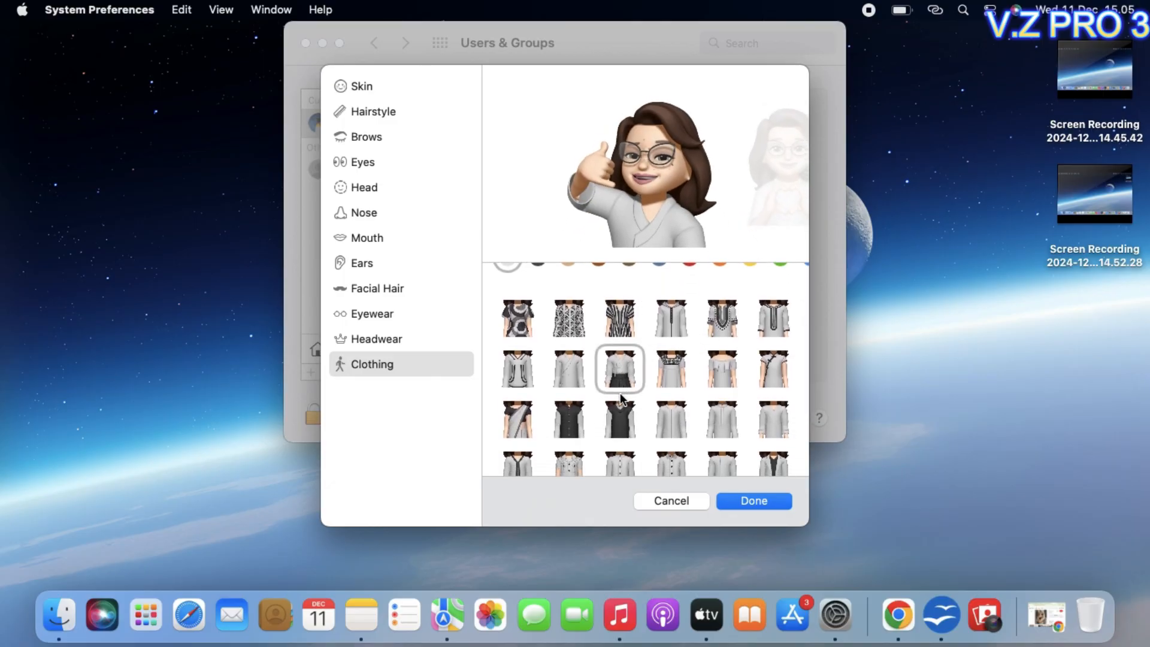
{"action": "scroll", "coordinate": [775, 374], "scroll_direction": "down", "scroll_amount": 10}
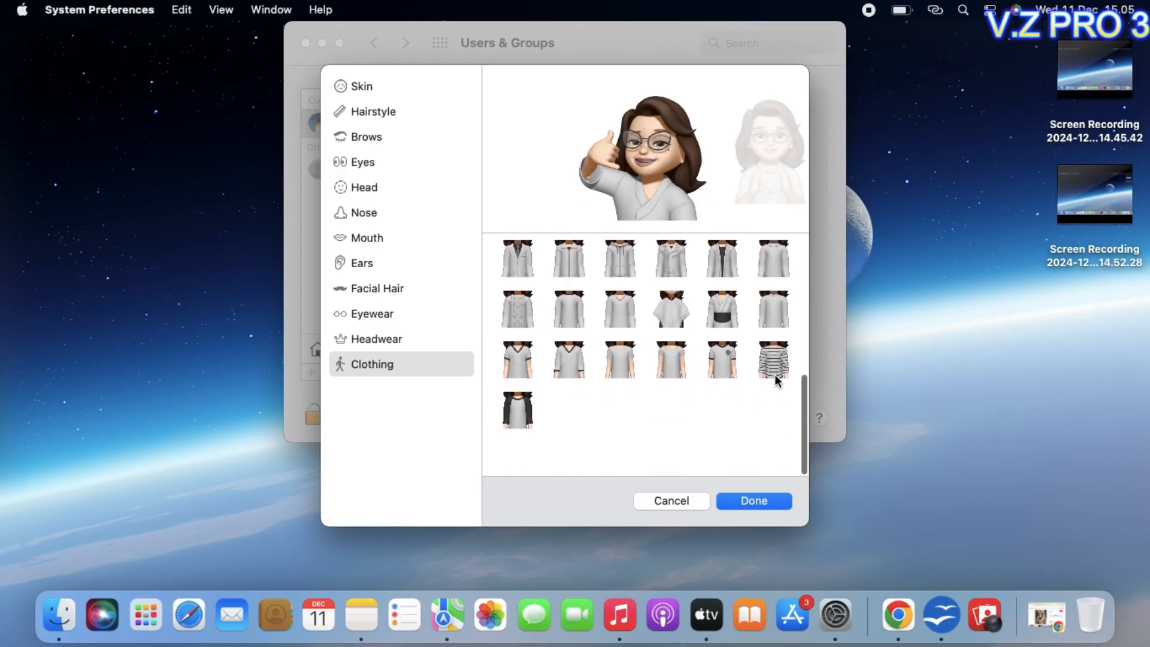
{"action": "left_click", "coordinate": [539, 436]}
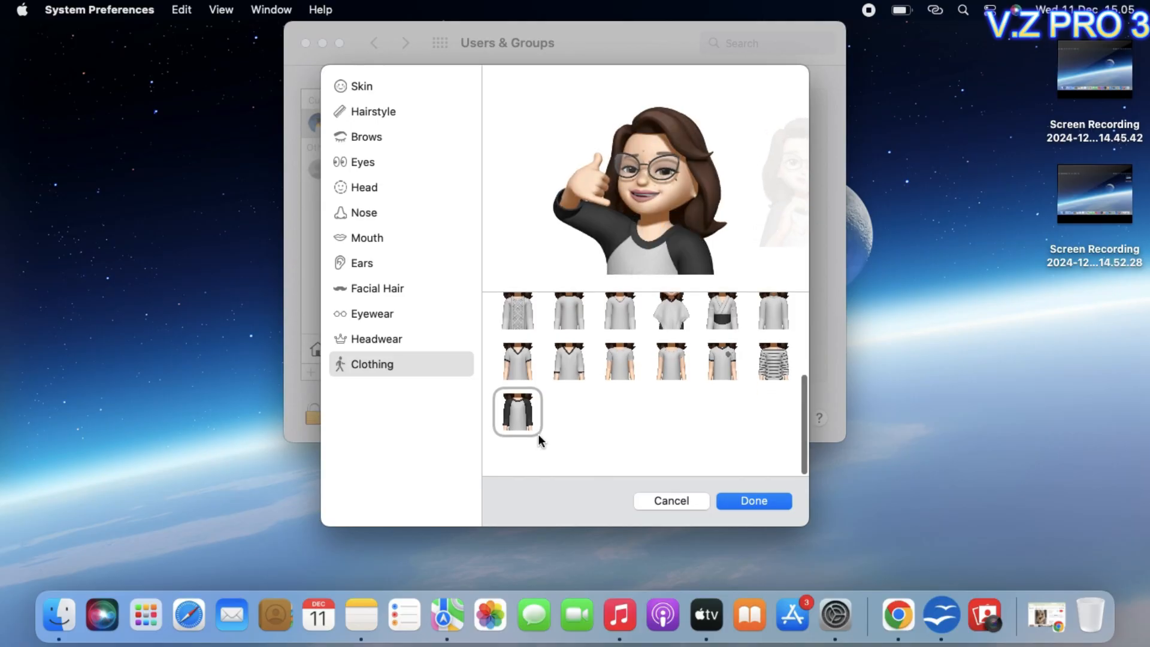
{"action": "scroll", "coordinate": [538, 434], "scroll_direction": "up", "scroll_amount": 10}
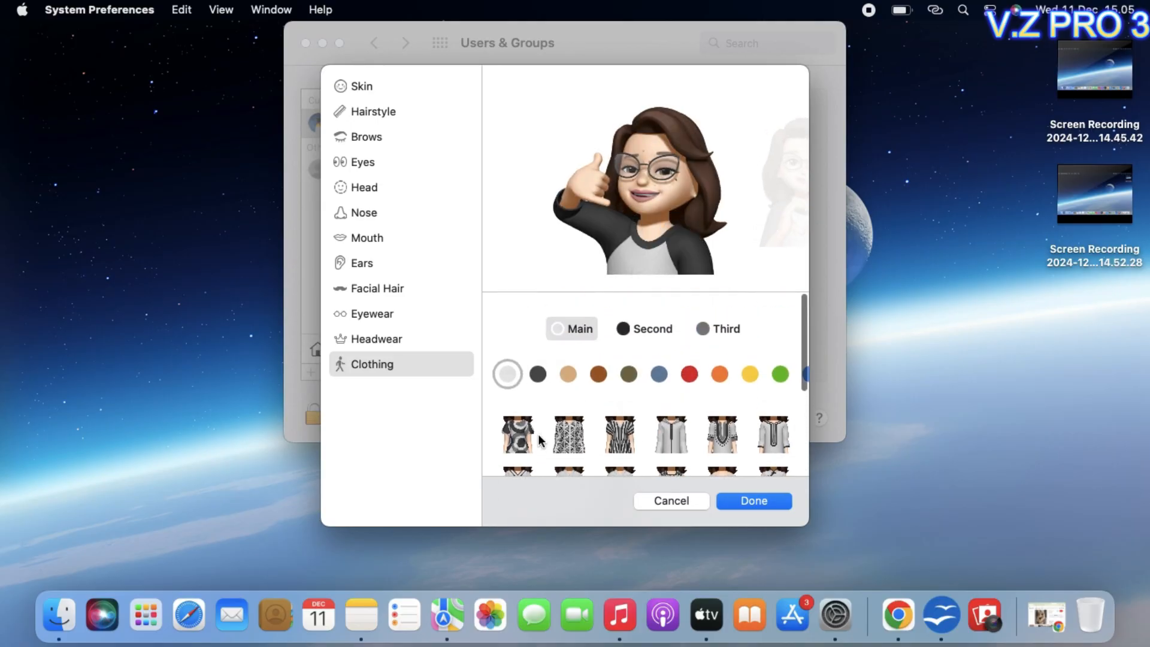
- Dress the Memoji in the first patterned top of the first clothing row, keeping the white main color, and finish editing it
{"action": "left_click", "coordinate": [640, 315]}
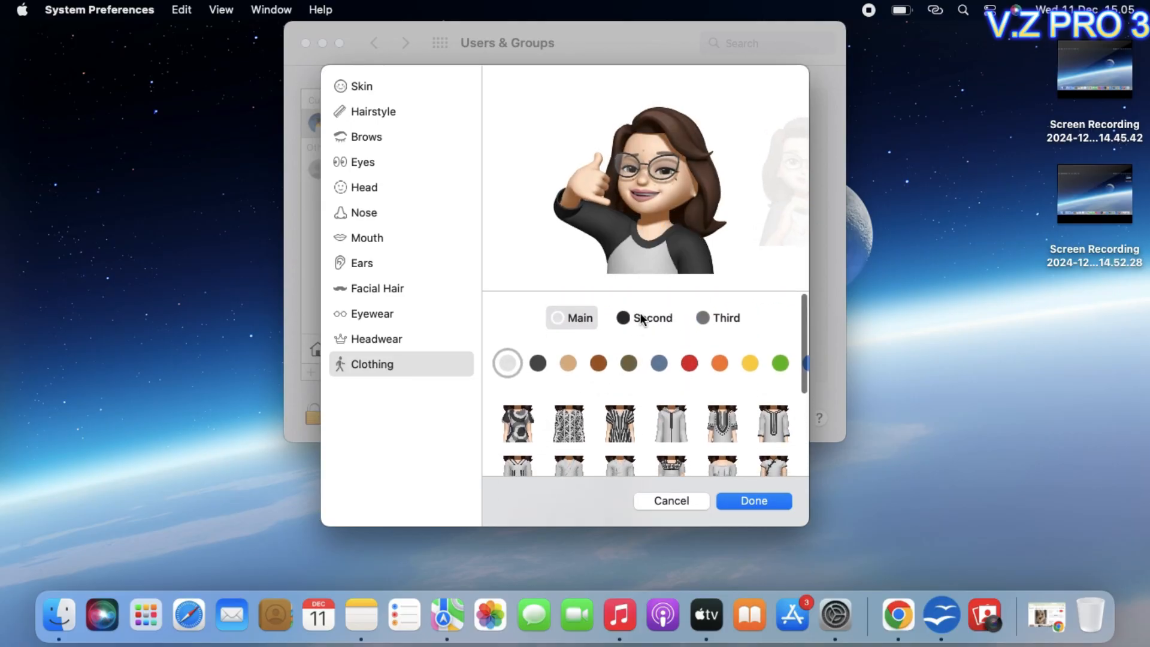
{"action": "left_click", "coordinate": [710, 318]}
{"action": "left_click", "coordinate": [566, 317]}
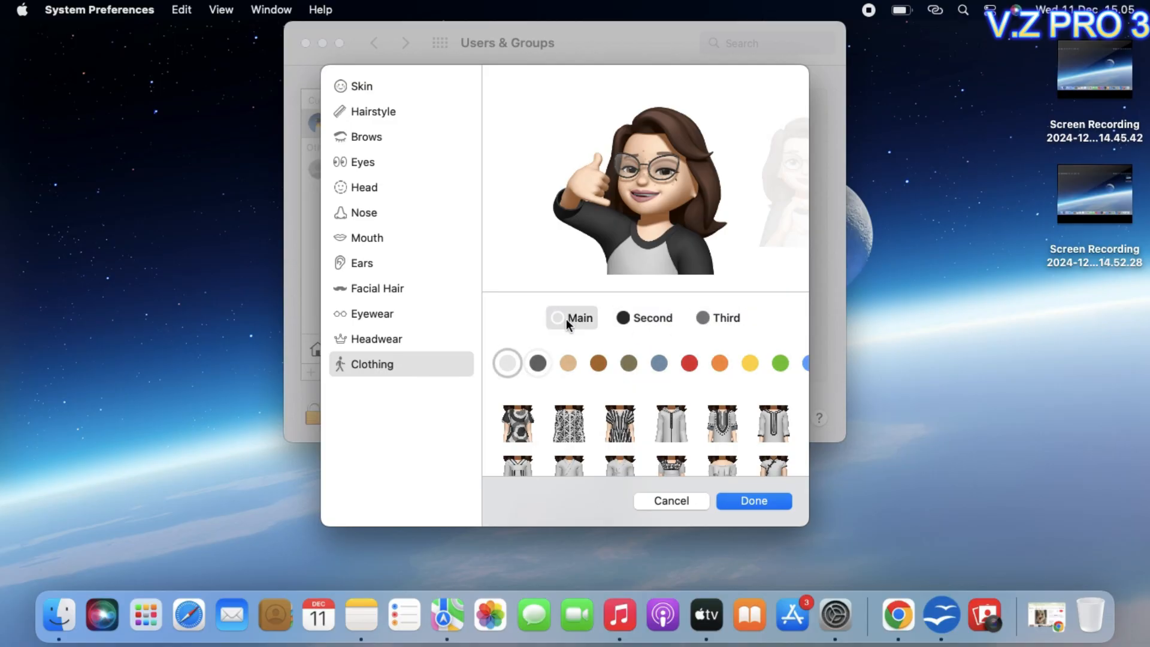
{"action": "left_click", "coordinate": [509, 426]}
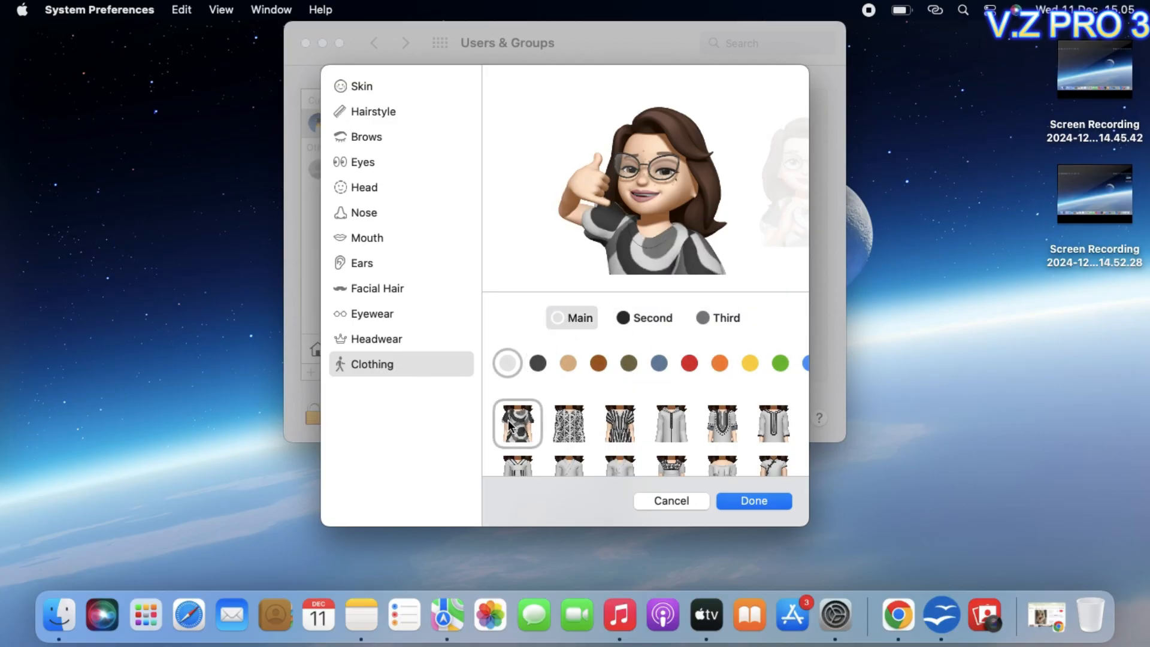
{"action": "left_click", "coordinate": [748, 502]}
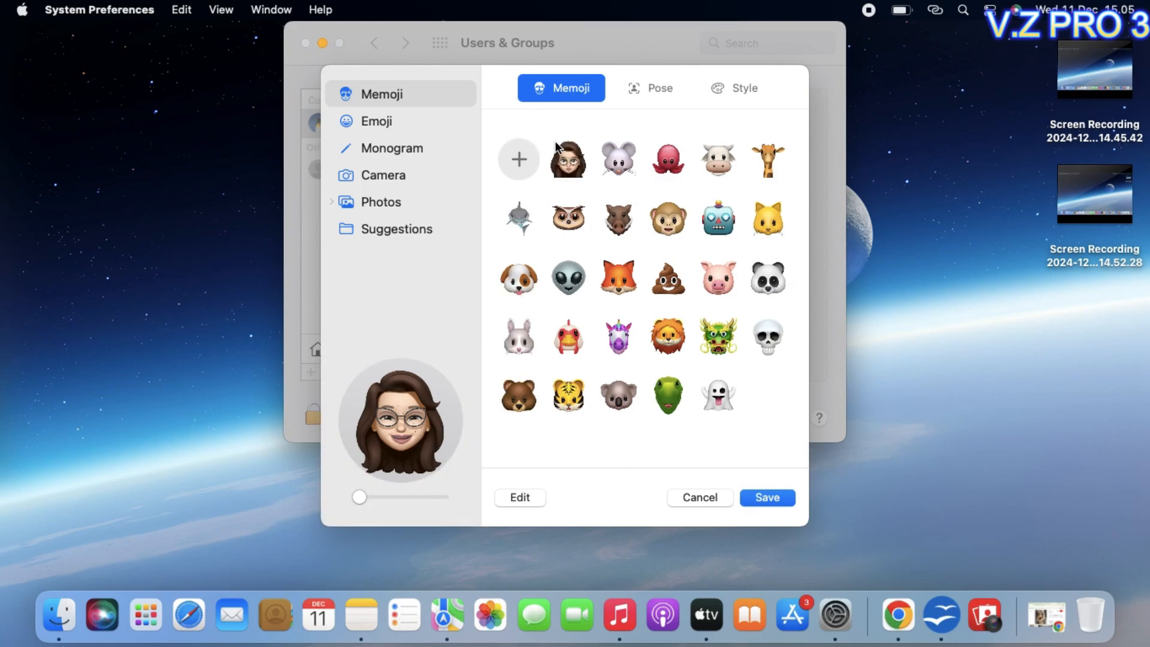
- Save the custom glasses-wearing Memoji as the account's profile picture and close the Users & Groups window
{"action": "left_click", "coordinate": [567, 167]}
{"action": "left_click", "coordinate": [760, 496]}
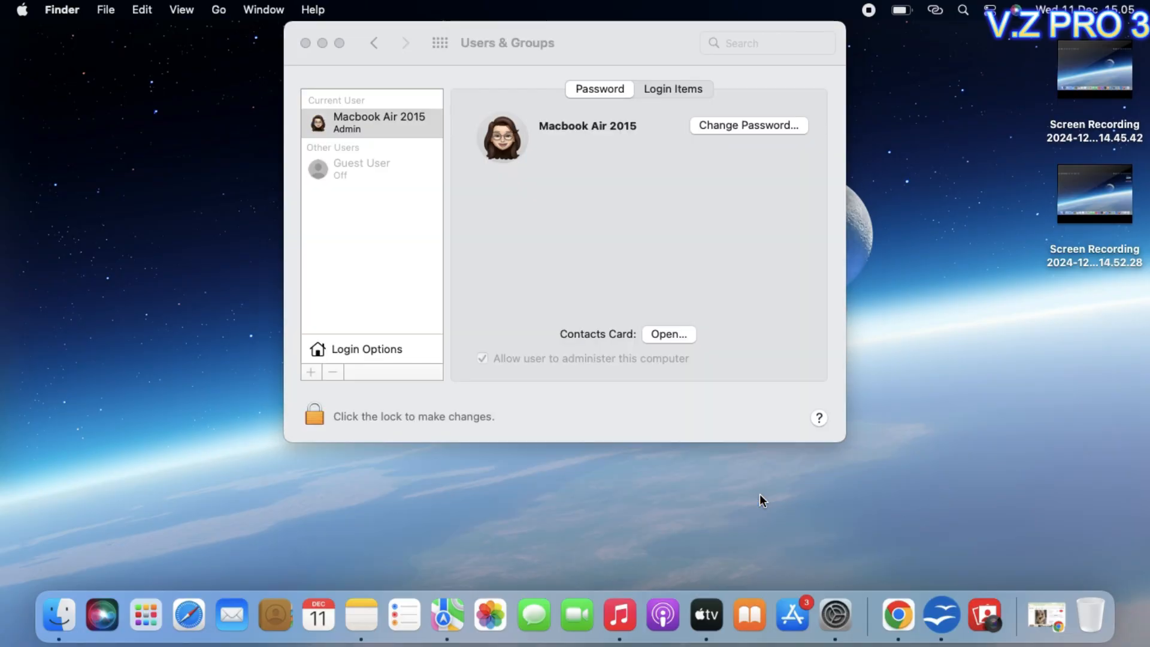
{"action": "left_click", "coordinate": [305, 43]}
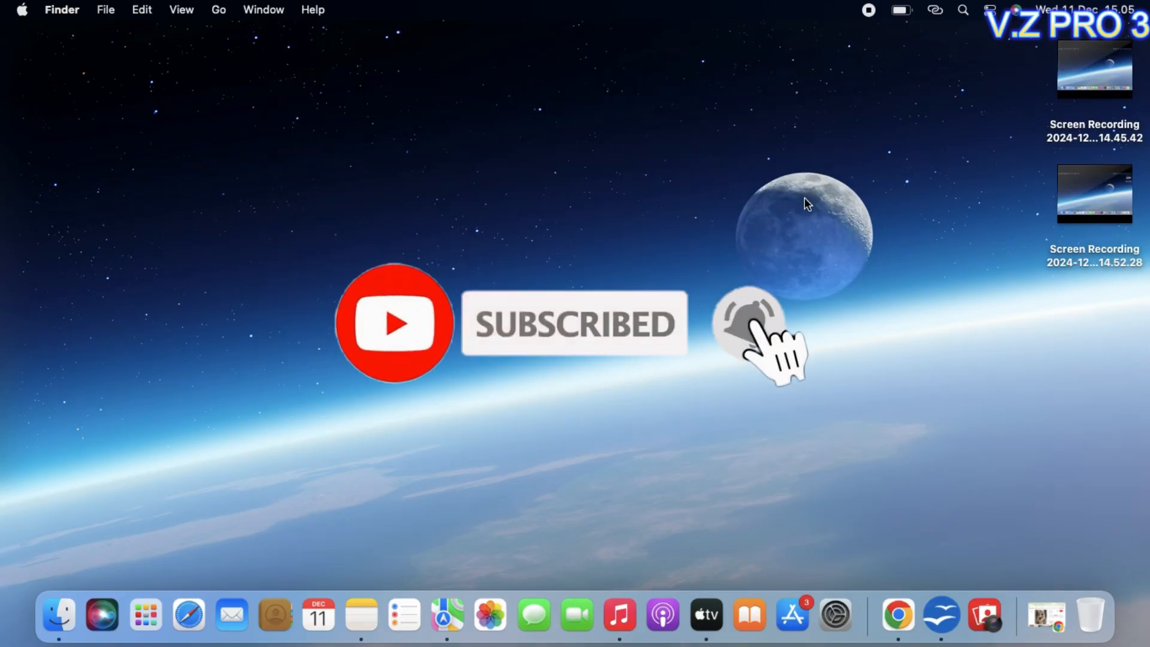